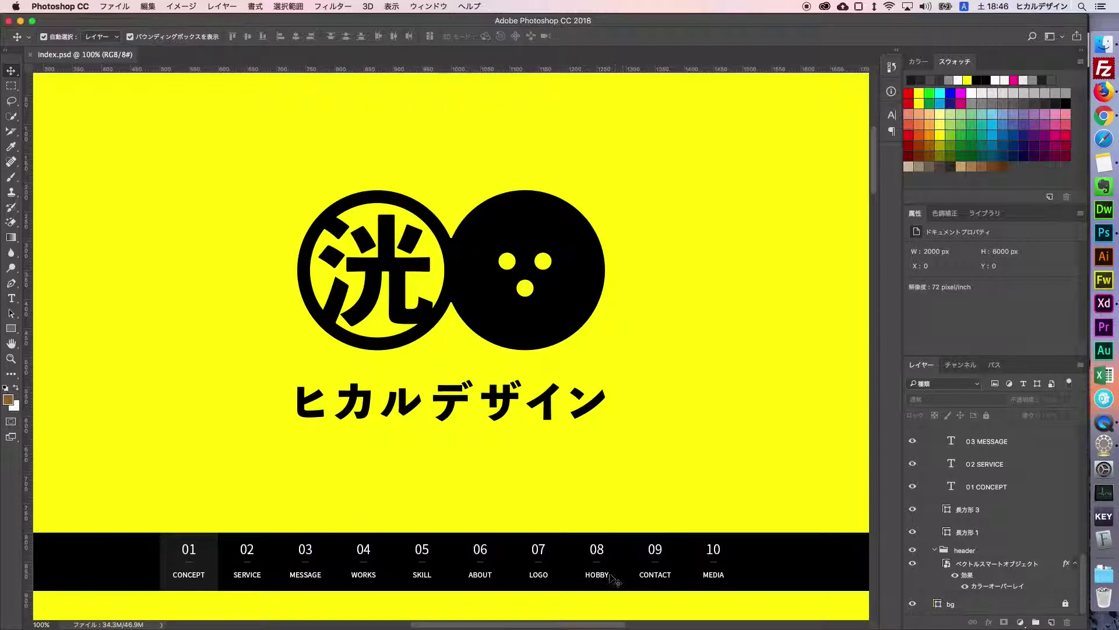
# Examine the black navigation bar with its ten menu items, the logo above it and the empty page area beneath.
pyautogui.moveTo(595, 584); pyautogui.dragTo(607, 425)
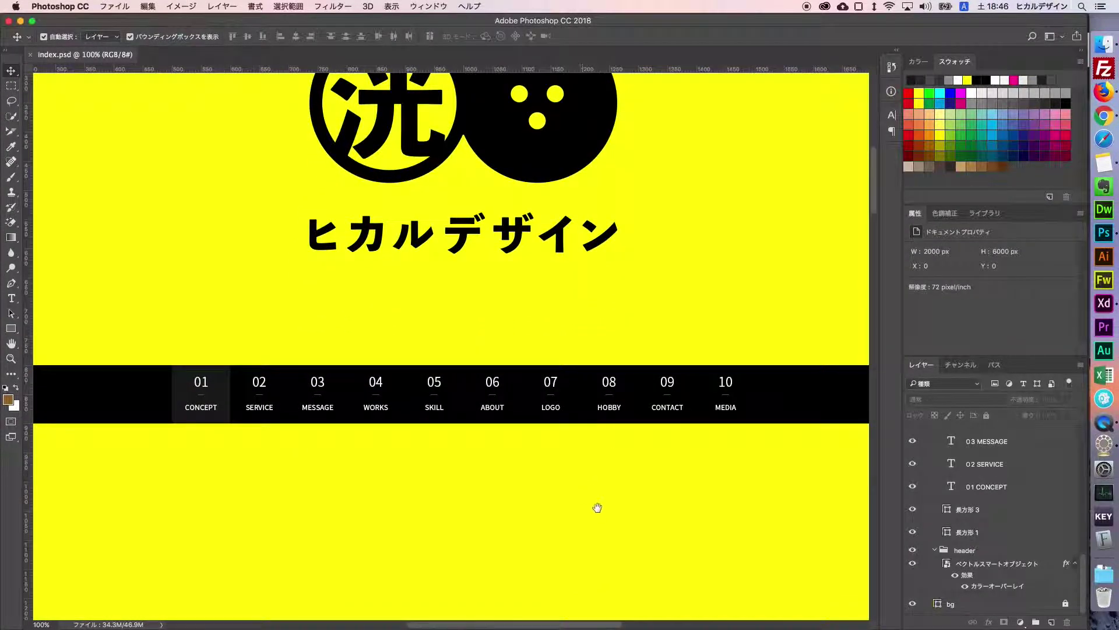
pyautogui.moveTo(597, 502); pyautogui.dragTo(600, 492)
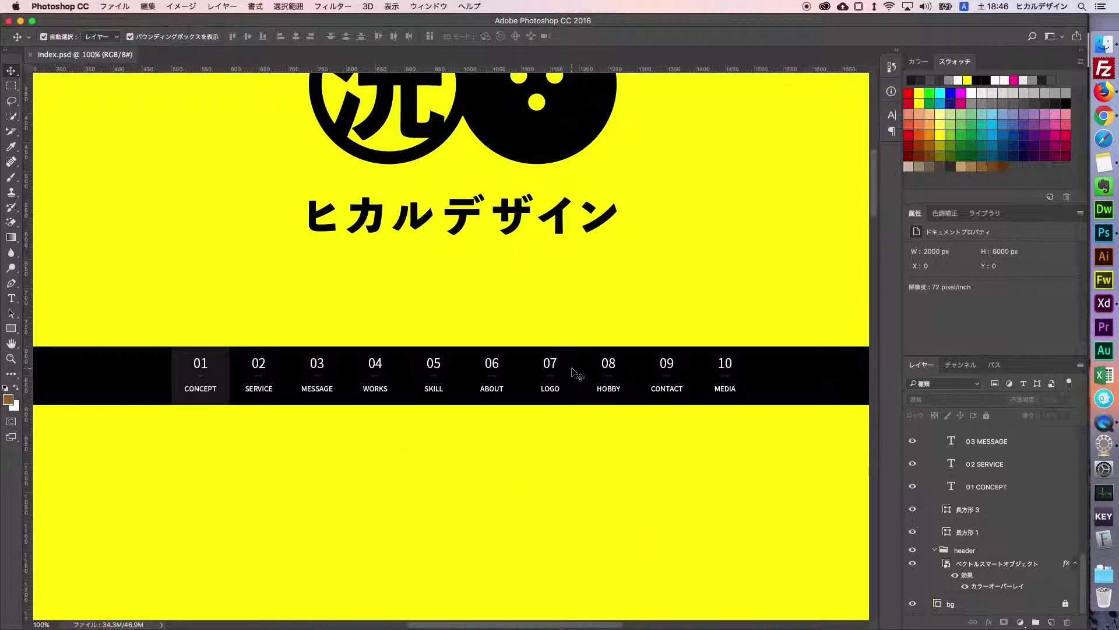
pyautogui.moveTo(484, 436); pyautogui.dragTo(490, 306)
pyautogui.moveTo(531, 422); pyautogui.dragTo(533, 351)
pyautogui.moveTo(581, 307); pyautogui.dragTo(580, 306)
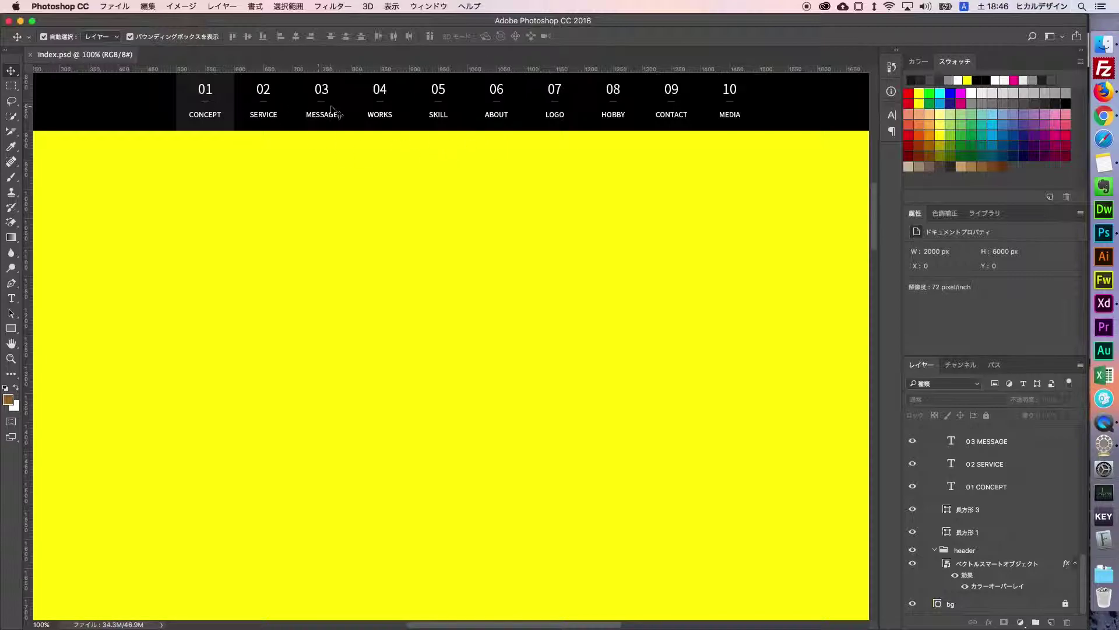
pyautogui.click(383, 124)
pyautogui.click(606, 217)
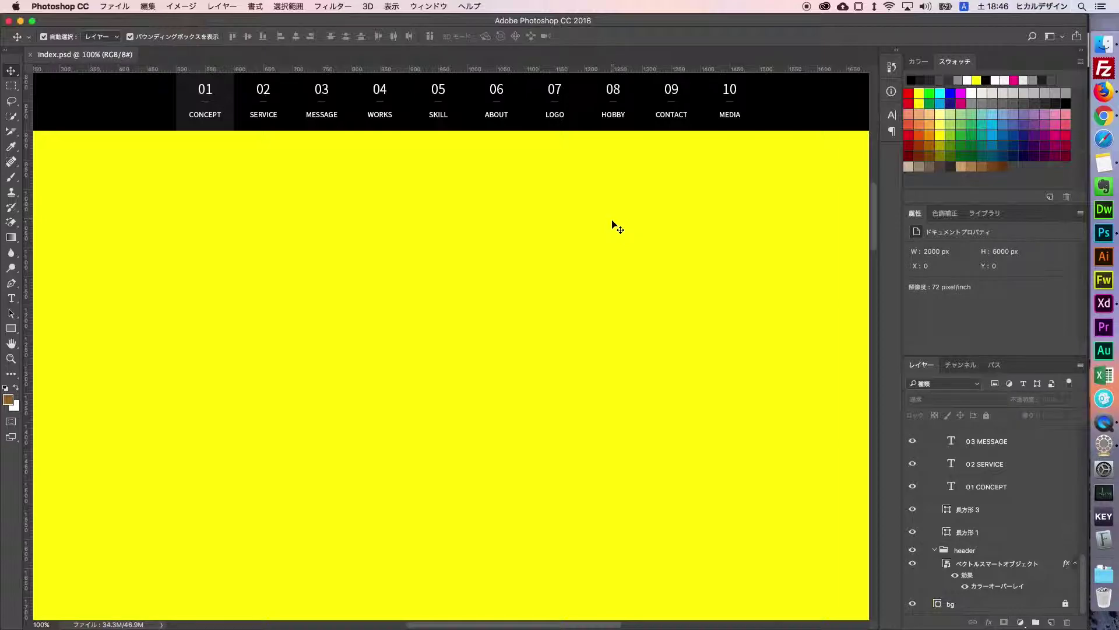
pyautogui.click(639, 242)
pyautogui.hscroll(1, 630, 242)
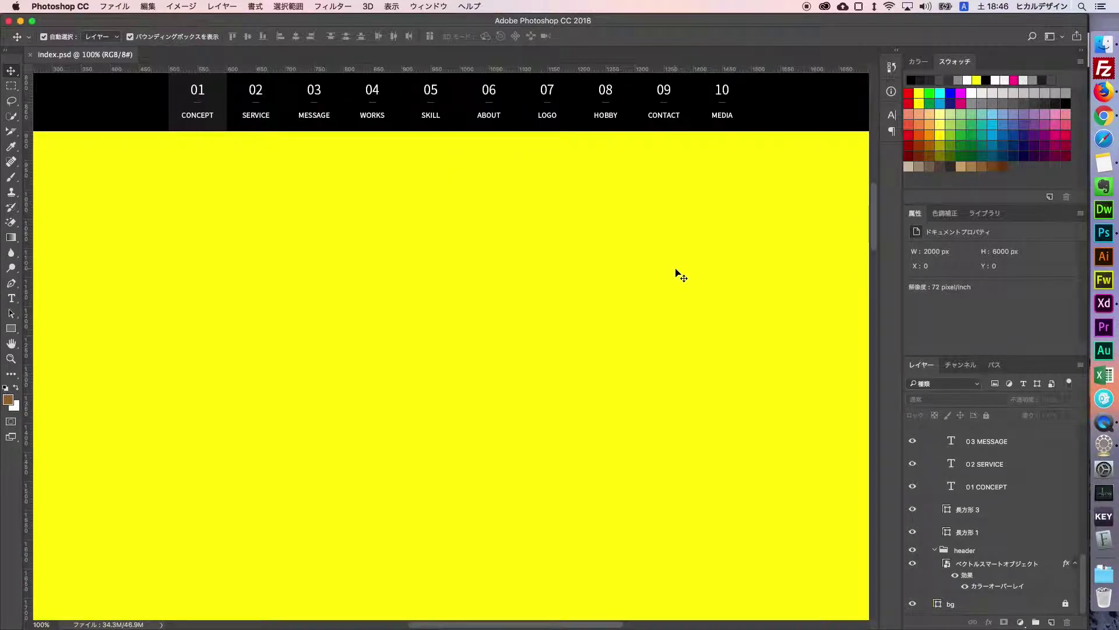
pyautogui.scroll(3, 680, 275)
pyautogui.scroll(2, 680, 275)
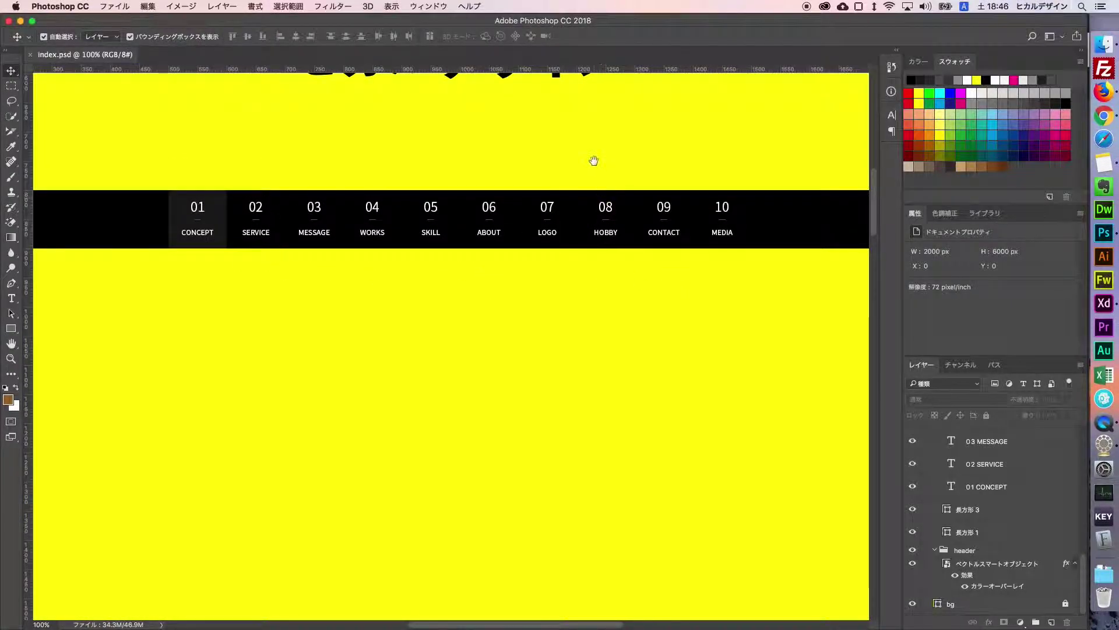
pyautogui.moveTo(593, 161); pyautogui.dragTo(562, 274)
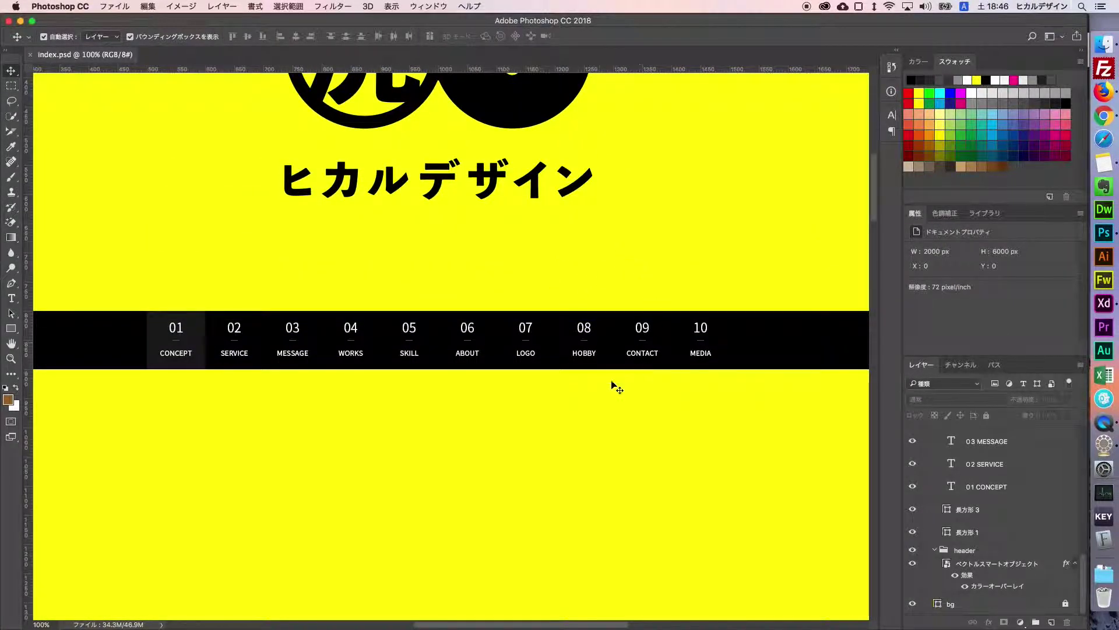
pyautogui.moveTo(602, 405); pyautogui.dragTo(605, 405)
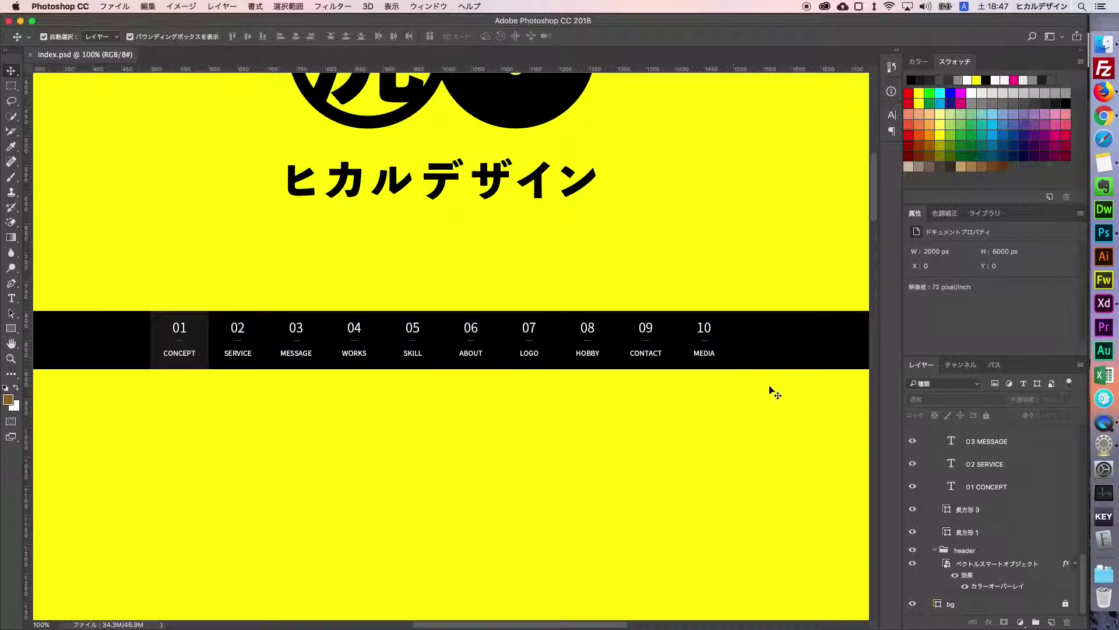
# Inspect the navigation bar's background shape and the fill colour of the short divider line between 01 and CONCEPT.
pyautogui.click(771, 344)
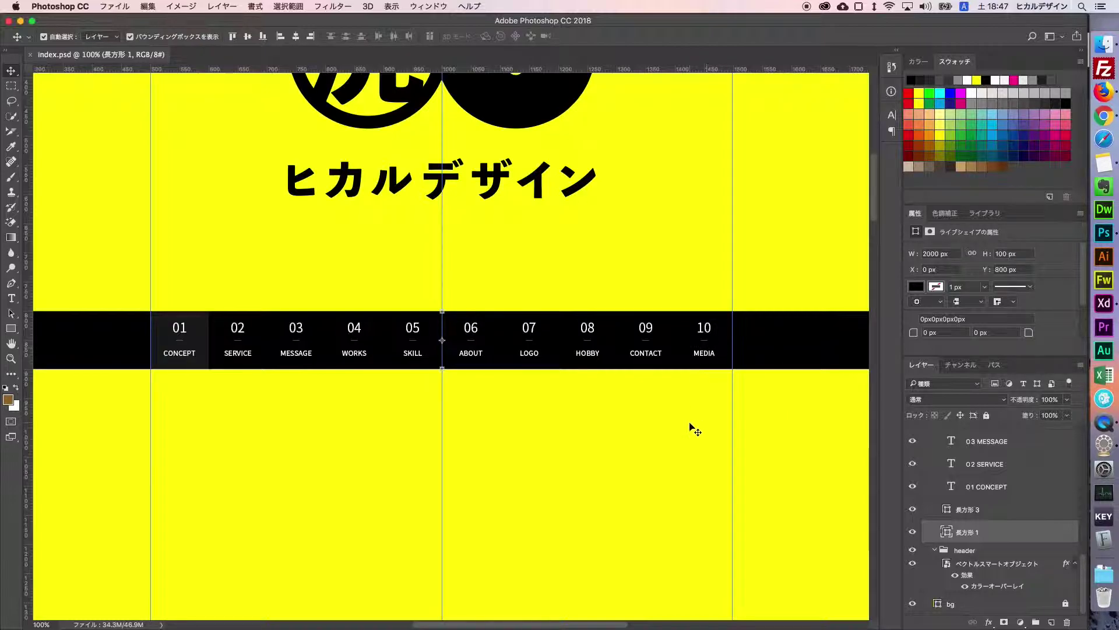
pyautogui.click(657, 407)
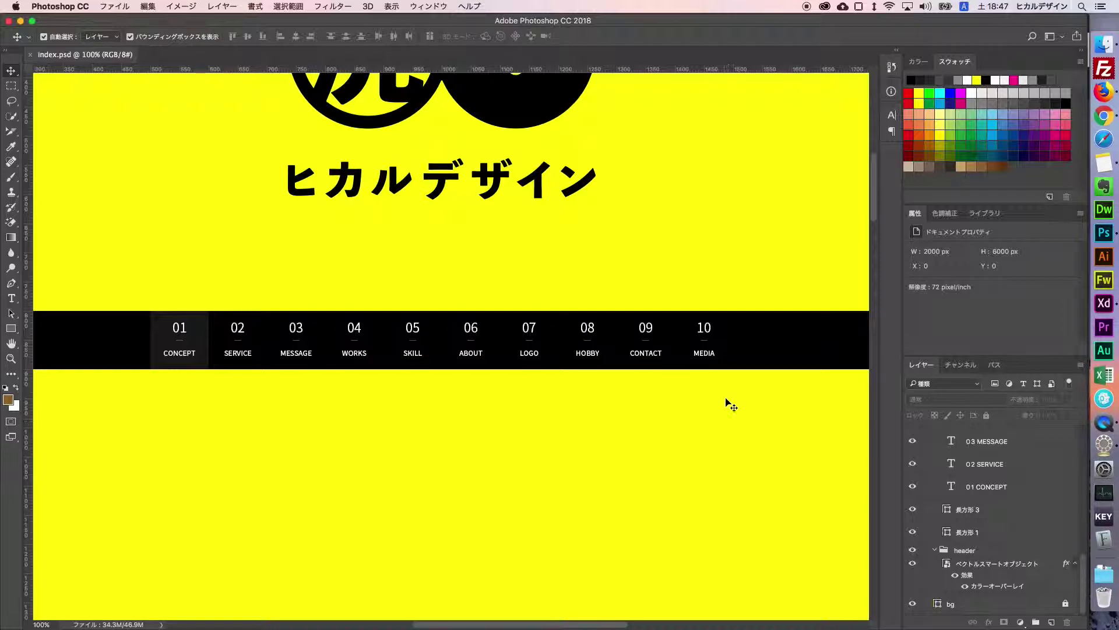
pyautogui.click(706, 349)
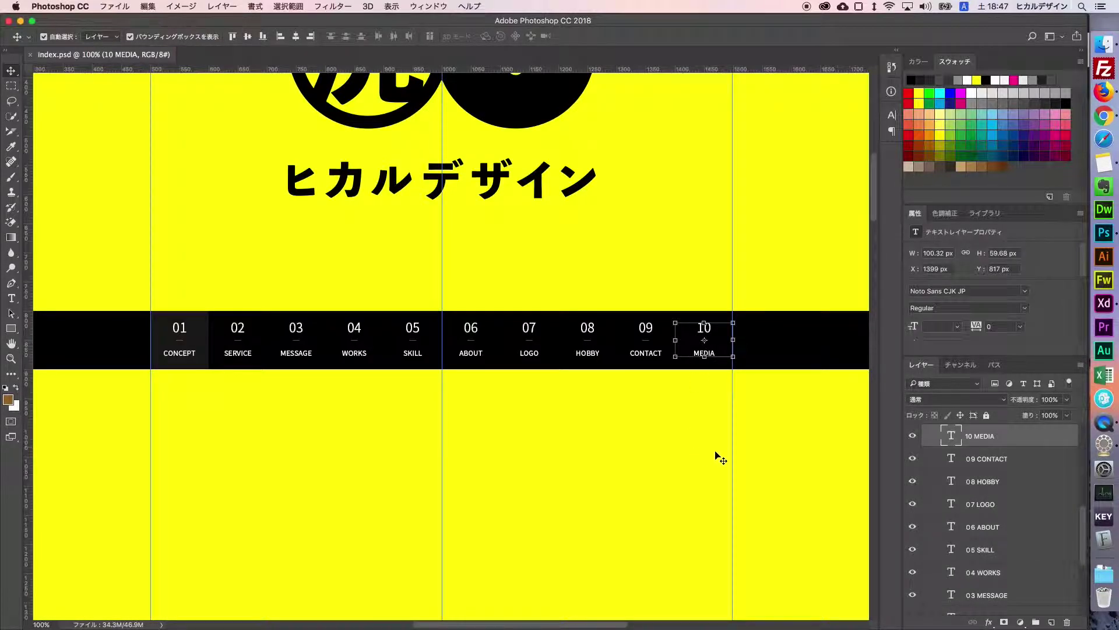
pyautogui.scroll(2, 986, 495)
pyautogui.click(981, 462)
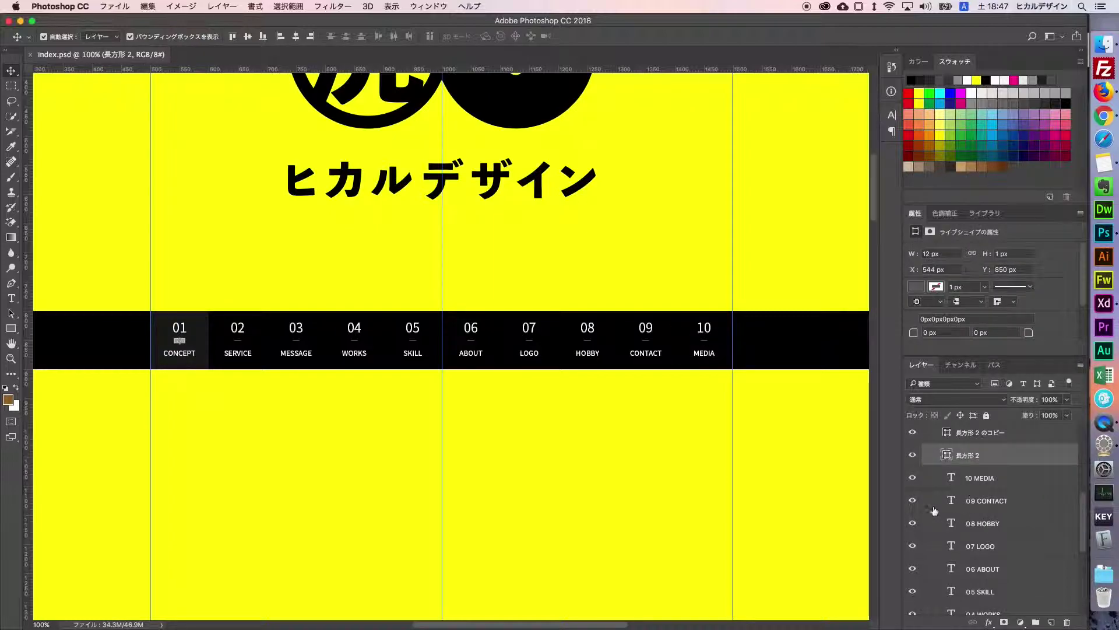
pyautogui.click(917, 288)
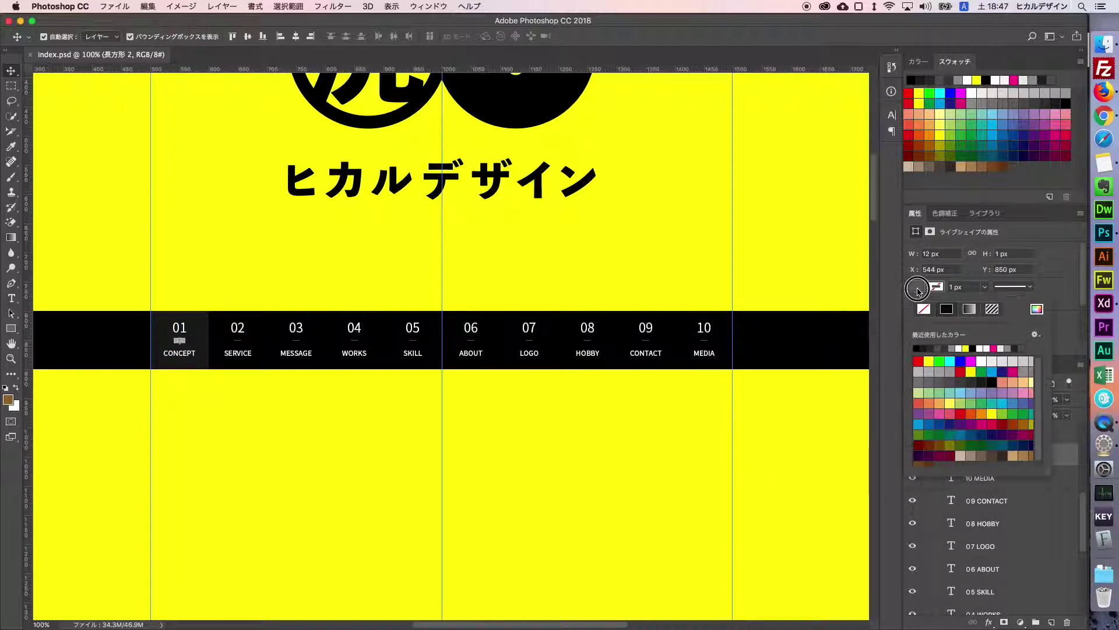
pyautogui.click(1038, 312)
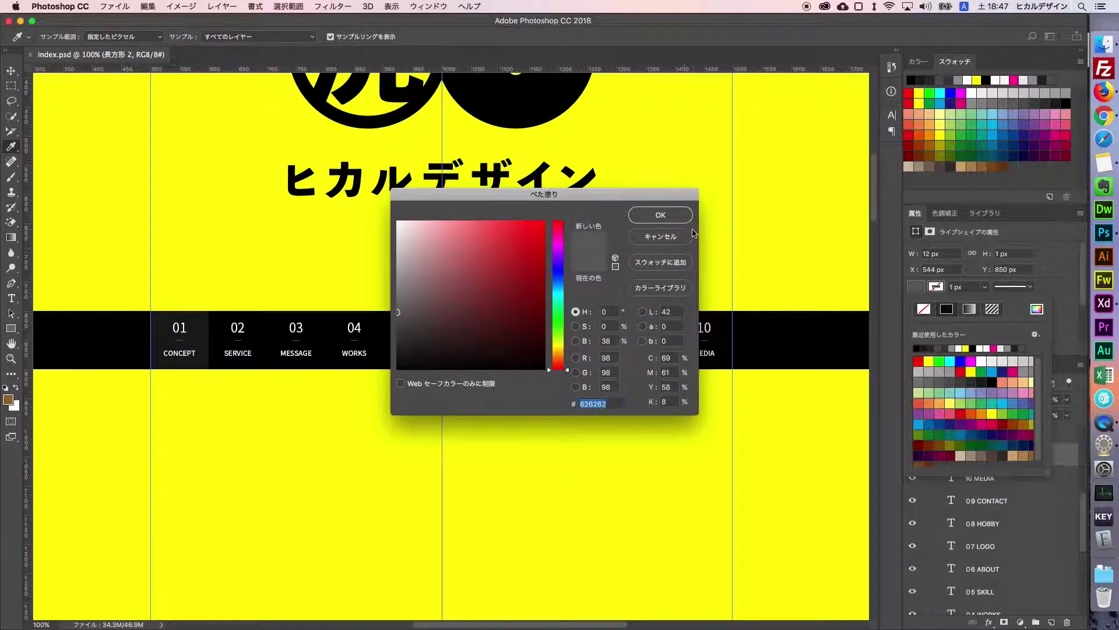
pyautogui.press('Return')
pyautogui.press('v')
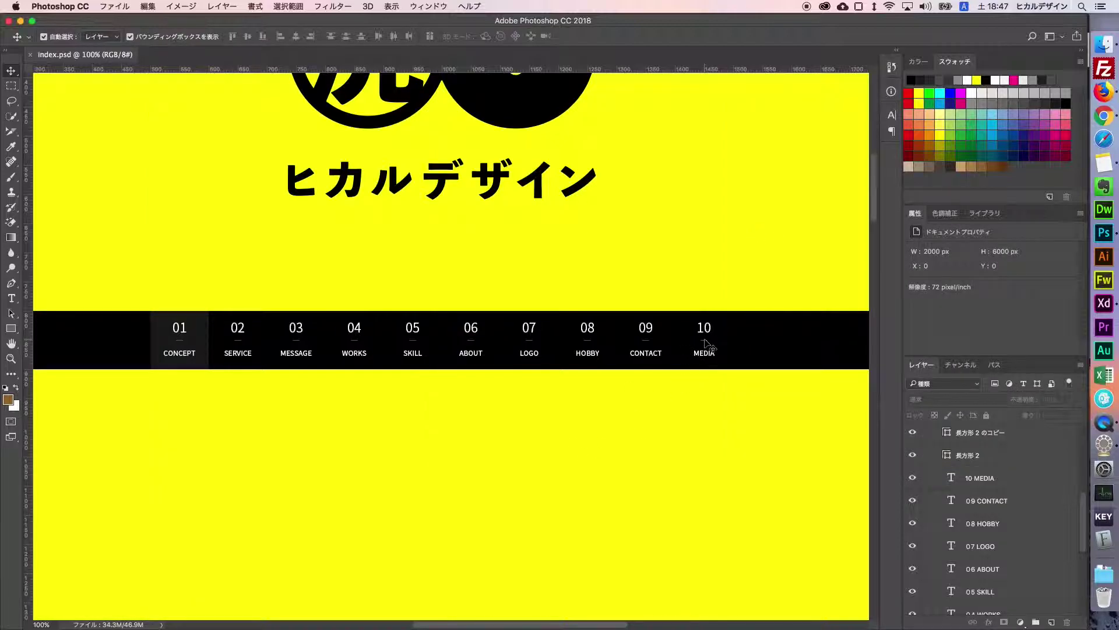
# Try a white fill on all ten short divider lines in the navigation bar and undo it.
pyautogui.click(707, 344)
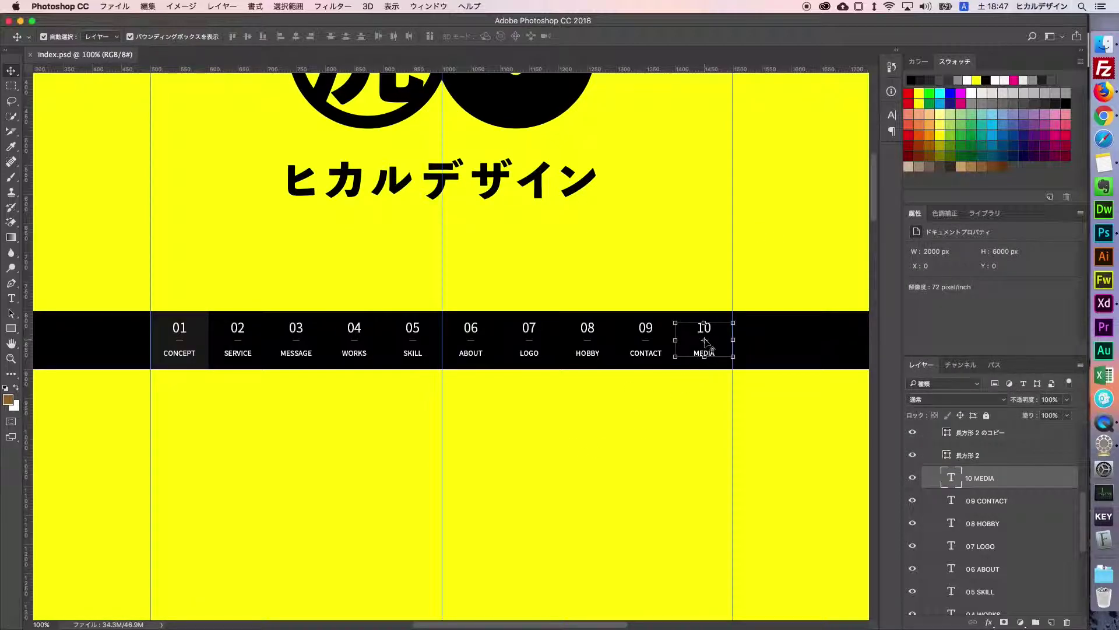
pyautogui.click(989, 459)
pyautogui.scroll(5, 994, 475)
pyautogui.keyDown('shift'); pyautogui.click(995, 463); pyautogui.keyUp('shift')
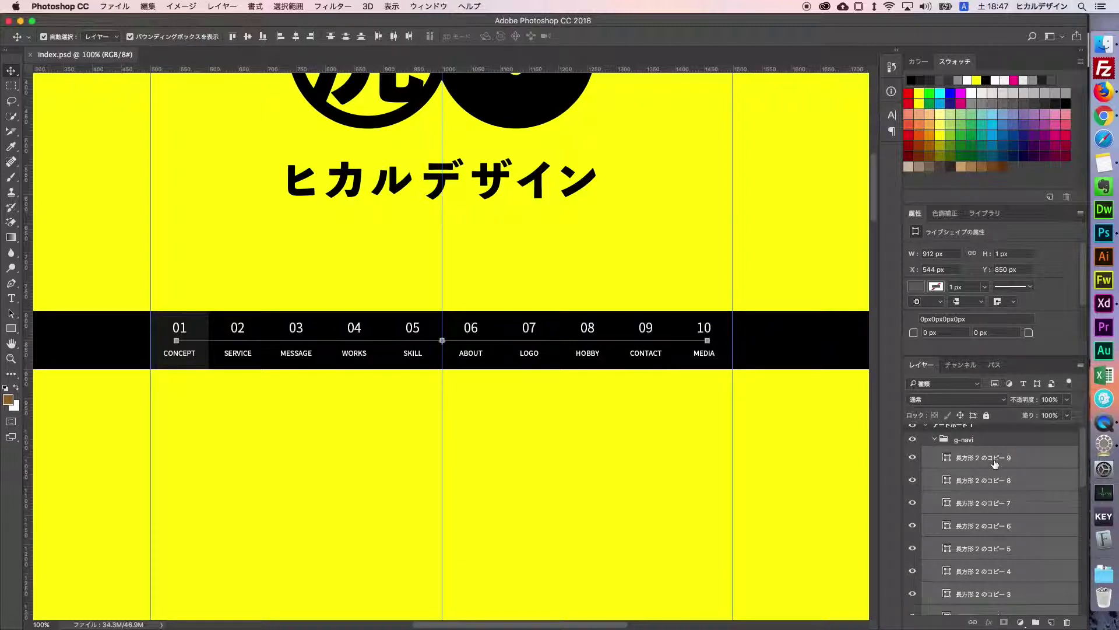
pyautogui.click(916, 286)
pyautogui.click(989, 363)
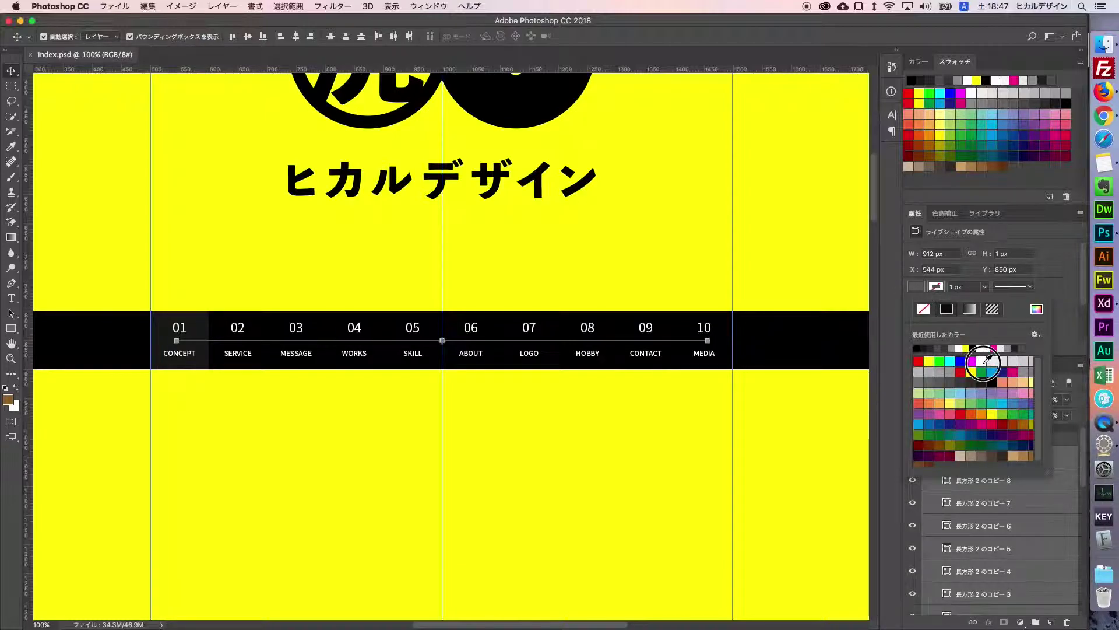
pyautogui.click(804, 280)
pyautogui.click(748, 471)
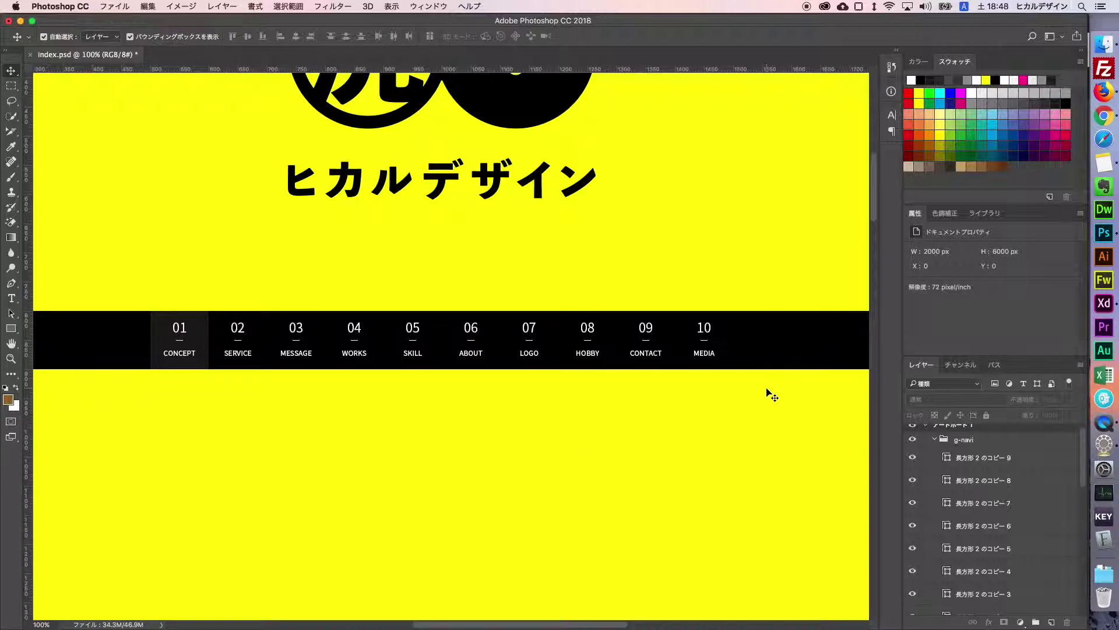
pyautogui.press('super+s')
# Fill all ten short divider lines in the navigation bar with a darker grey around #393939.
pyautogui.click(983, 457)
pyautogui.scroll(-3, 993, 485)
pyautogui.keyDown('shift'); pyautogui.click(1006, 522); pyautogui.keyUp('shift')
pyautogui.click(916, 287)
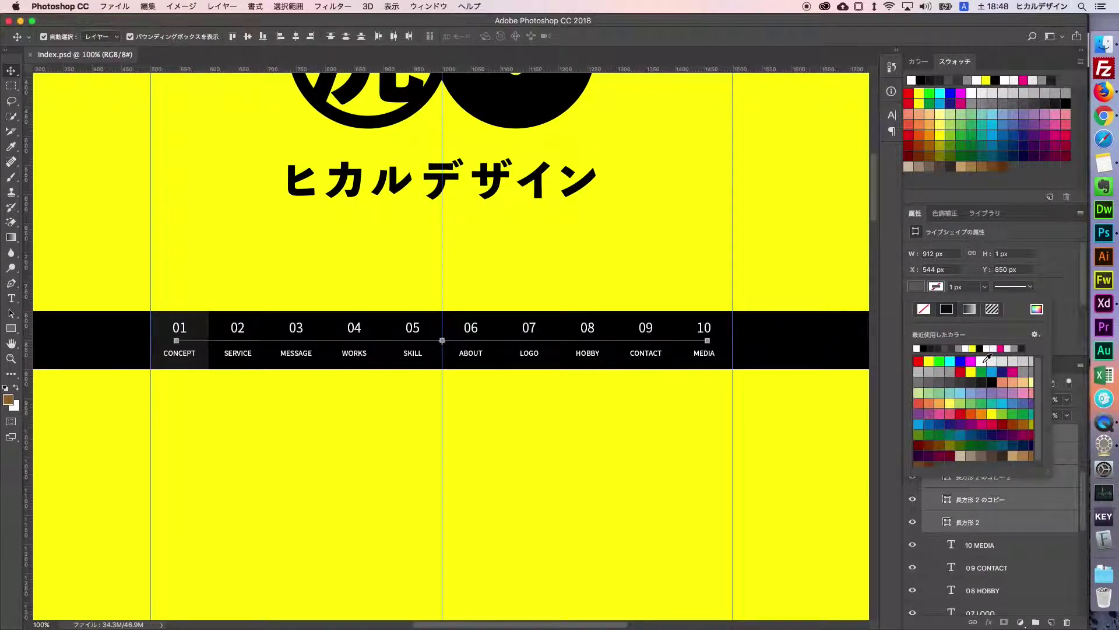
pyautogui.click(1036, 309)
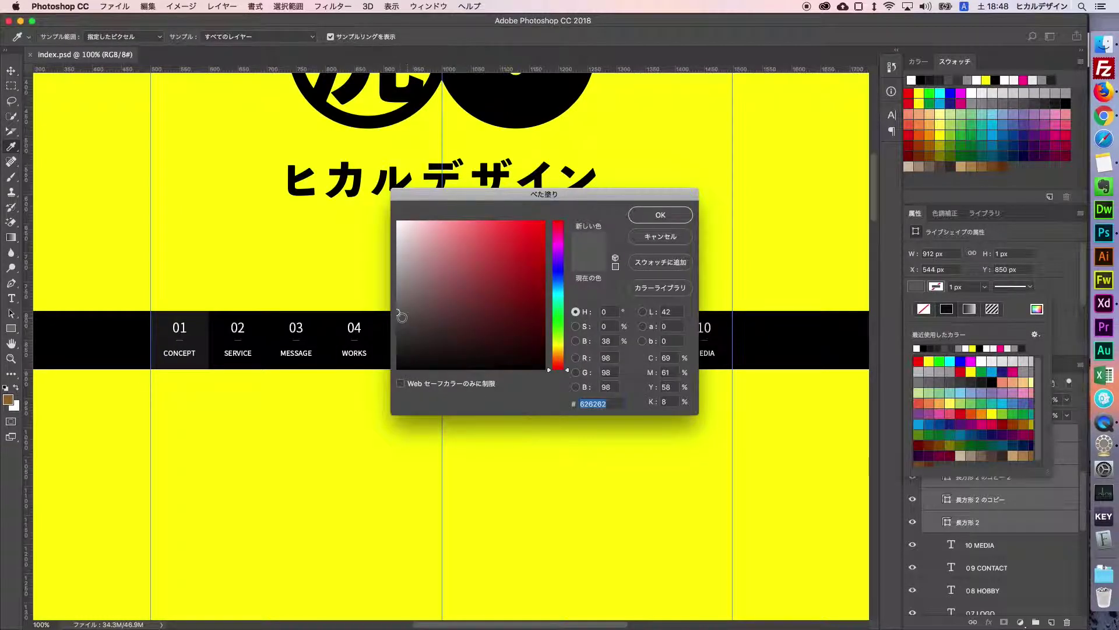
pyautogui.click(398, 336)
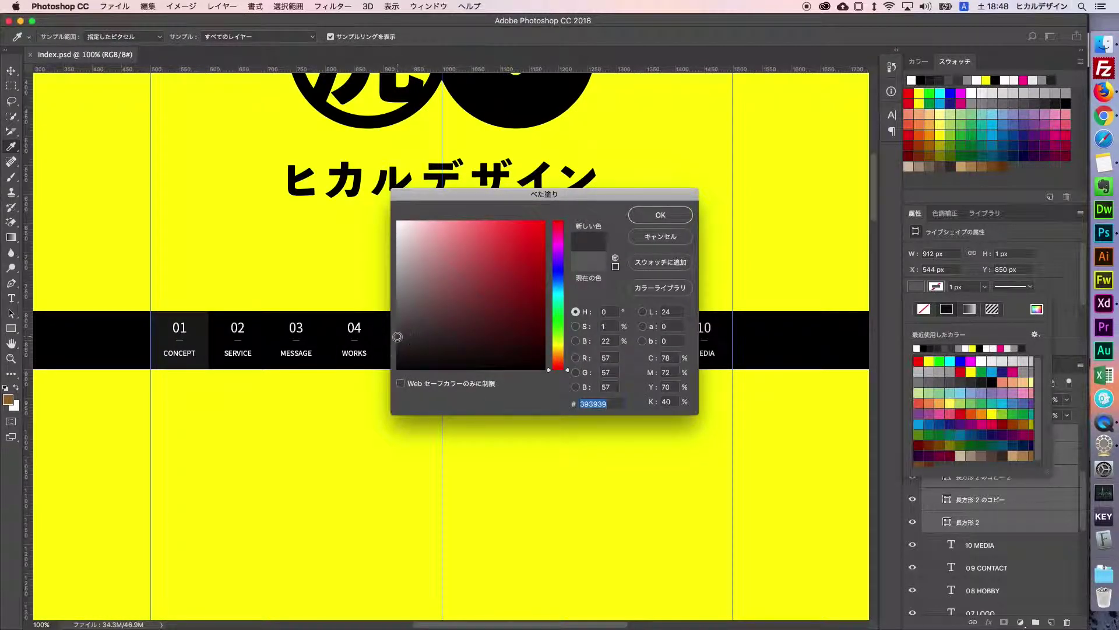
pyautogui.click(396, 335)
pyautogui.click(646, 220)
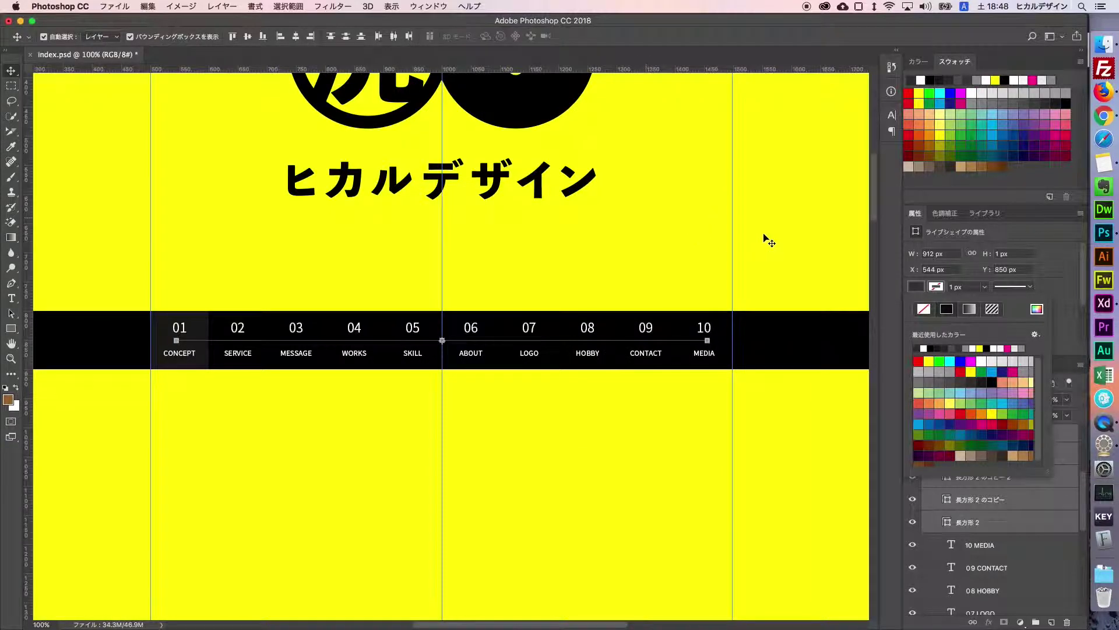
pyautogui.click(768, 463)
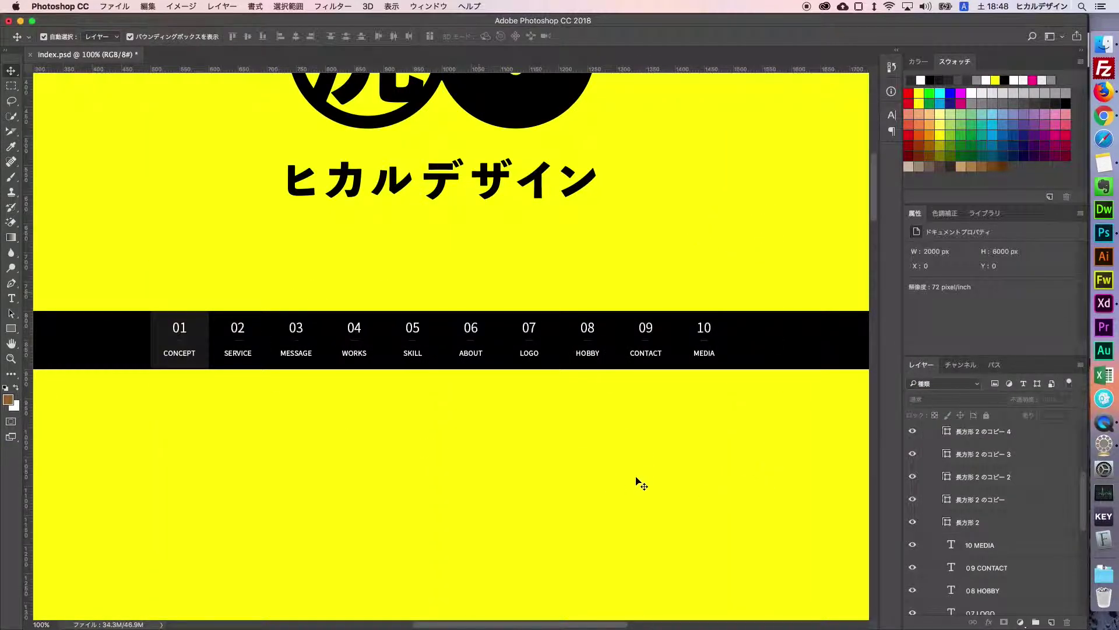
# Undo the darker grey fill on the navigation bar's divider lines and deselect them.
pyautogui.scroll(2, 785, 416)
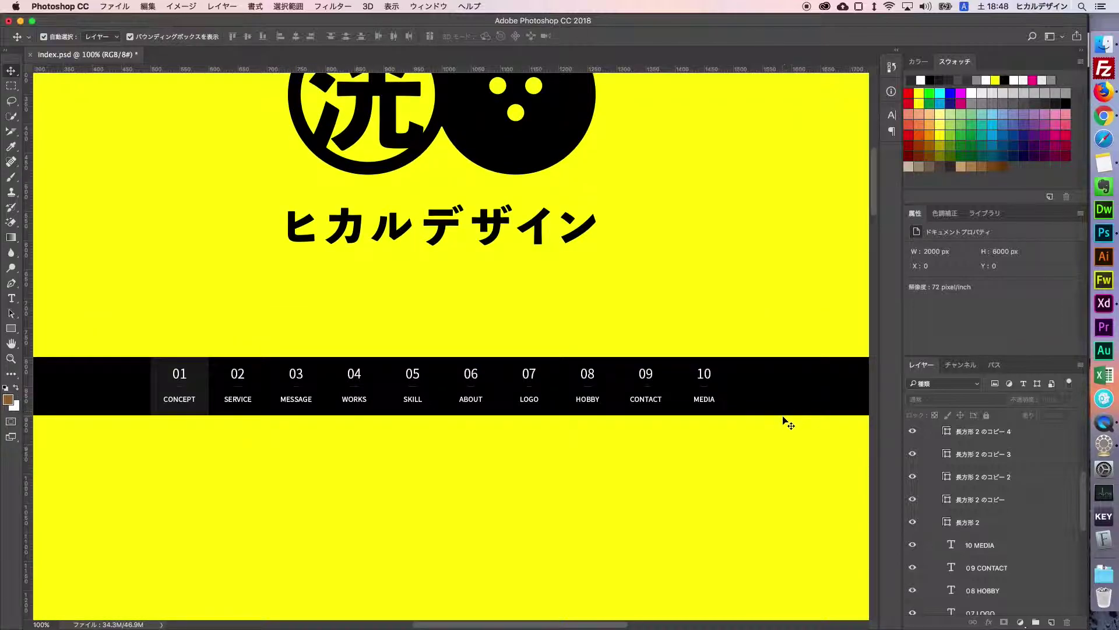
pyautogui.scroll(-2, 784, 417)
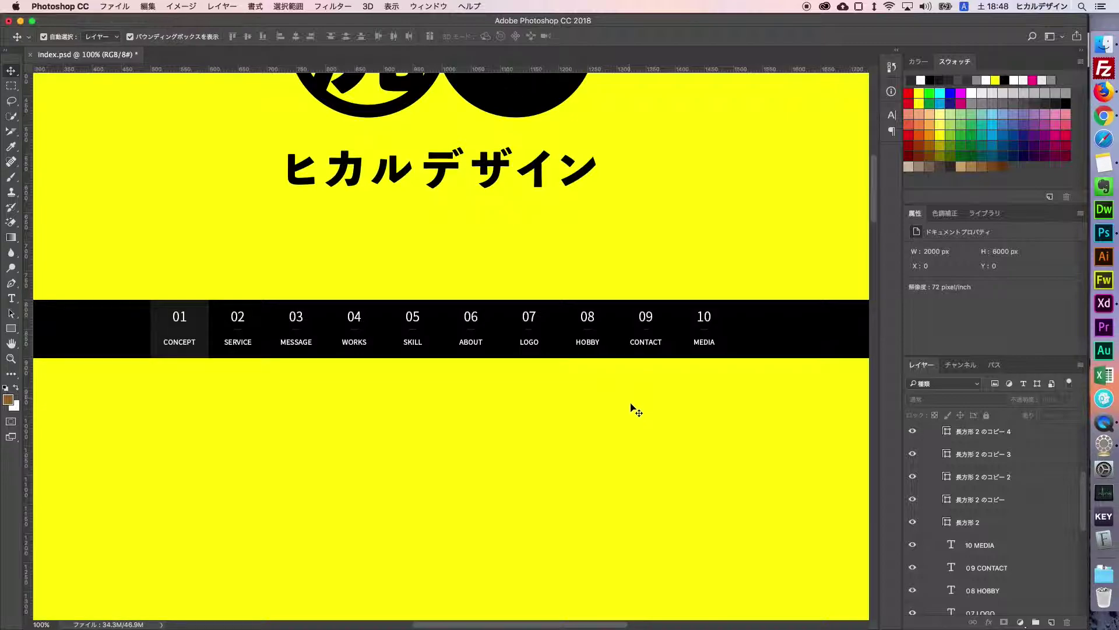
pyautogui.hscroll(-1, 657, 407)
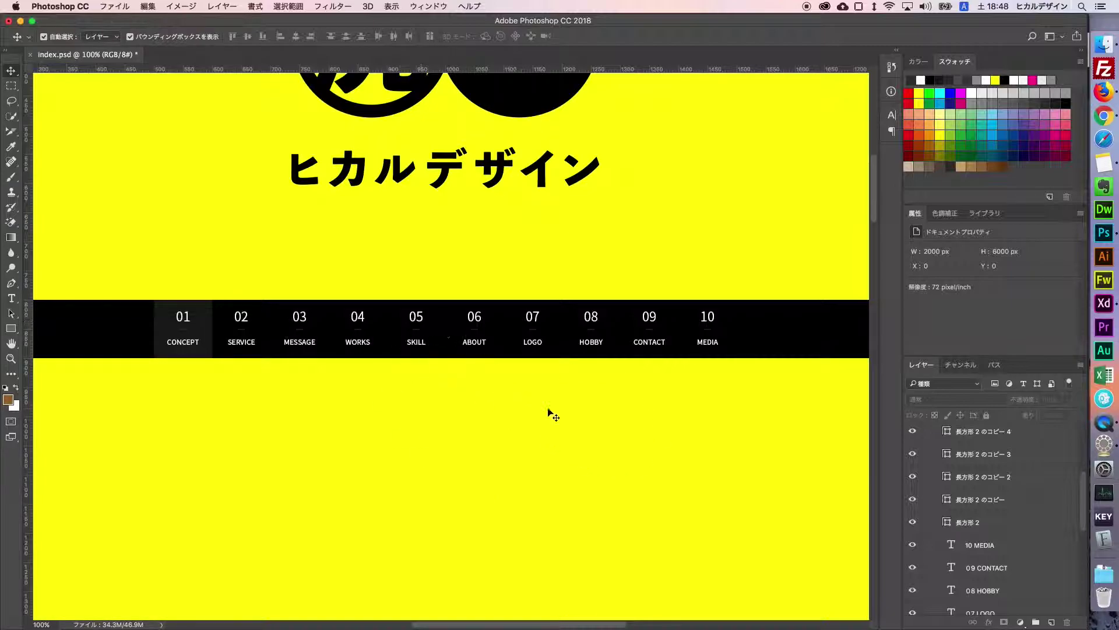
pyautogui.scroll(2, 700, 431)
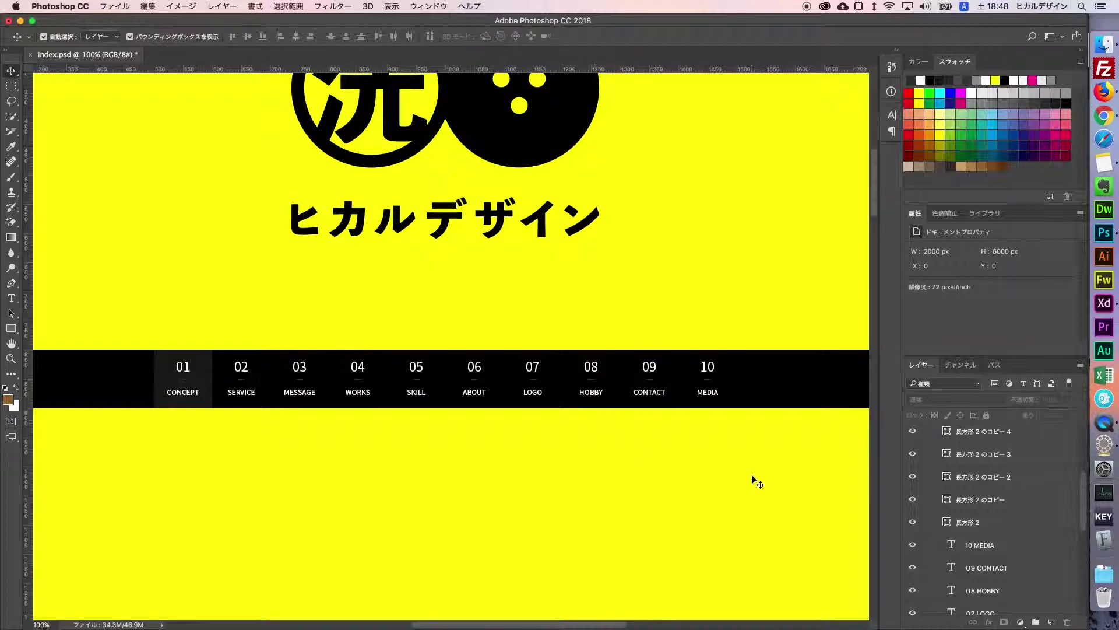
pyautogui.scroll(4, 752, 478)
pyautogui.press('super+z')
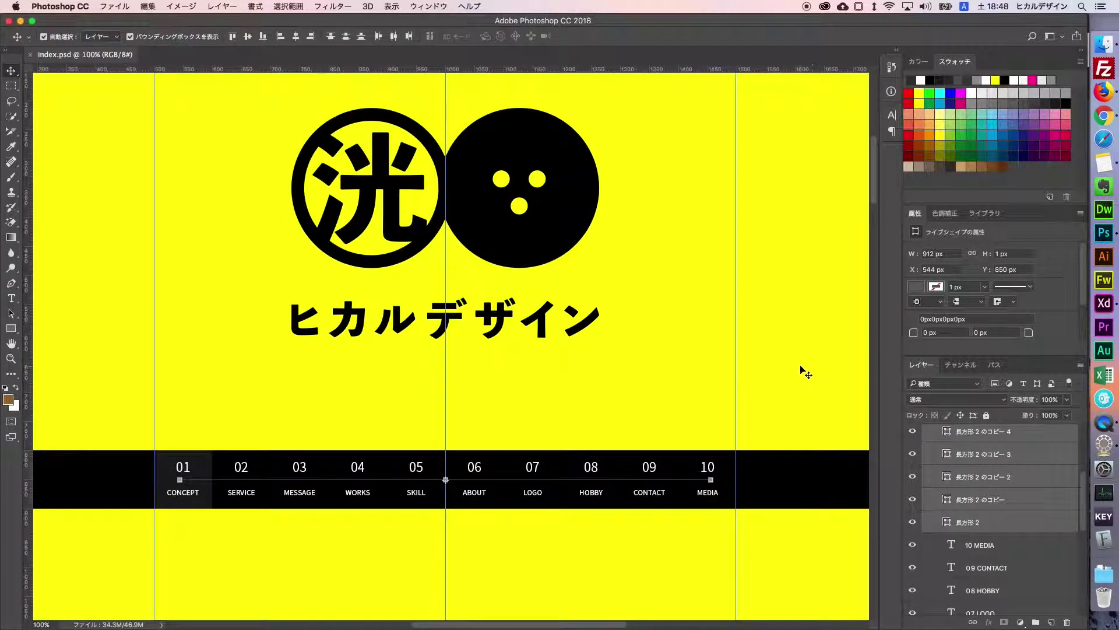
pyautogui.click(806, 373)
# Switch to full screen mode without menus and centre the logo and navigation bar in the view.
pyautogui.scroll(1, 693, 376)
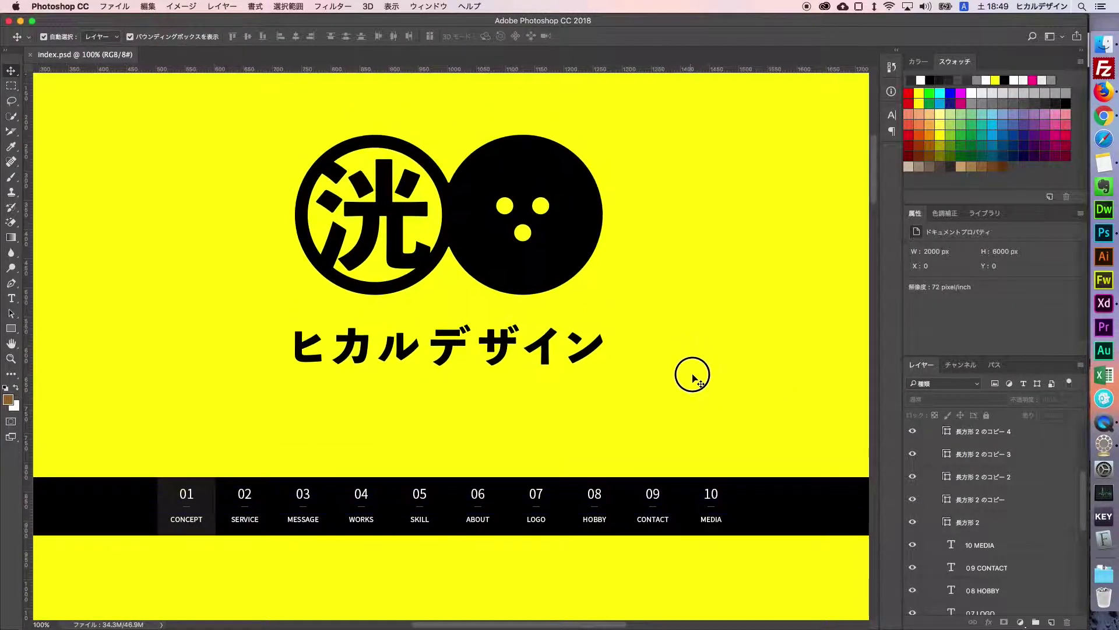
pyautogui.scroll(2, 694, 381)
pyautogui.moveTo(728, 410)
pyautogui.mouseDown()
pyautogui.moveTo(725, 430)
pyautogui.moveTo(728, 419)
pyautogui.mouseUp()
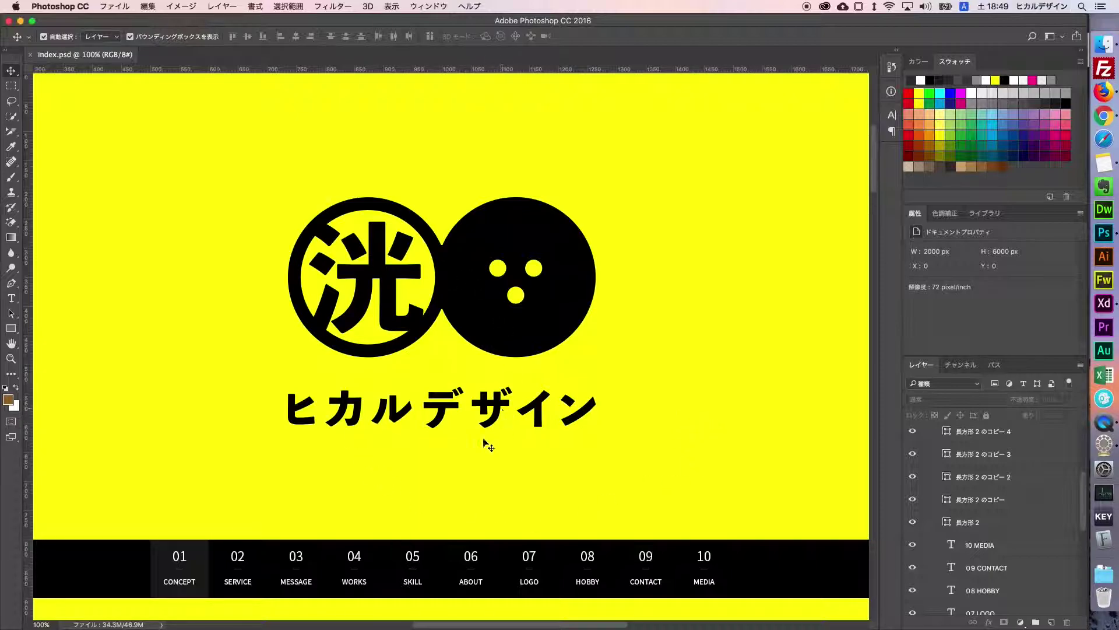
pyautogui.scroll(1, 628, 414)
pyautogui.scroll(2, 628, 413)
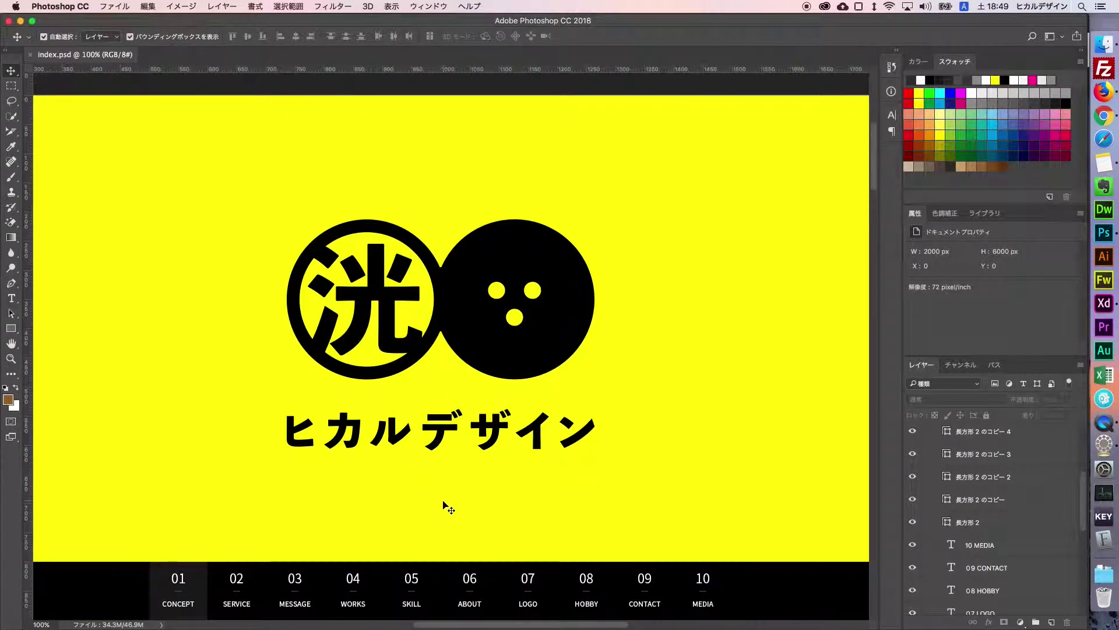
pyautogui.moveTo(686, 413); pyautogui.dragTo(694, 392)
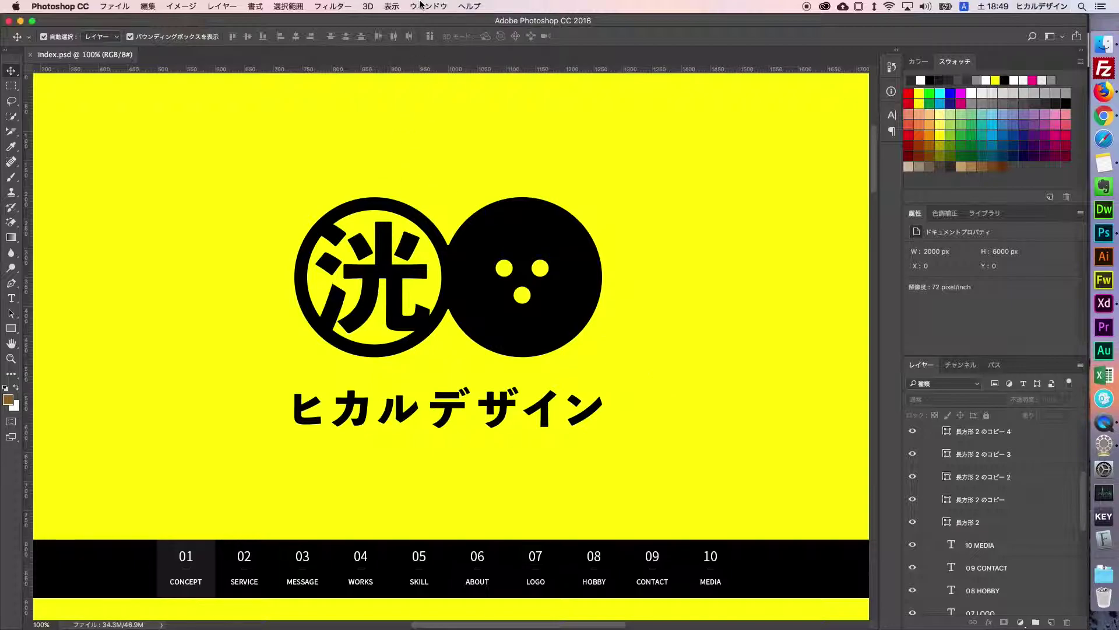
pyautogui.click(396, 7)
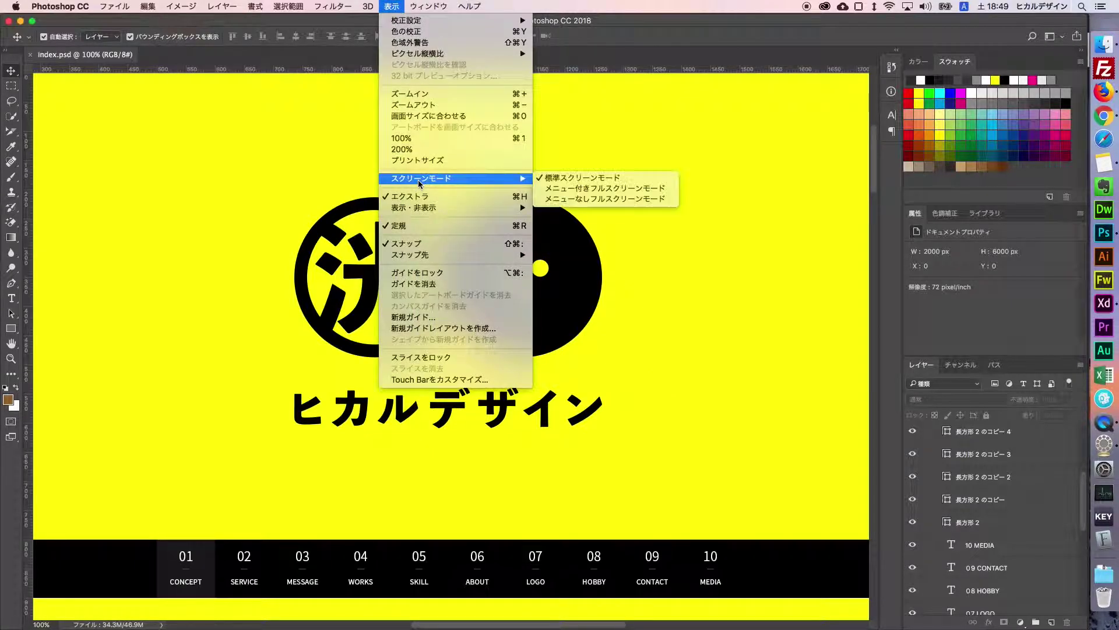
pyautogui.click(563, 199)
pyautogui.moveTo(566, 217); pyautogui.dragTo(708, 210)
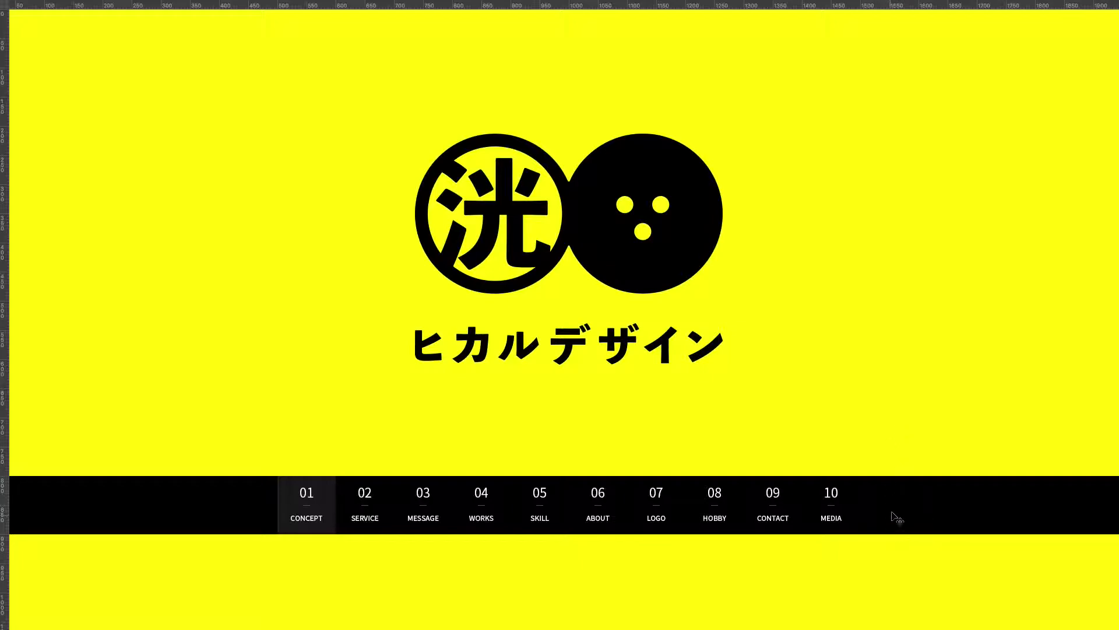
# Try lowering the whole navigation bar to the end of the first view and shifting the logo down with it.
pyautogui.hotkey('ctrl', ';')
pyautogui.moveTo(903, 500); pyautogui.dragTo(905, 590)
pyautogui.hotkey('ctrl', ';')
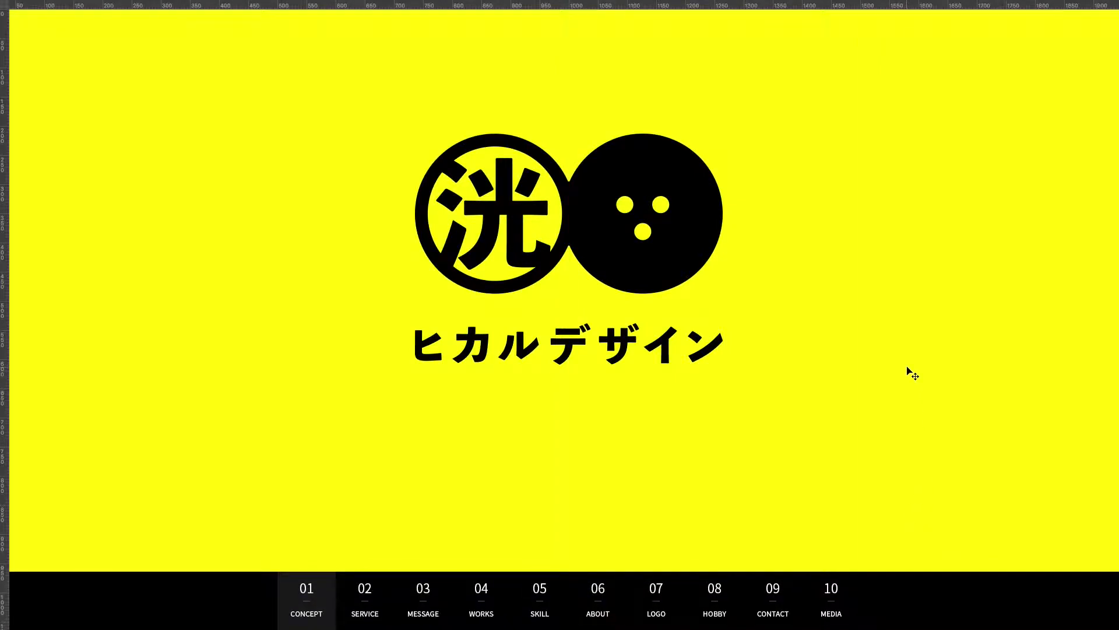
pyautogui.moveTo(675, 233); pyautogui.dragTo(677, 302)
pyautogui.hotkey('ctrl', 'h')
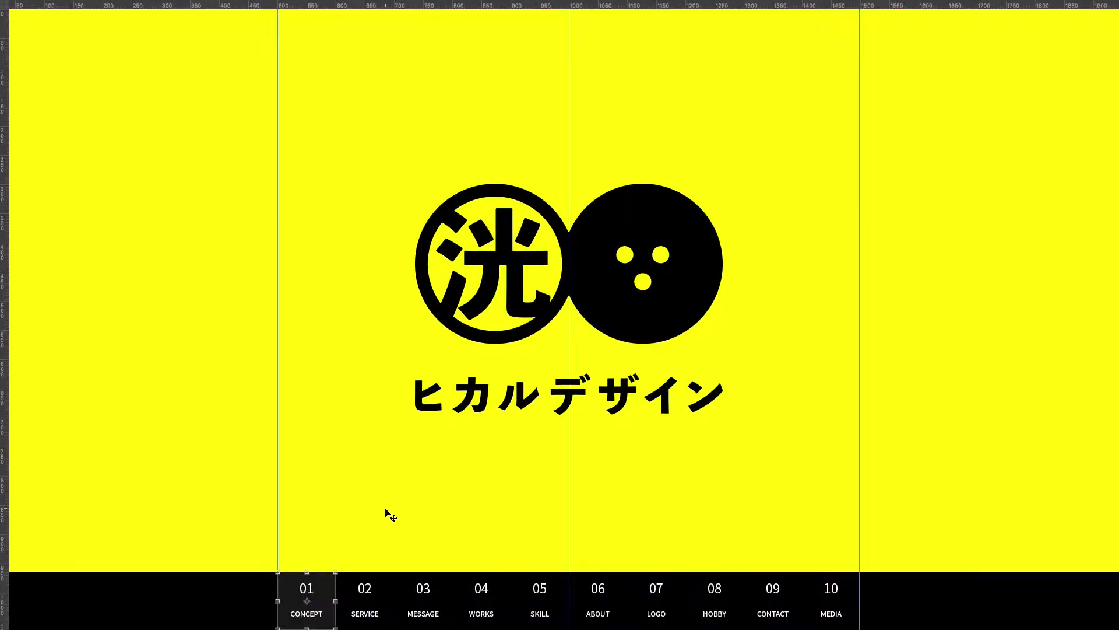
# Check the lowered layout above and below the navigation bar and return to the standard screen mode with panels.
pyautogui.scroll(-3, 438, 372)
pyautogui.scroll(-10, 472, 557)
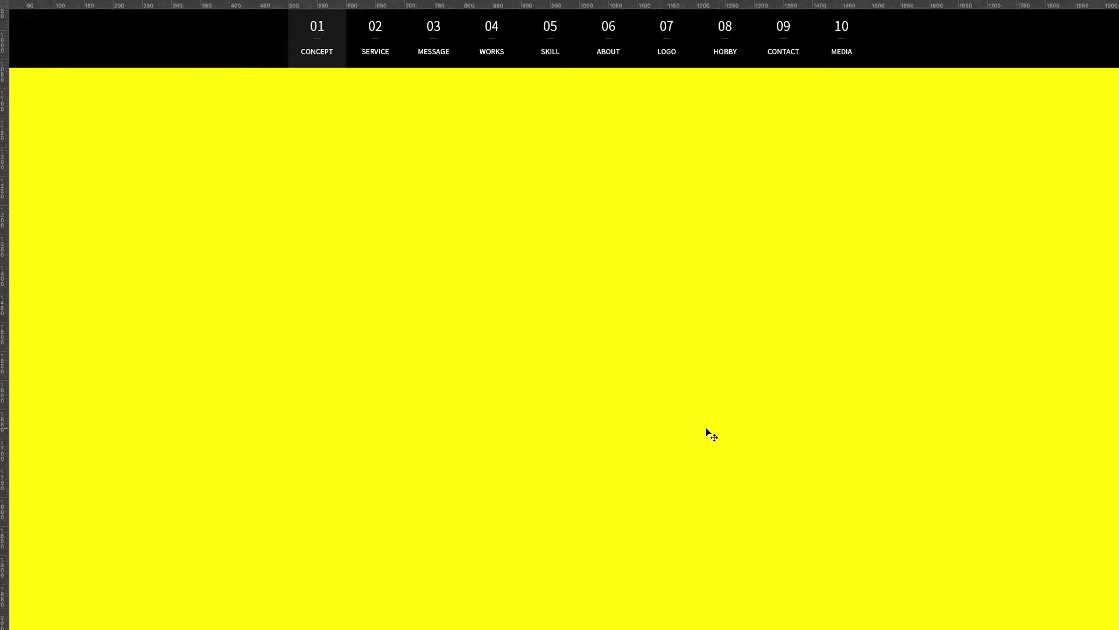
pyautogui.scroll(10, 706, 432)
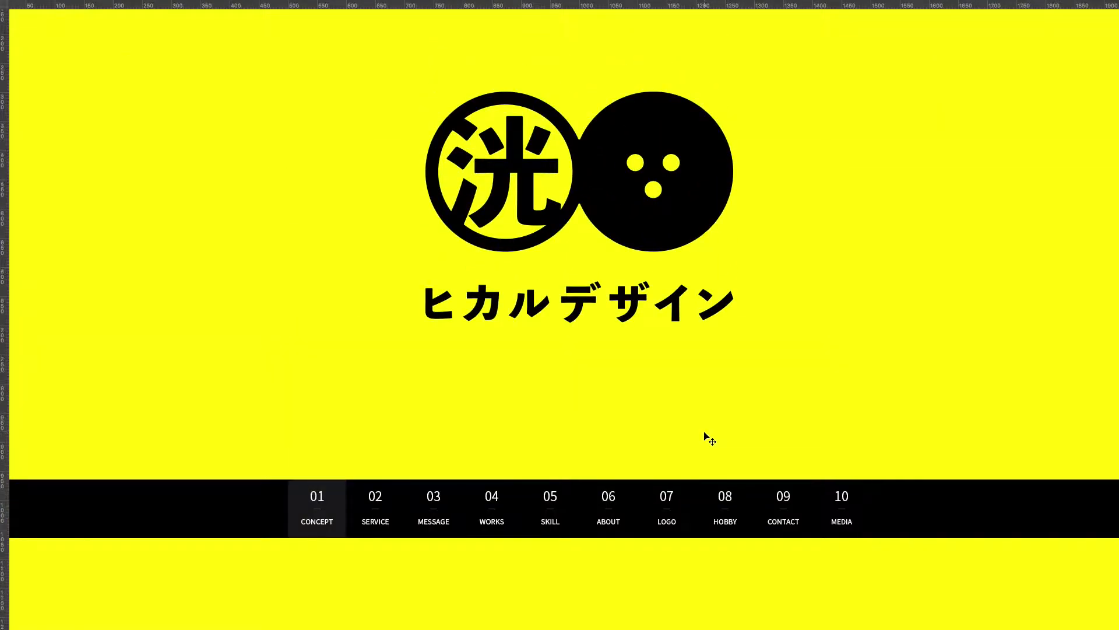
pyautogui.scroll(1, 706, 436)
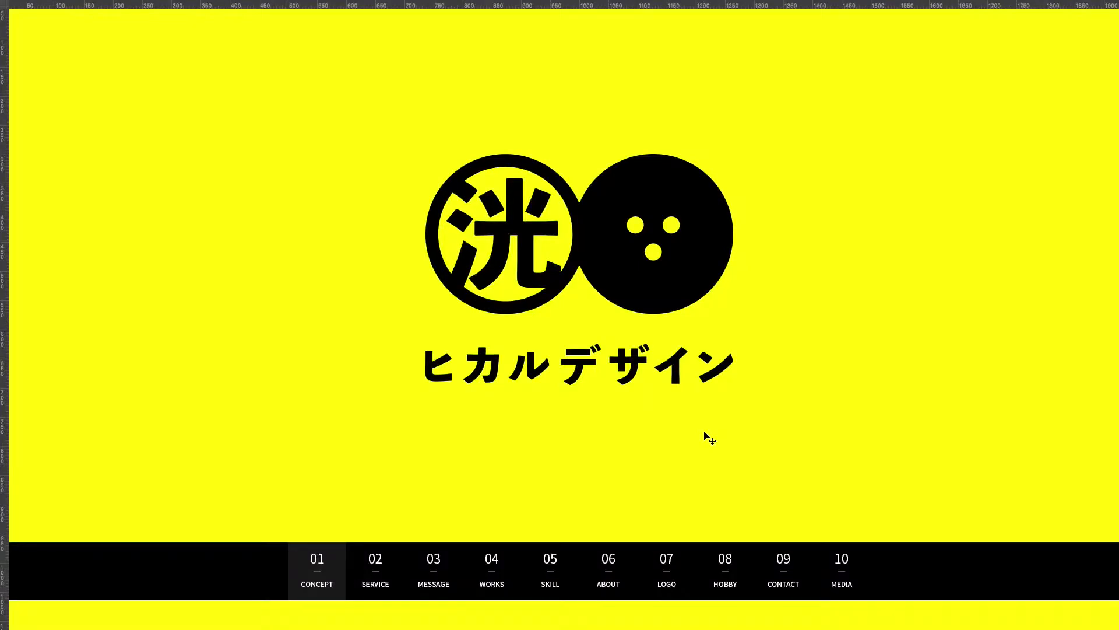
pyautogui.press('f')
pyautogui.moveTo(712, 457); pyautogui.dragTo(615, 397)
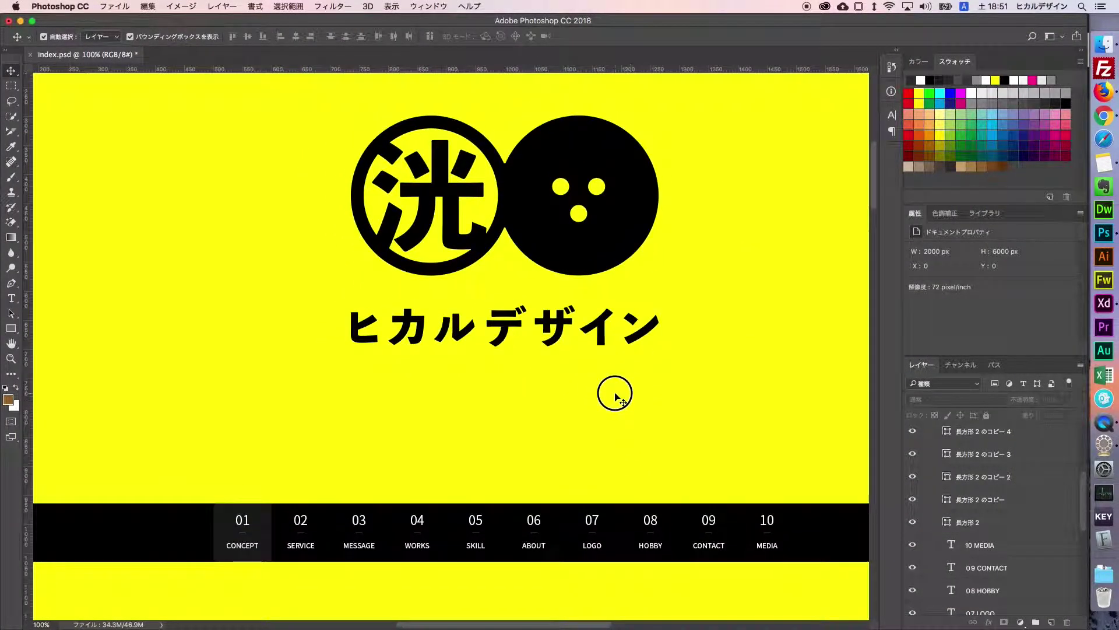
# Select the navigation bar with all its items, move it back up closer to the logo and deselect it.
pyautogui.scroll(1, 694, 425)
pyautogui.hscroll(1, 695, 425)
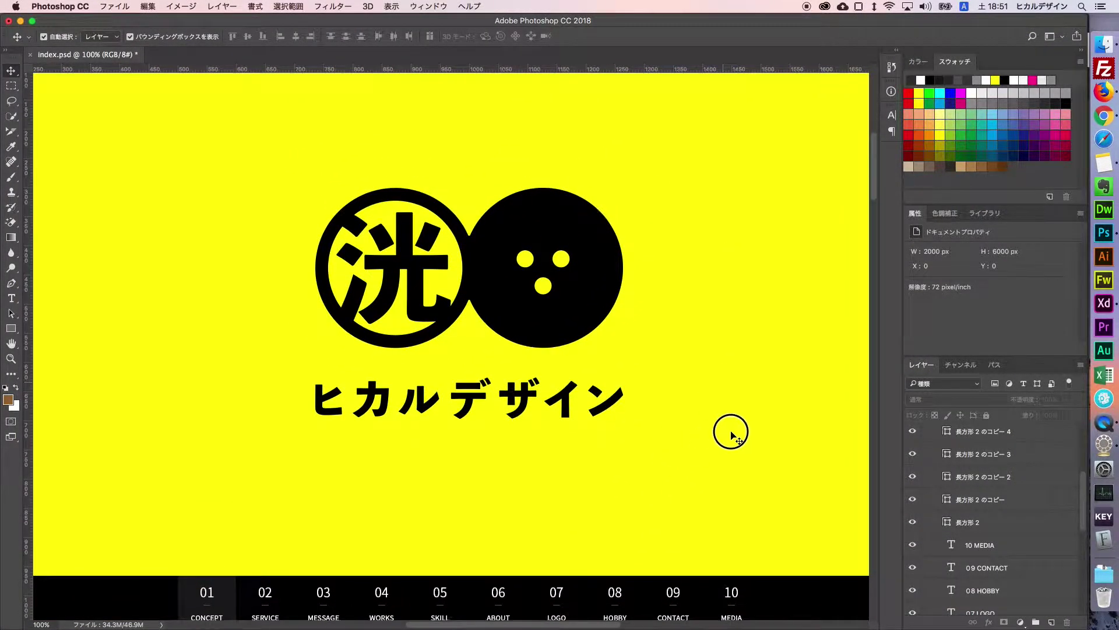
pyautogui.scroll(1, 729, 426)
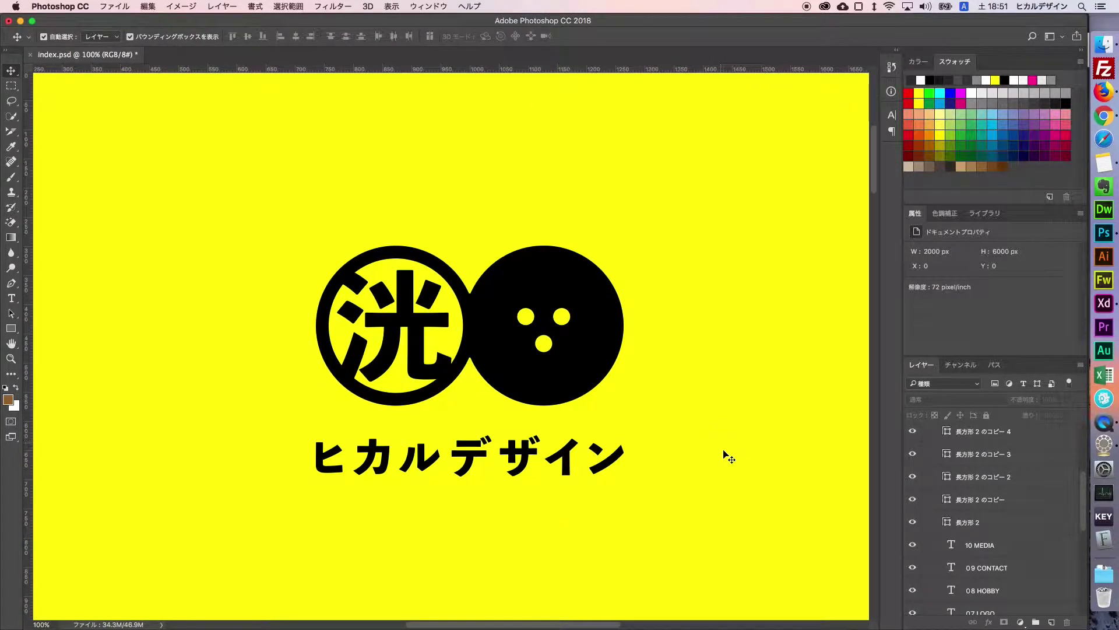
pyautogui.scroll(-2, 725, 408)
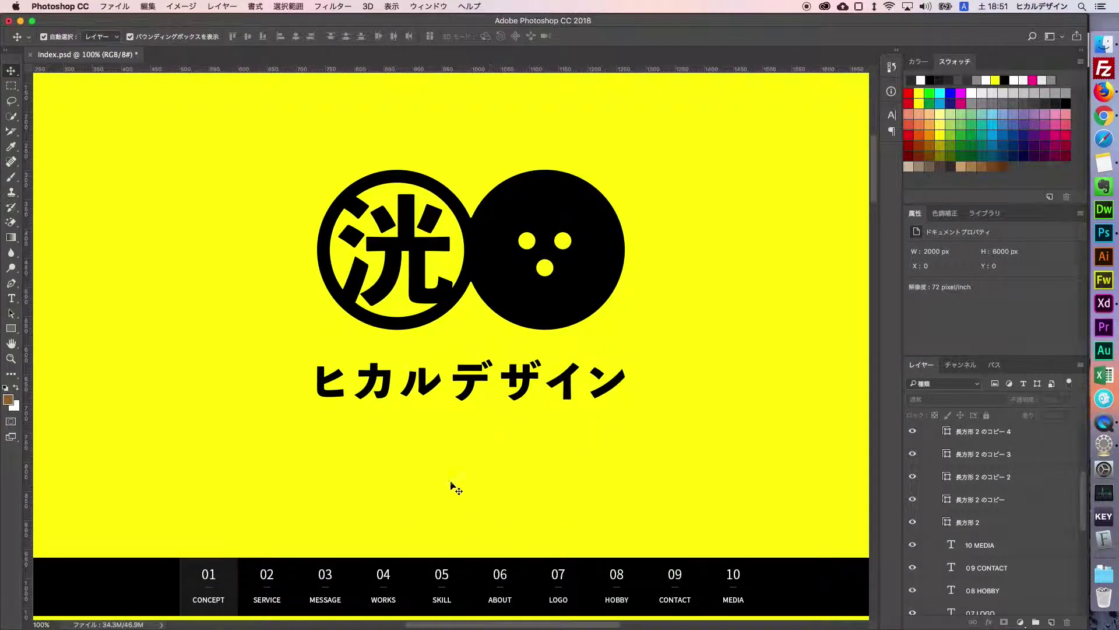
pyautogui.scroll(-2, 670, 499)
pyautogui.moveTo(751, 588); pyautogui.dragTo(200, 480)
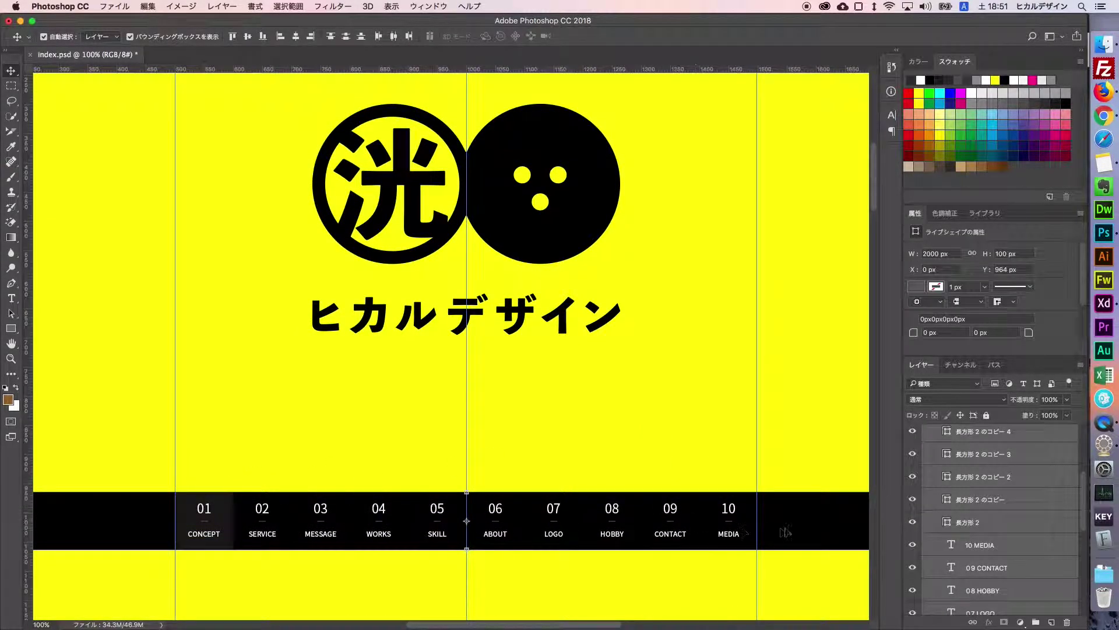
pyautogui.moveTo(801, 528); pyautogui.dragTo(795, 430)
pyautogui.click(689, 295)
pyautogui.scroll(4, 688, 362)
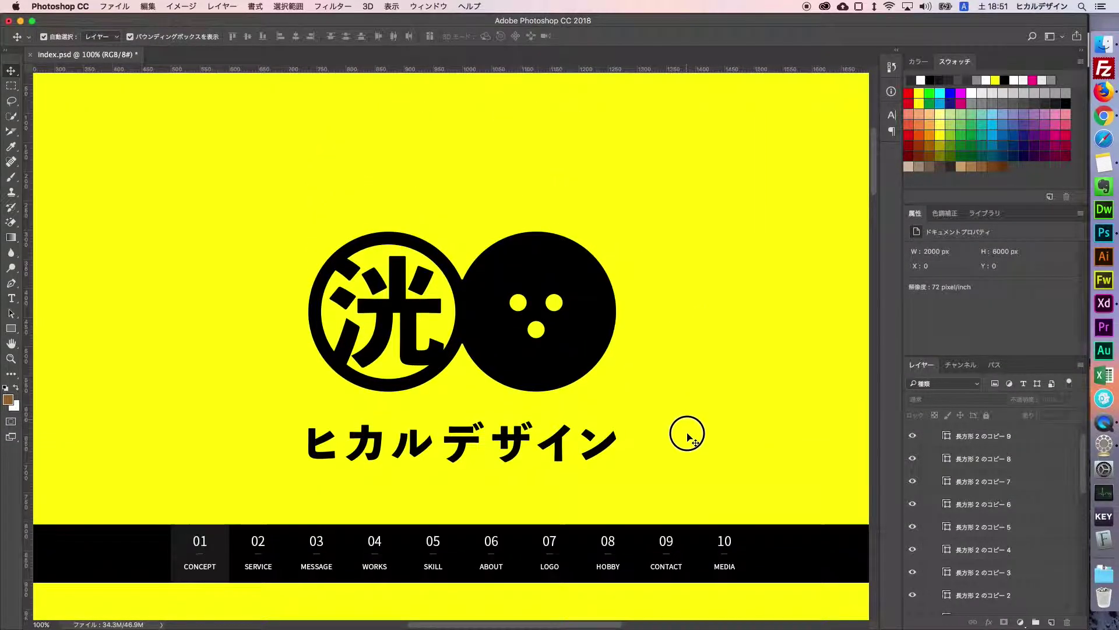
# Move the logo up in two small adjustments to balance it in the yellow area above the navigation bar.
pyautogui.scroll(2, 688, 435)
pyautogui.moveTo(517, 353)
pyautogui.mouseDown()
pyautogui.moveTo(521, 377)
pyautogui.moveTo(537, 382)
pyautogui.moveTo(539, 350)
pyautogui.mouseUp()
pyautogui.click(583, 130)
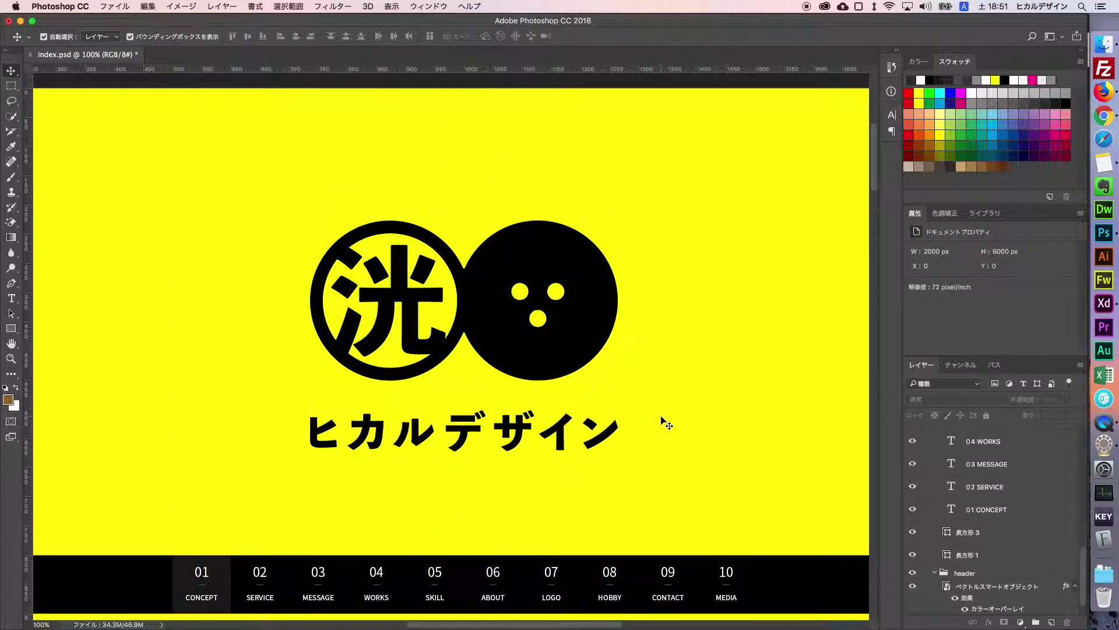
pyautogui.scroll(-2, 673, 452)
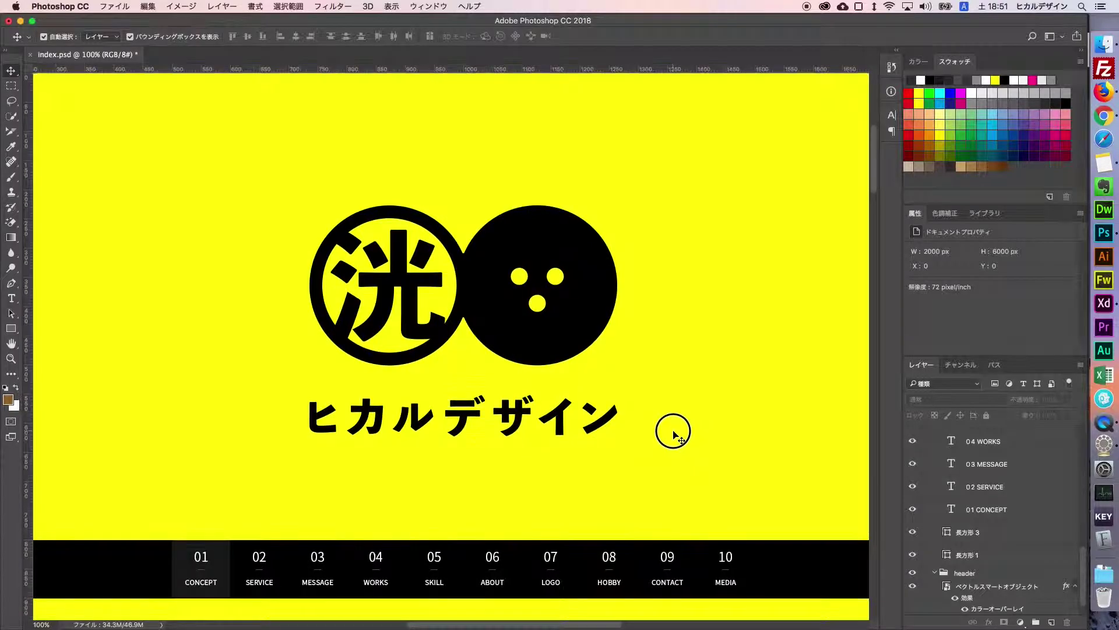
pyautogui.moveTo(540, 362); pyautogui.dragTo(540, 350)
pyautogui.click(639, 439)
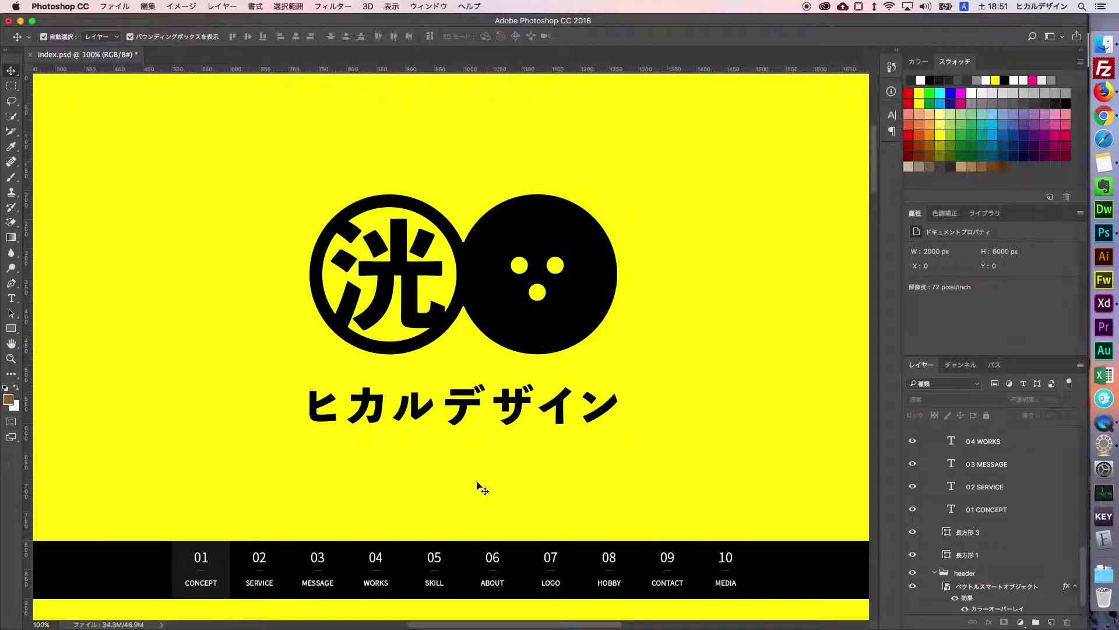
# Collapse the g-navi and header layer groups and enlarge the layer list area.
pyautogui.scroll(10, 991, 460)
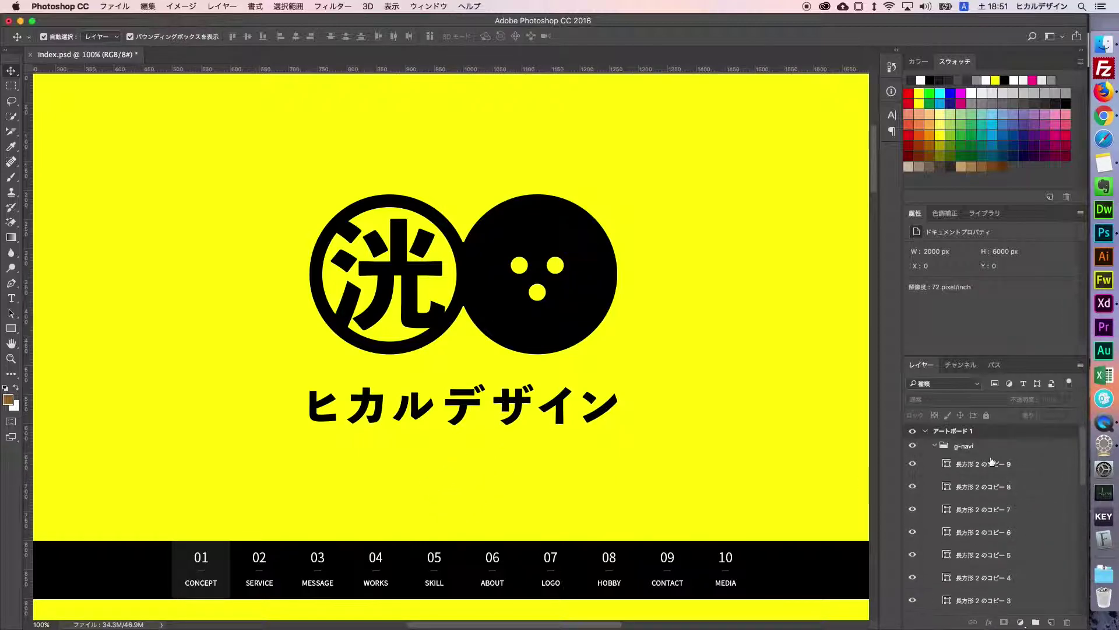
pyautogui.click(934, 445)
pyautogui.click(934, 459)
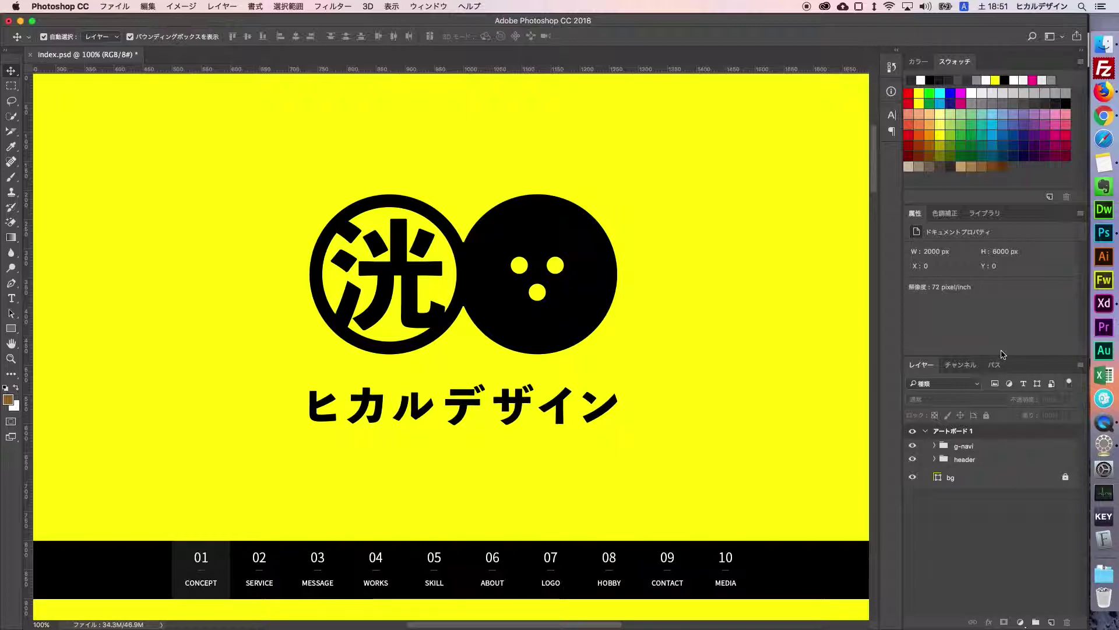
pyautogui.moveTo(1012, 361); pyautogui.dragTo(1003, 286)
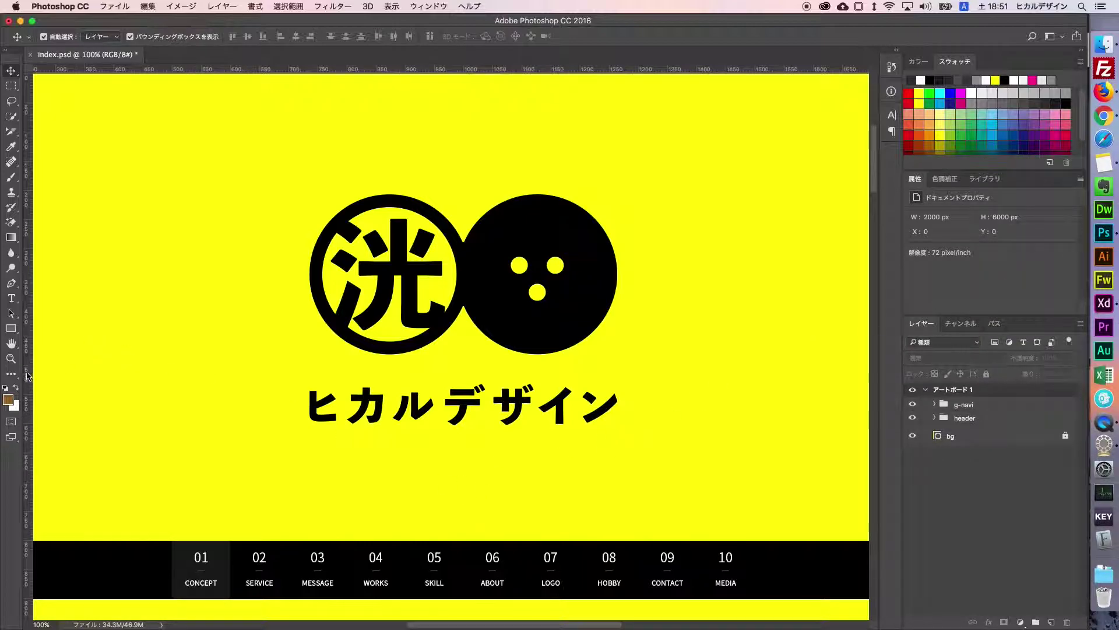
# Draw a black rectangle of about 21 × 41 px centred roughly below the logo text, above the navigation bar.
pyautogui.click(11, 357)
pyautogui.moveTo(449, 449); pyautogui.dragTo(512, 474)
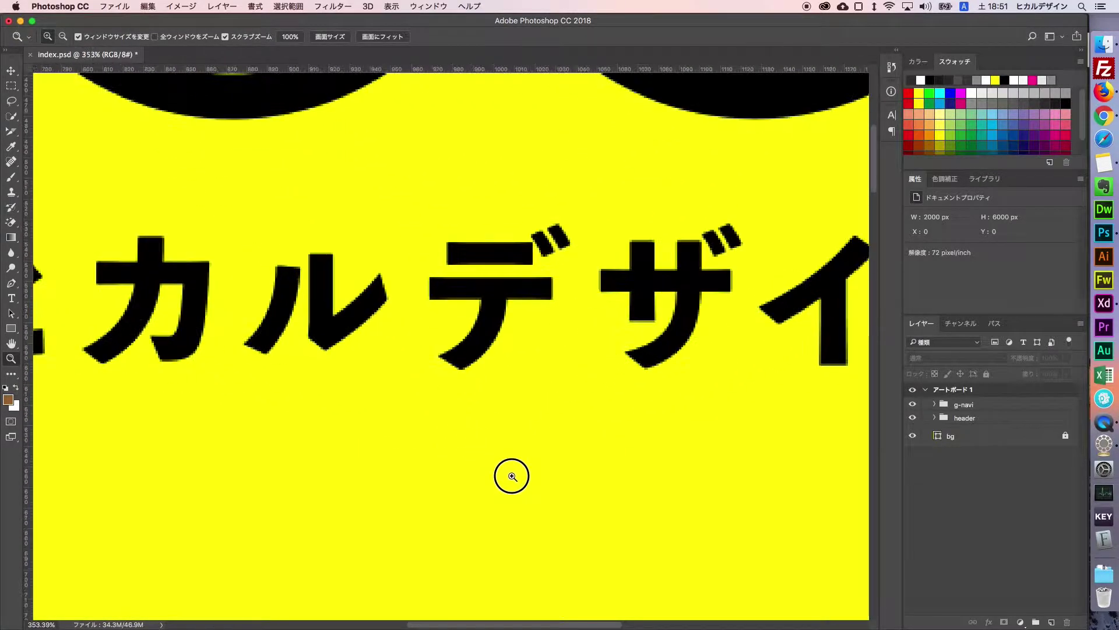
pyautogui.moveTo(569, 507); pyautogui.dragTo(531, 435)
pyautogui.scroll(-2, 531, 434)
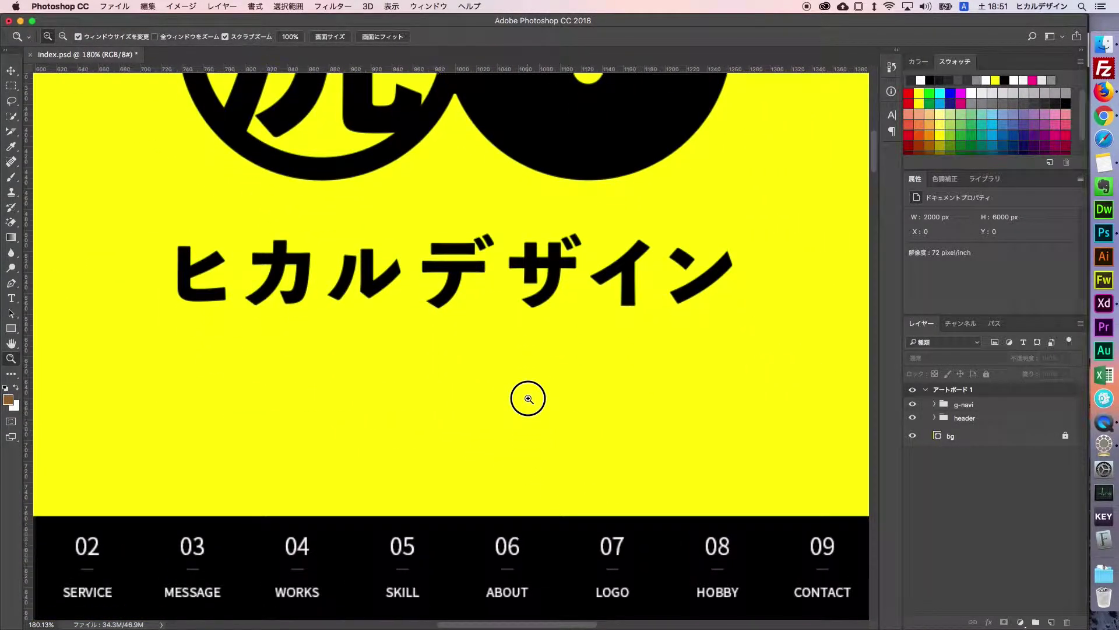
pyautogui.press('u')
pyautogui.moveTo(441, 353); pyautogui.dragTo(464, 397)
pyautogui.click(11, 70)
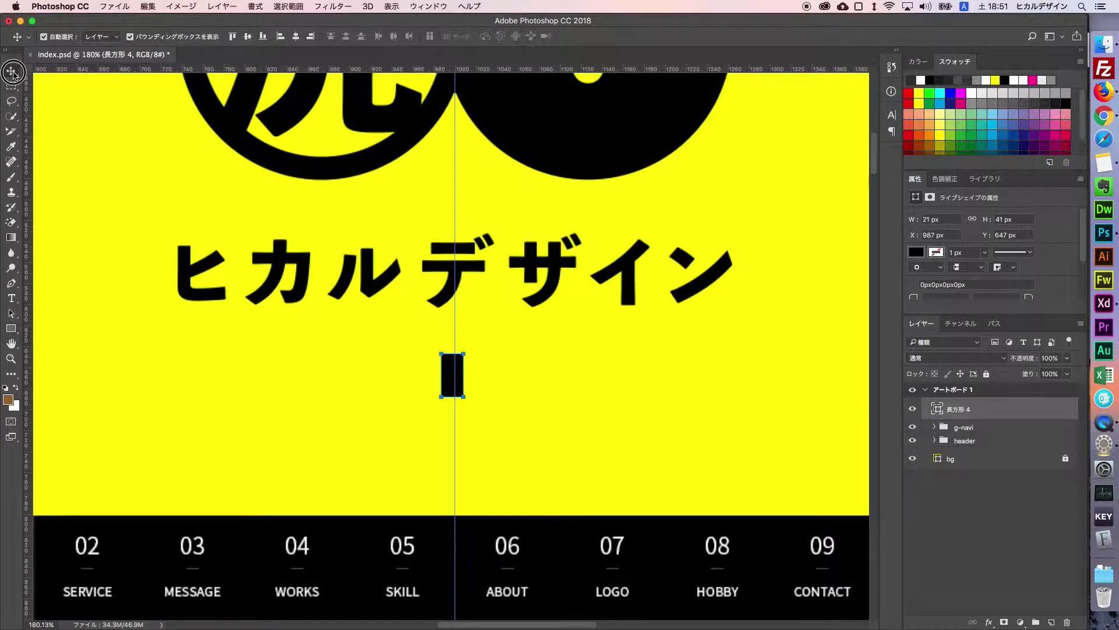
# Set the new rectangle's width to 20 px and its height to 40 px.
pyautogui.click(942, 220)
pyautogui.write('20')
pyautogui.press('Return')
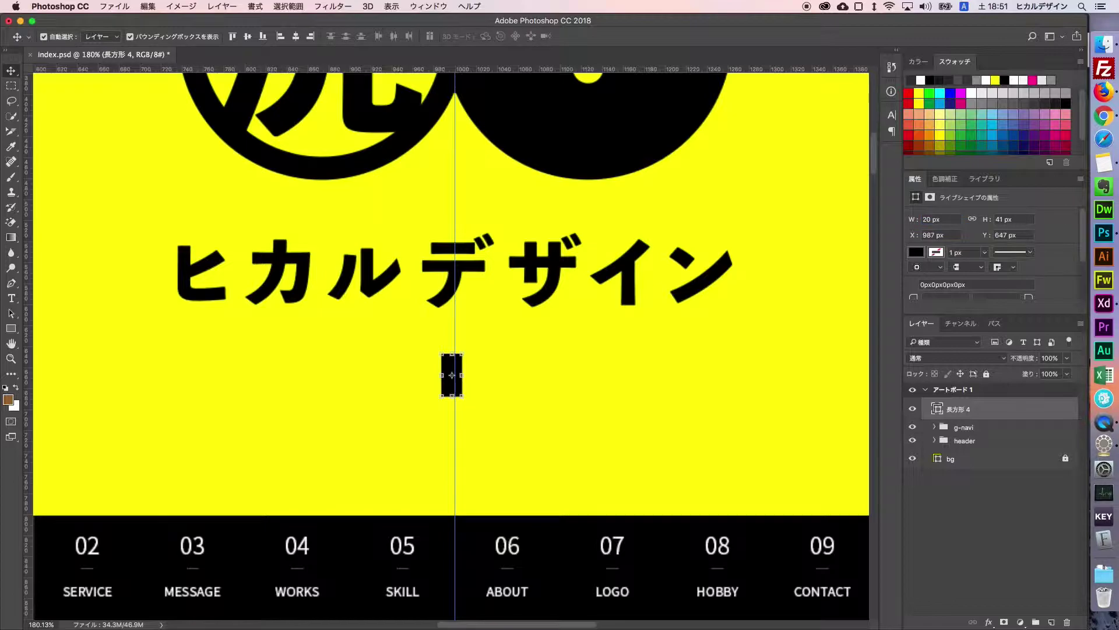
pyautogui.click(1017, 224)
pyautogui.write('40')
pyautogui.press('Return')
# Round all four corners of the rectangle to a 10 px radius.
pyautogui.scroll(-3, 1001, 290)
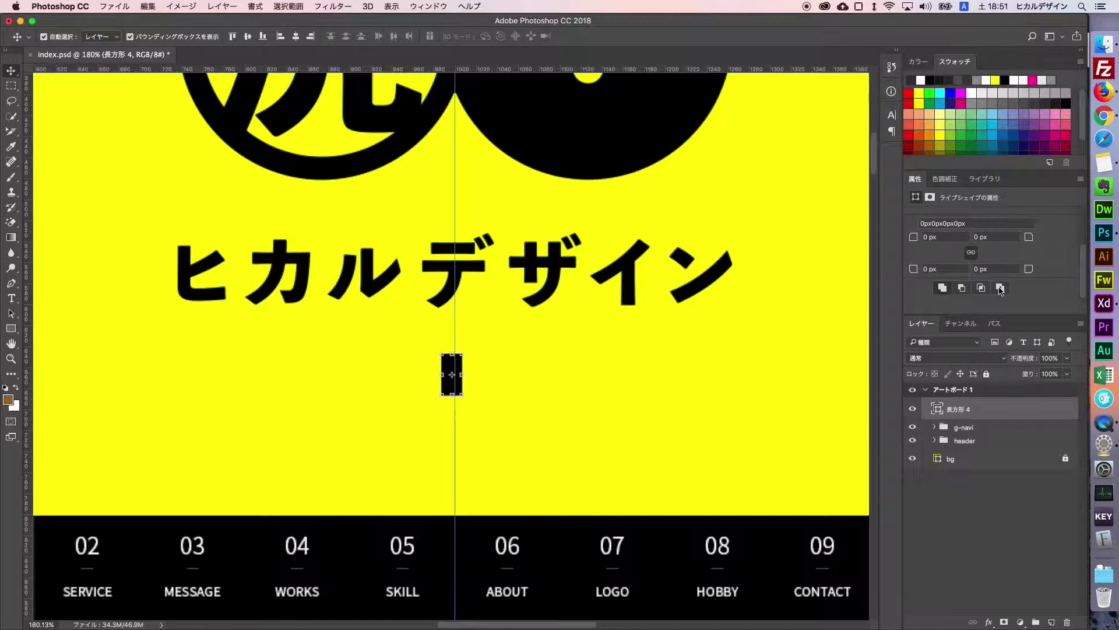
pyautogui.write('20')
pyautogui.press('Return')
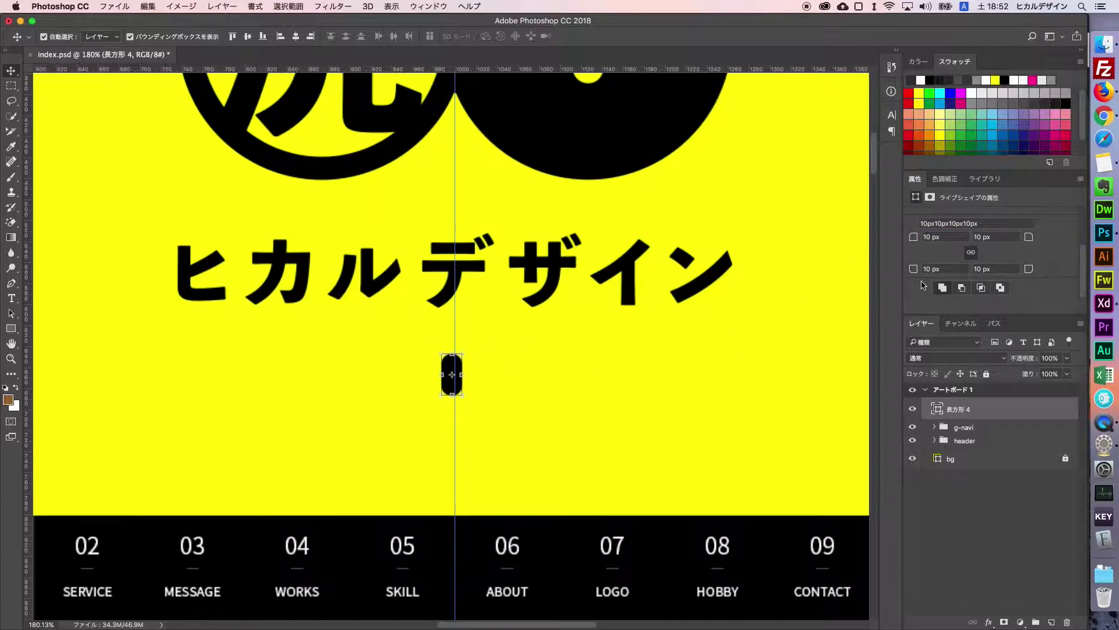
# Remove the rounded rectangle's fill and give it a black 2 px outline.
pyautogui.scroll(3, 927, 276)
pyautogui.click(916, 252)
pyautogui.click(924, 274)
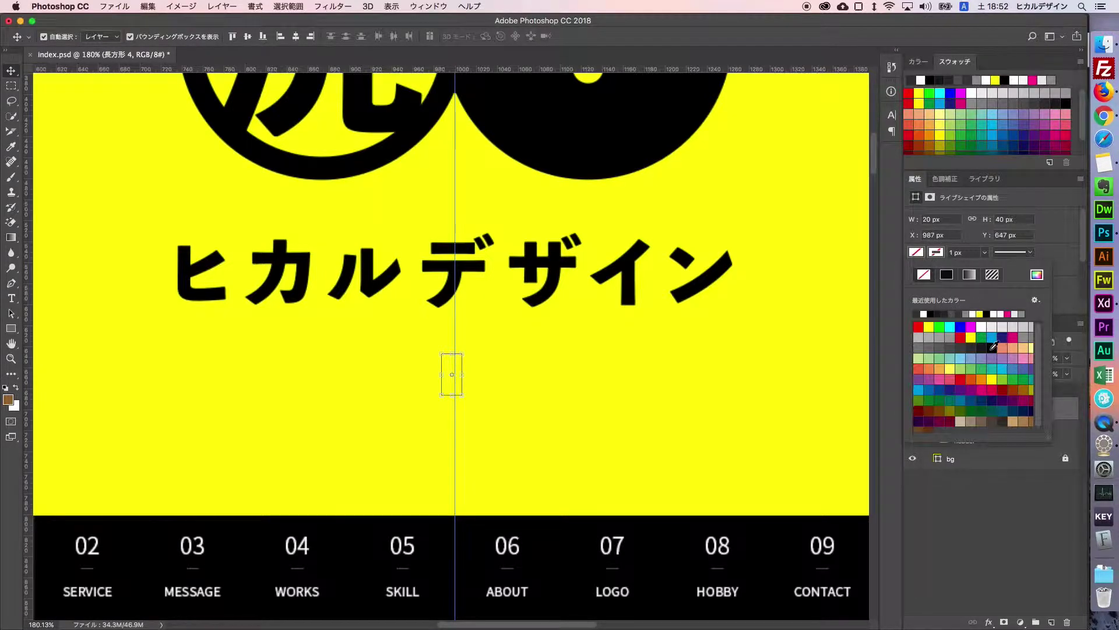
pyautogui.click(993, 348)
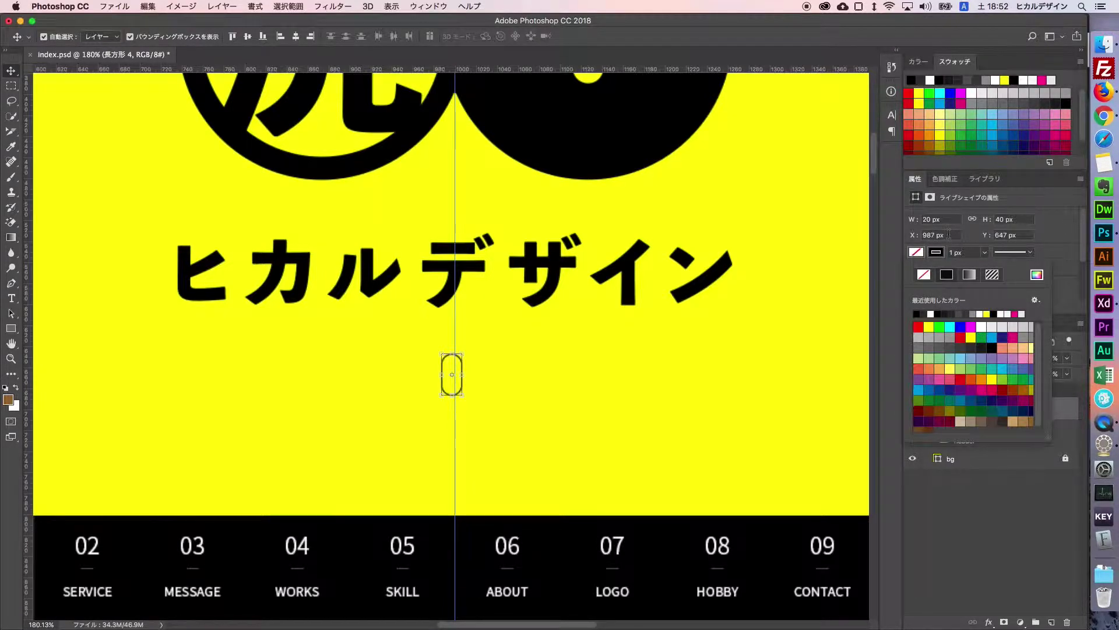
pyautogui.click(968, 254)
pyautogui.write('2')
pyautogui.press('Return')
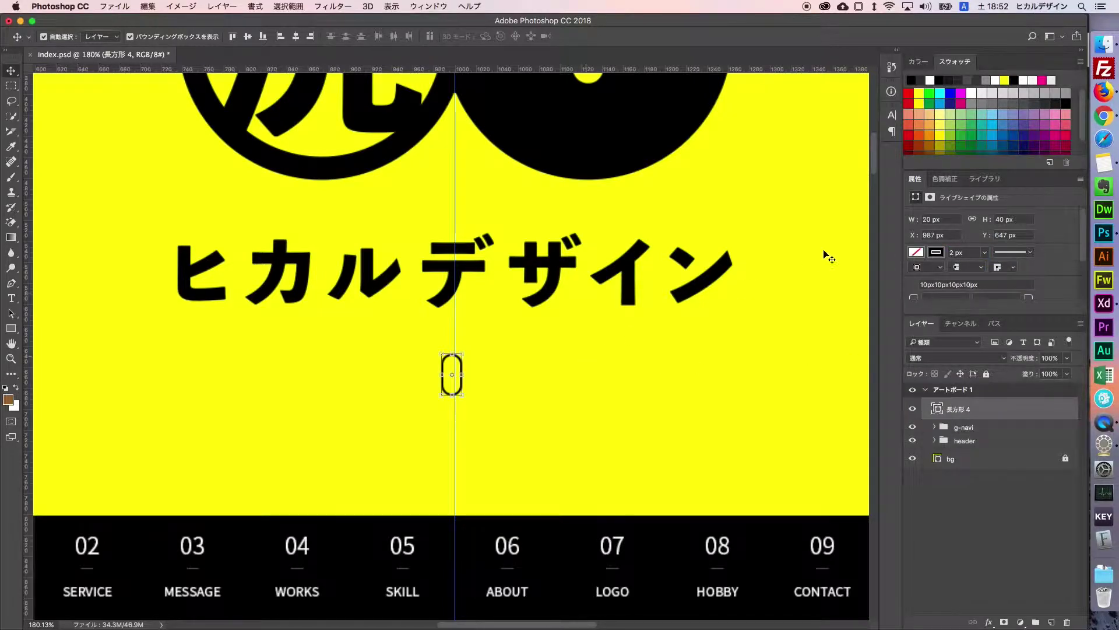
# Set the rounded outline's height to 30 px, centre it horizontally on the artboard and deselect it.
pyautogui.doubleClick(1006, 219)
pyautogui.write('30')
pyautogui.press('Return')
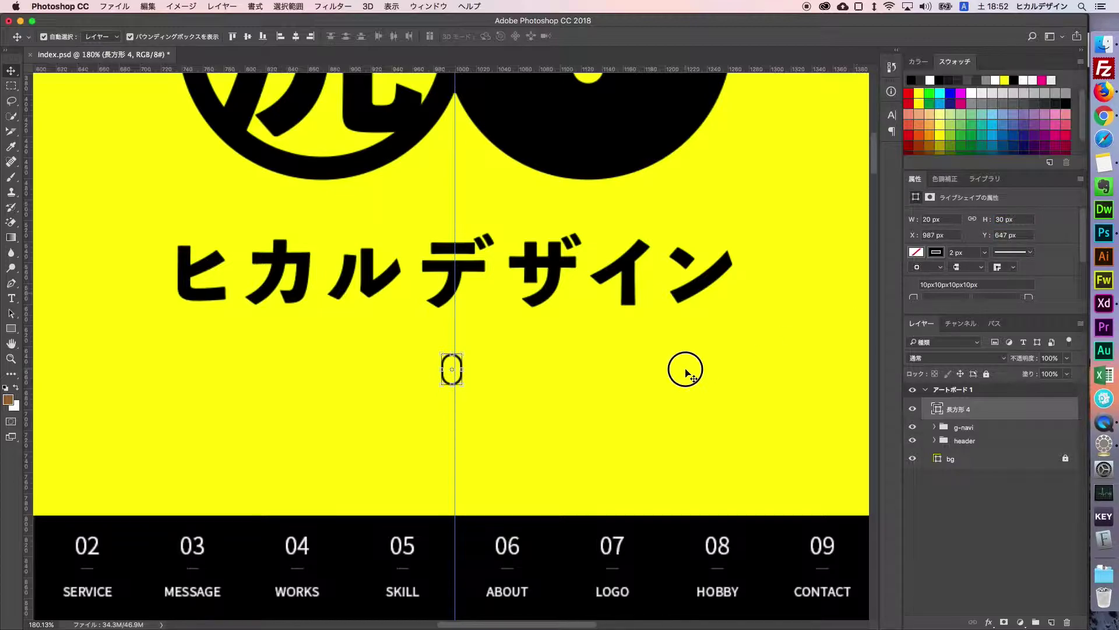
pyautogui.click(688, 375)
pyautogui.click(441, 373)
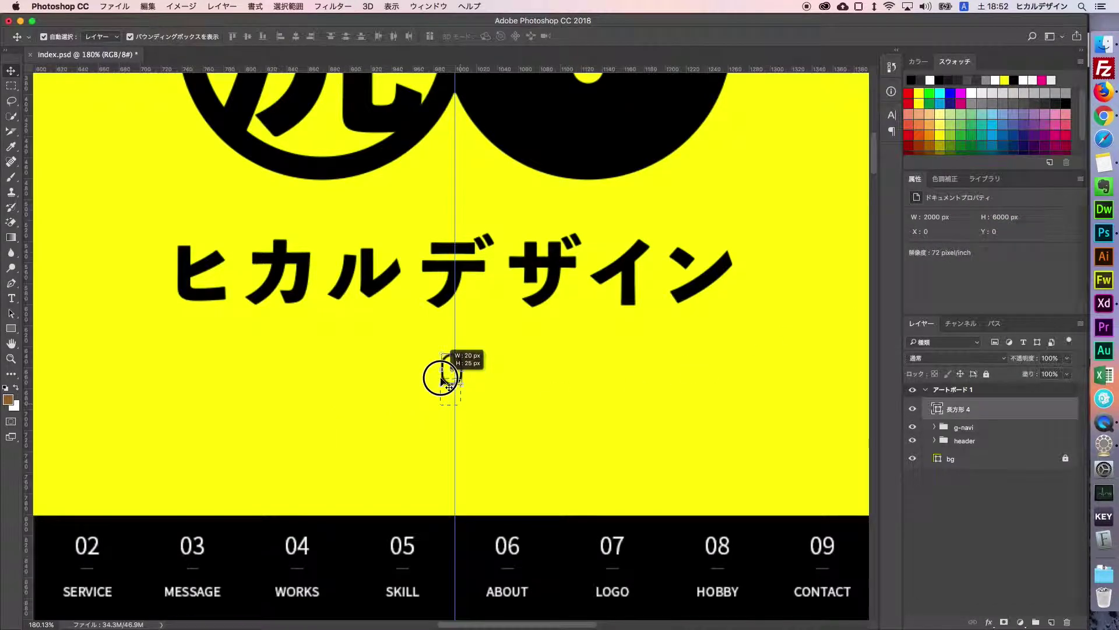
pyautogui.click(295, 36)
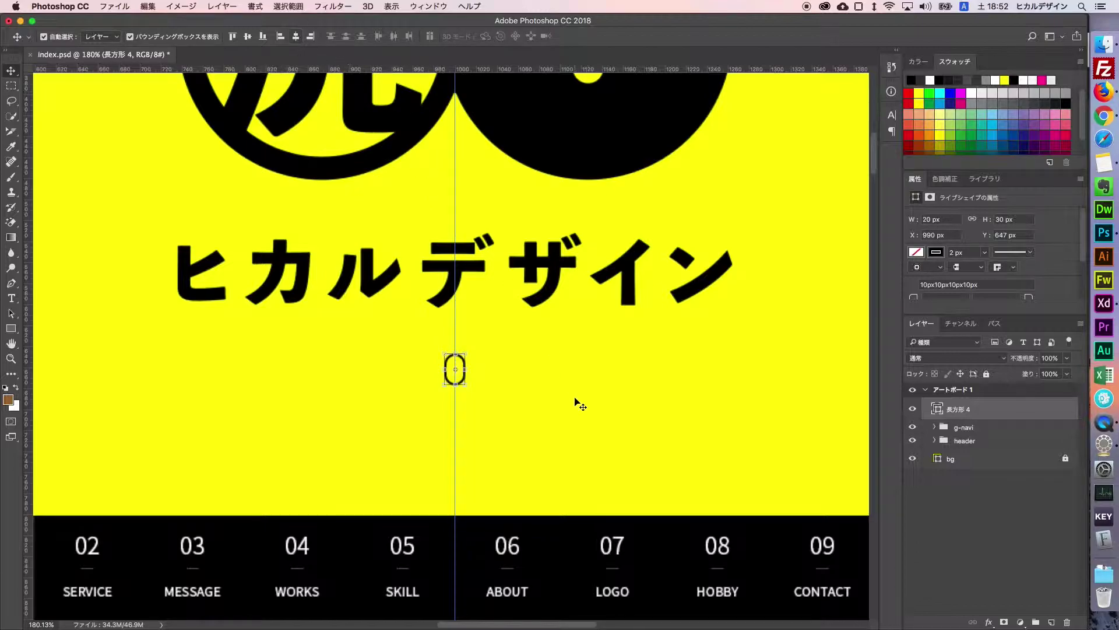
pyautogui.click(577, 402)
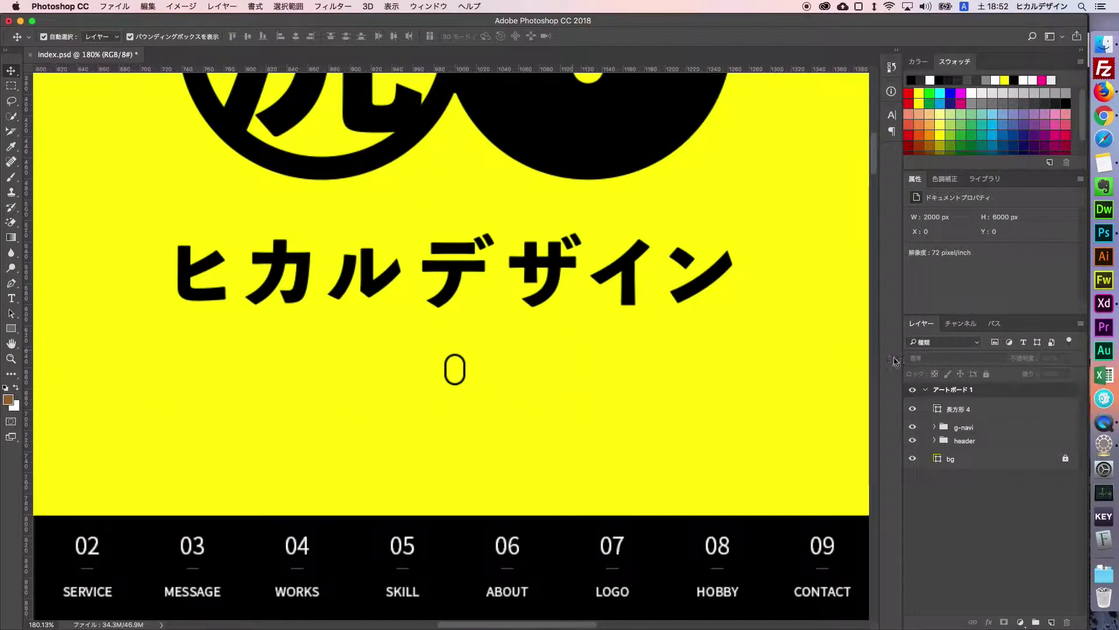
# Put the rounded rectangle layer into the header group and deselect it.
pyautogui.click(959, 410)
pyautogui.moveTo(985, 412); pyautogui.dragTo(963, 433)
pyautogui.click(521, 402)
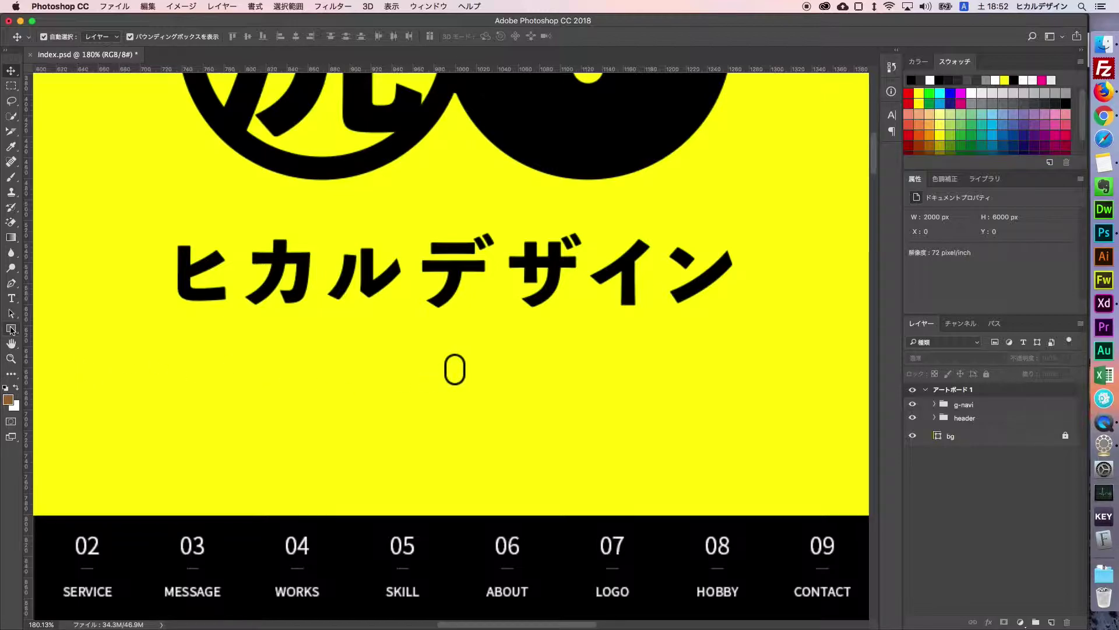
# Draw a black 2 × 2 px ellipse inside the upper part of the rounded outline.
pyautogui.moveTo(11, 328); pyautogui.dragTo(28, 349)
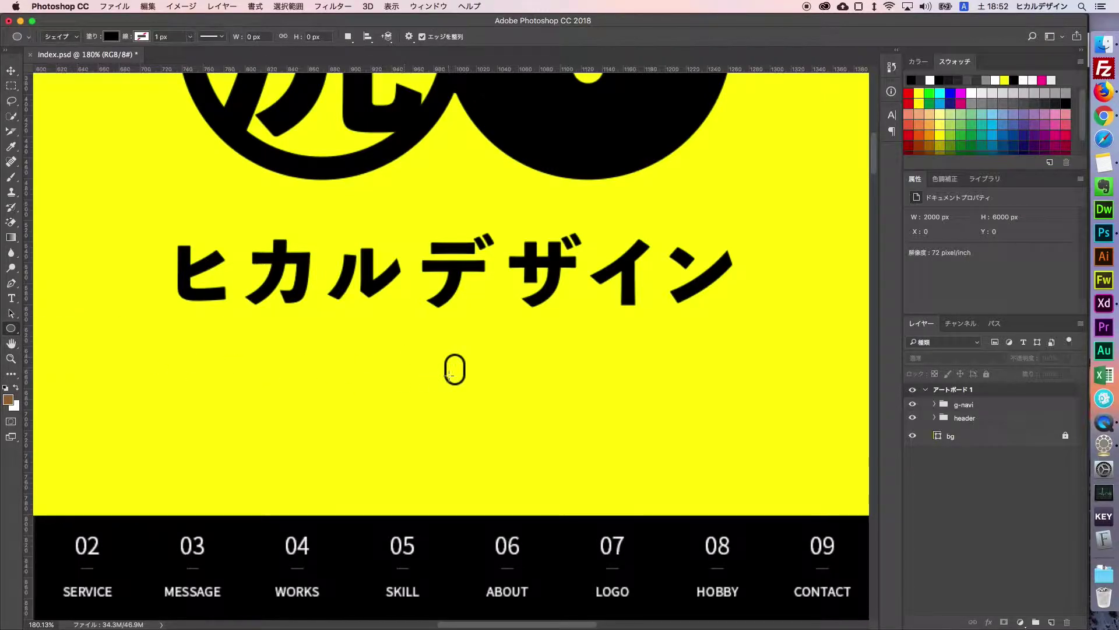
pyautogui.moveTo(455, 362); pyautogui.dragTo(455, 363)
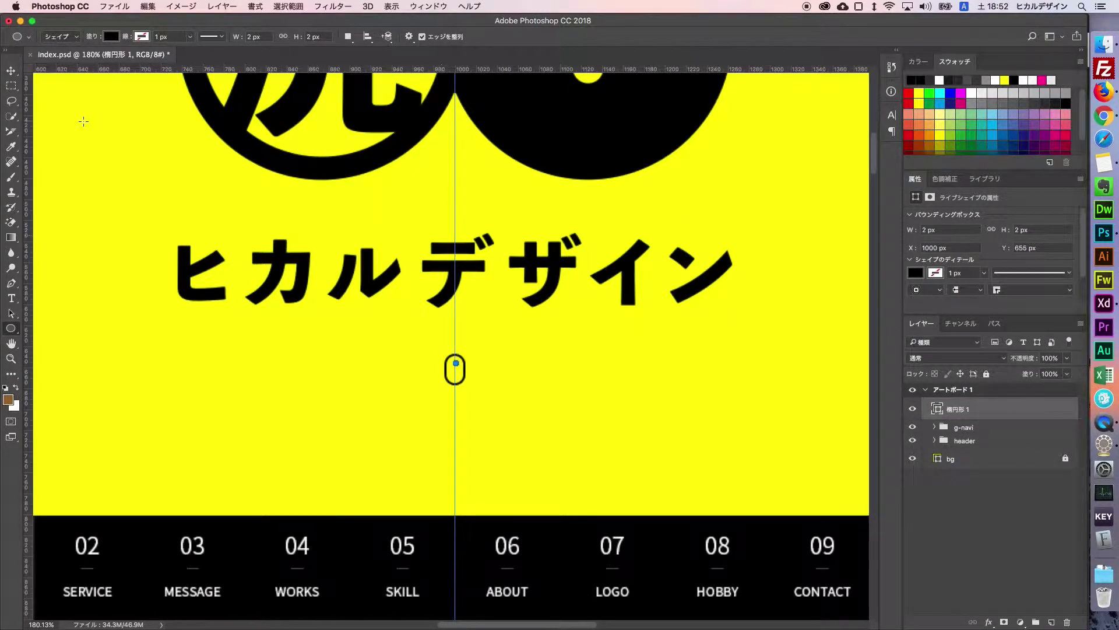
# Resize the small dot inside the mouse outline to 4 × 4 px, centre it horizontally in the outline and deselect it.
pyautogui.press('v')
pyautogui.moveTo(456, 373); pyautogui.dragTo(455, 368)
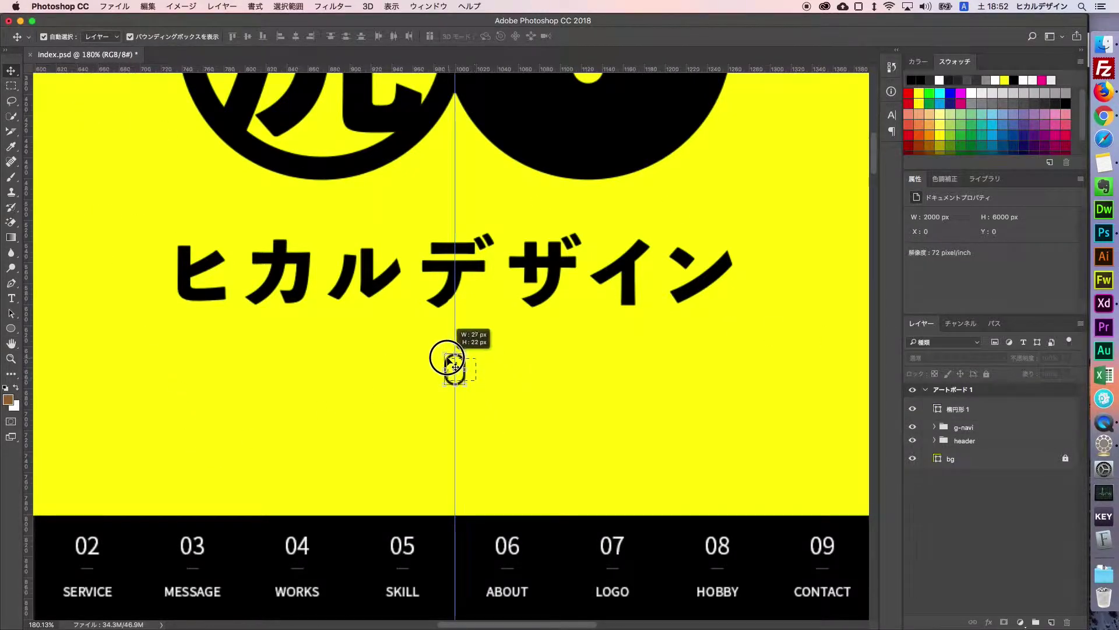
pyautogui.keyDown('shift'); pyautogui.click(639, 399); pyautogui.keyUp('shift')
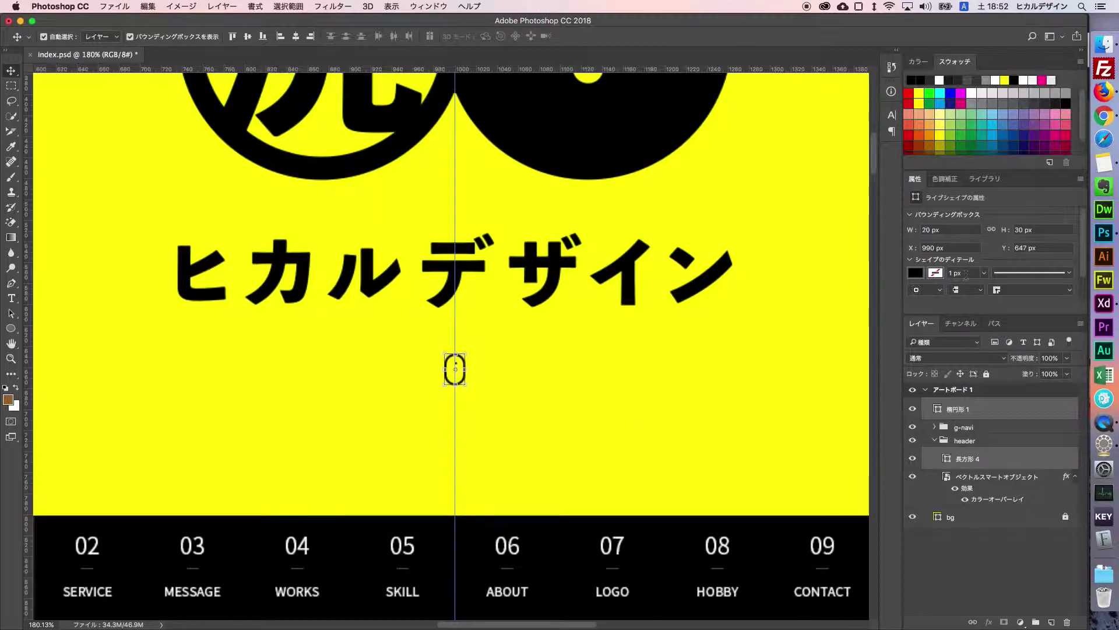
pyautogui.click(984, 416)
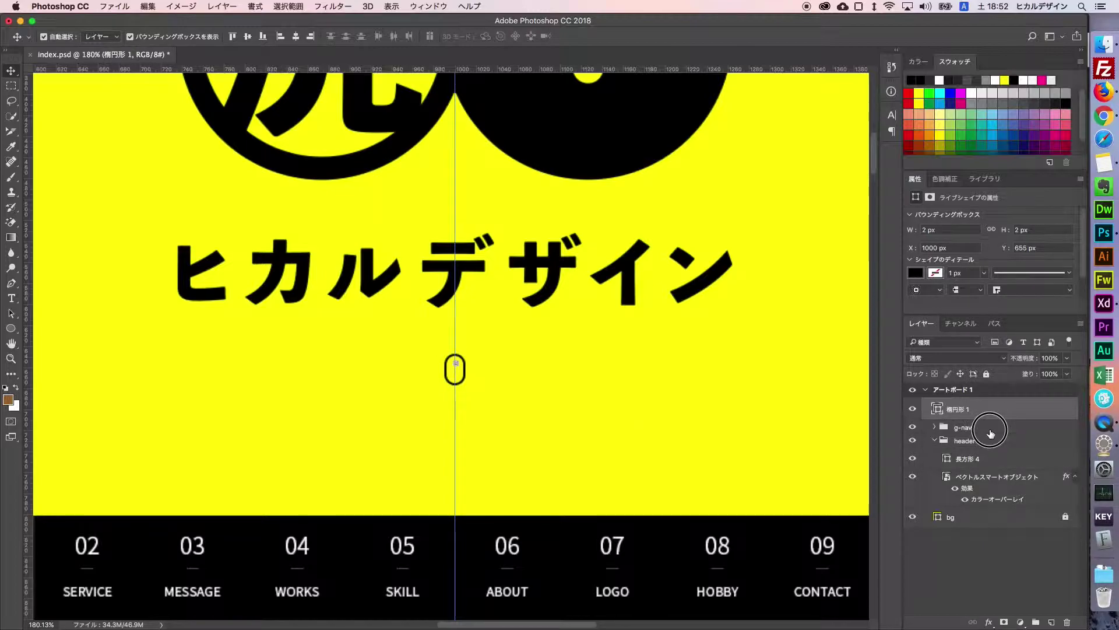
pyautogui.click(949, 229)
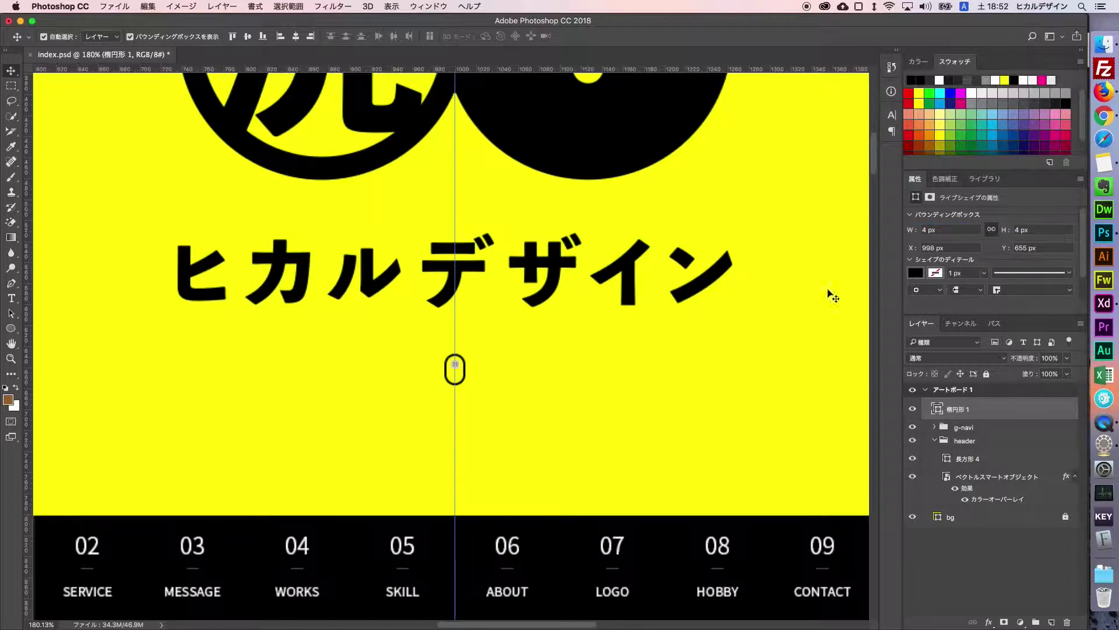
pyautogui.click(497, 462)
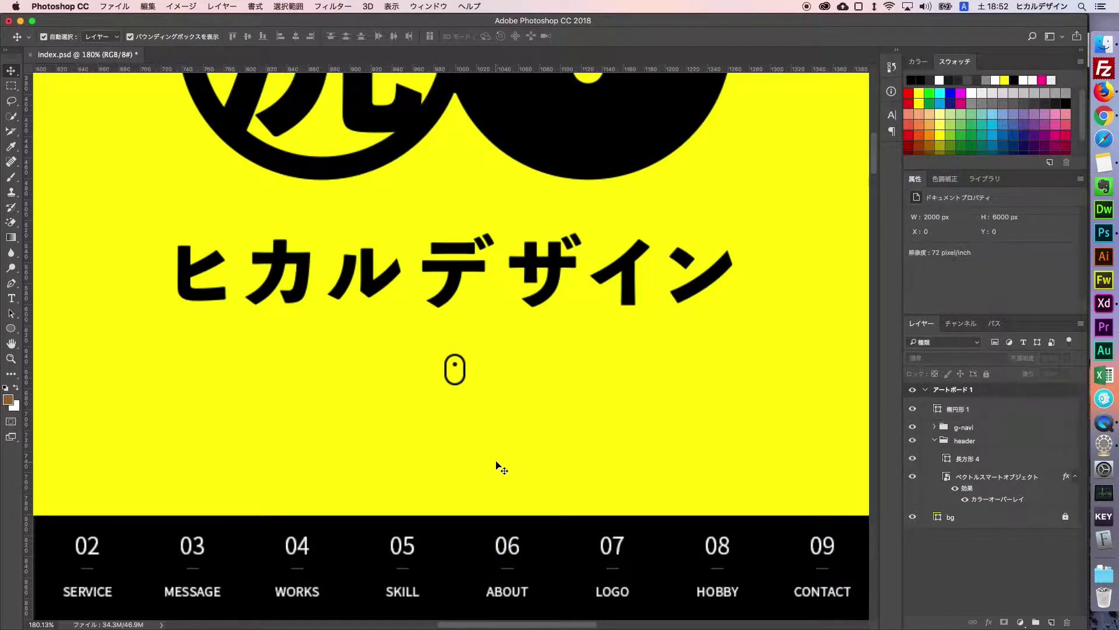
# Move the mouse icon 20 px down from the logo and check its spacing against the navigation bar at 100% view.
pyautogui.doubleClick(11, 358)
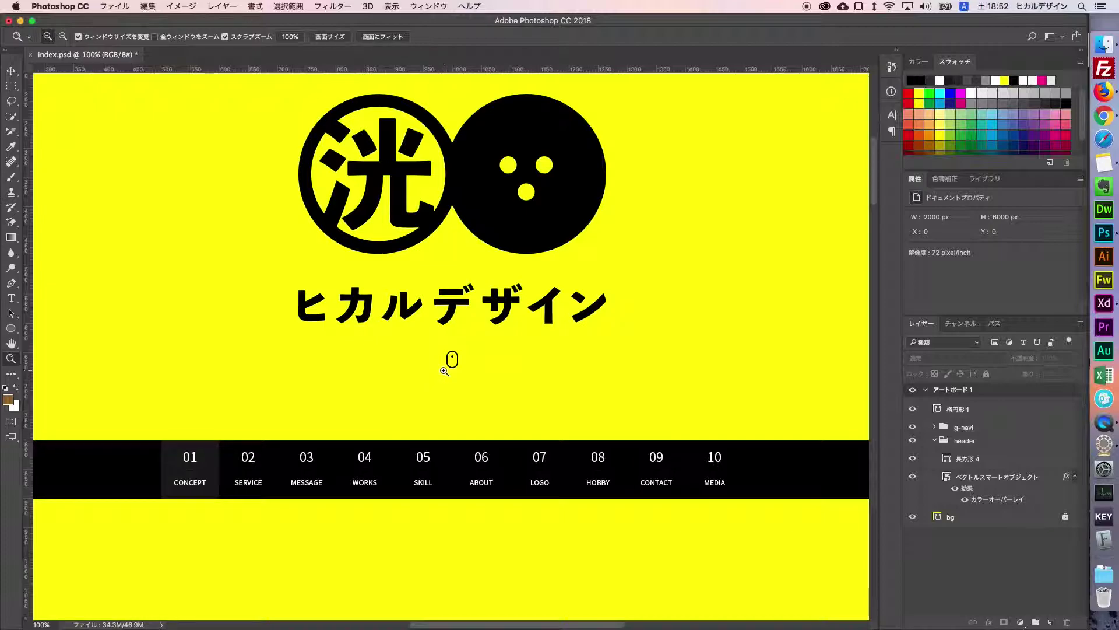
pyautogui.click(11, 70)
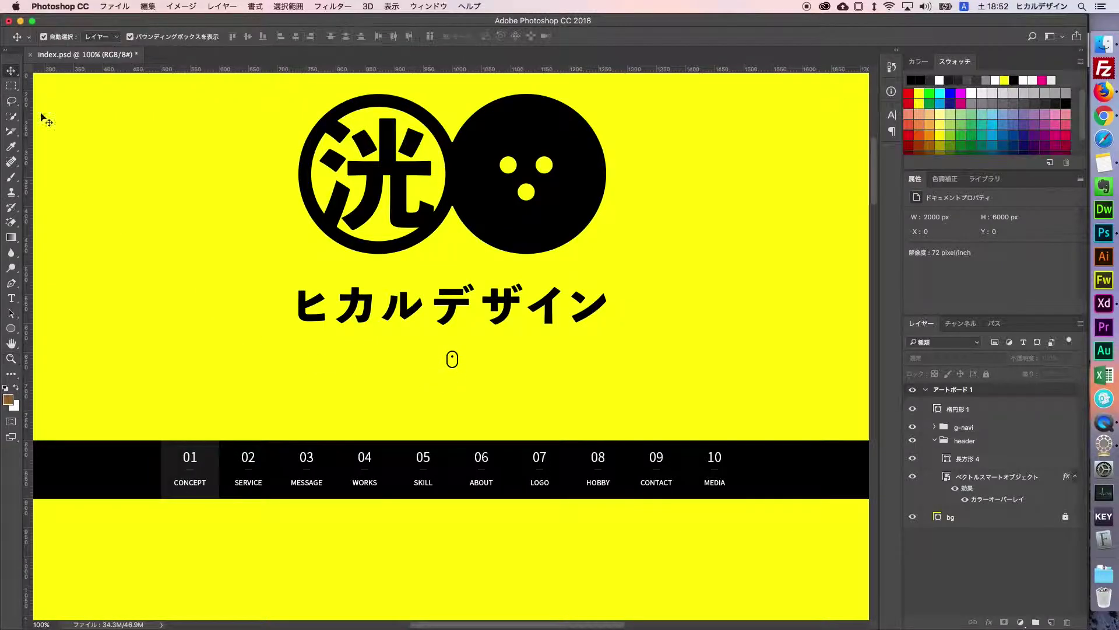
pyautogui.click(452, 358)
pyautogui.hotkey('shift', 'Down')
pyautogui.hotkey('shift', 'Down')
pyautogui.click(529, 366)
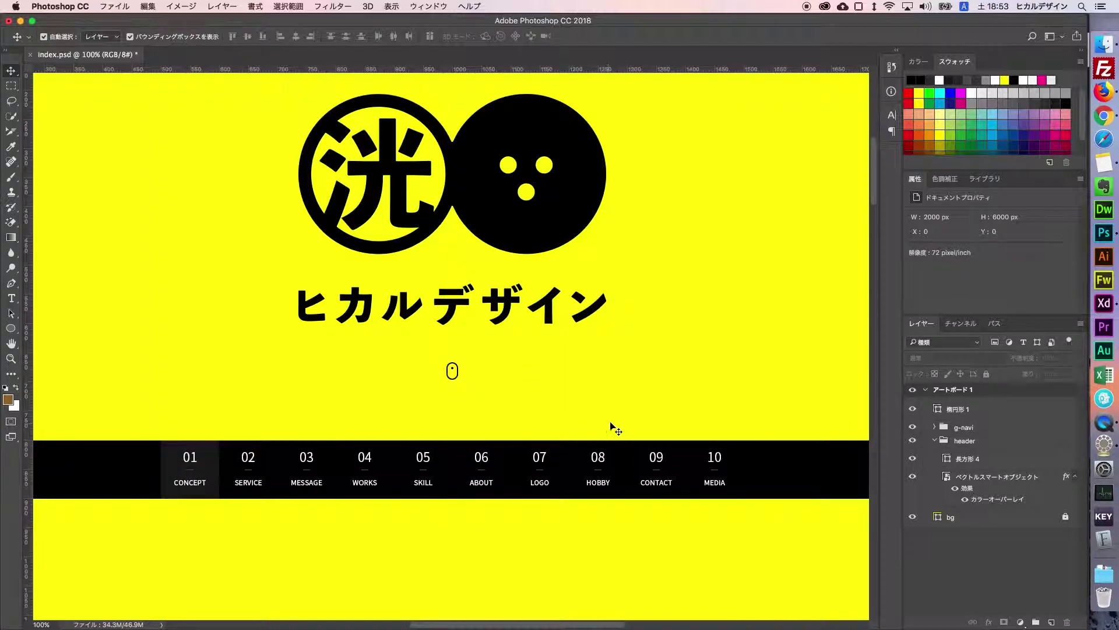
pyautogui.scroll(5, 612, 430)
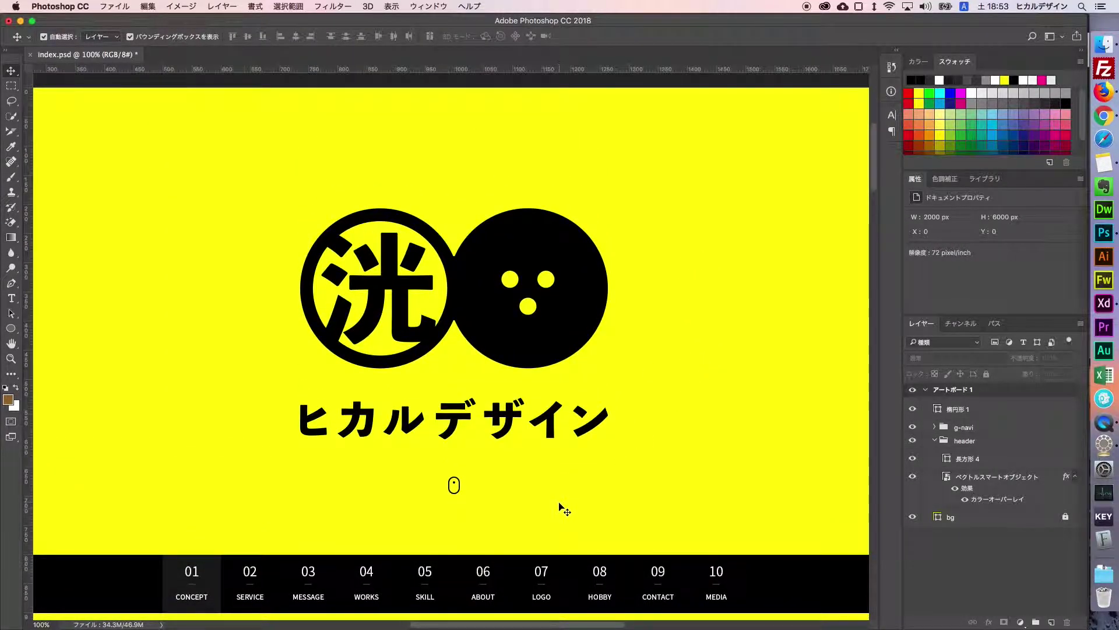
pyautogui.scroll(-5, 568, 489)
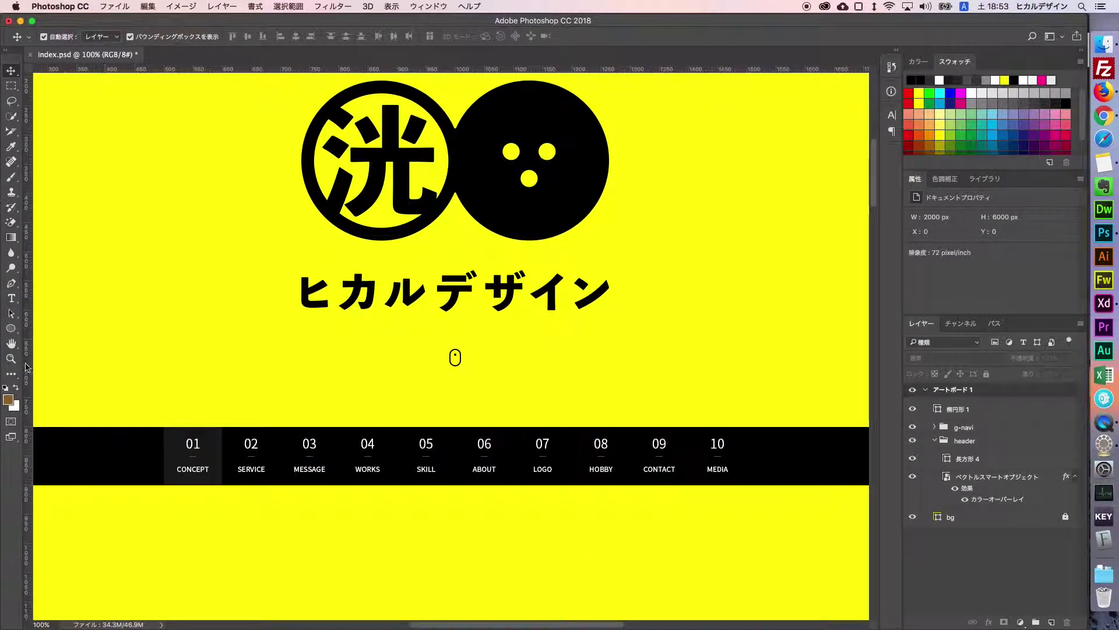
# Add the text "Scroll Down" just below the mouse icon.
pyautogui.click(11, 358)
pyautogui.moveTo(454, 358); pyautogui.dragTo(507, 365)
pyautogui.click(11, 298)
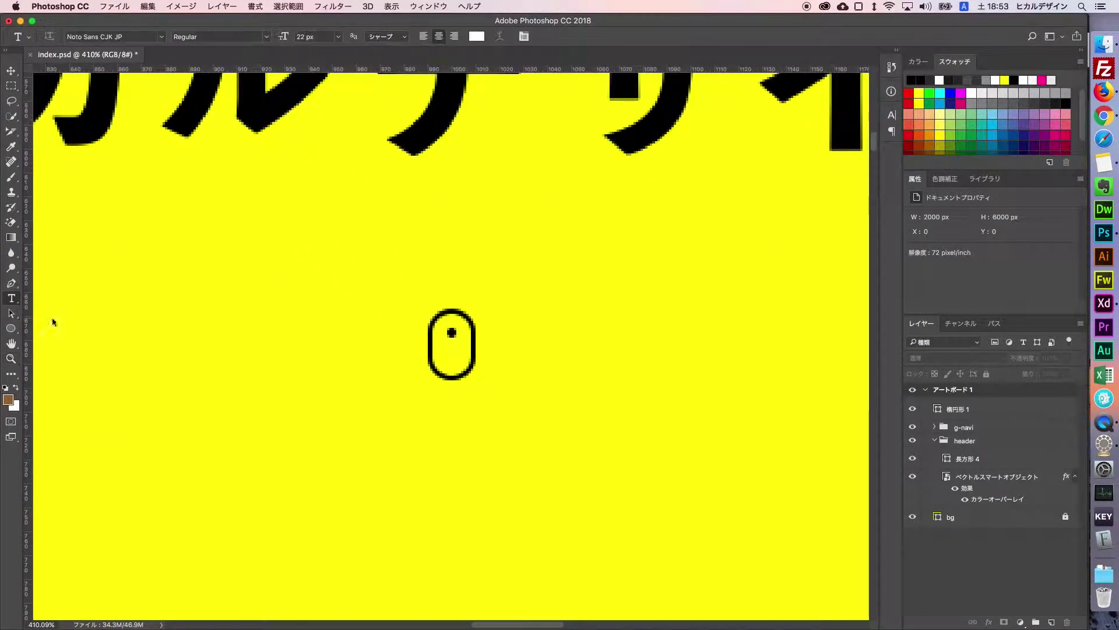
pyautogui.click(358, 421)
pyautogui.write('sur')
pyautogui.press('BackSpace')
pyautogui.press('BackSpace')
pyautogui.press('BackSpace')
pyautogui.hotkey('ctrl', 'space')
pyautogui.write('すくろーる')
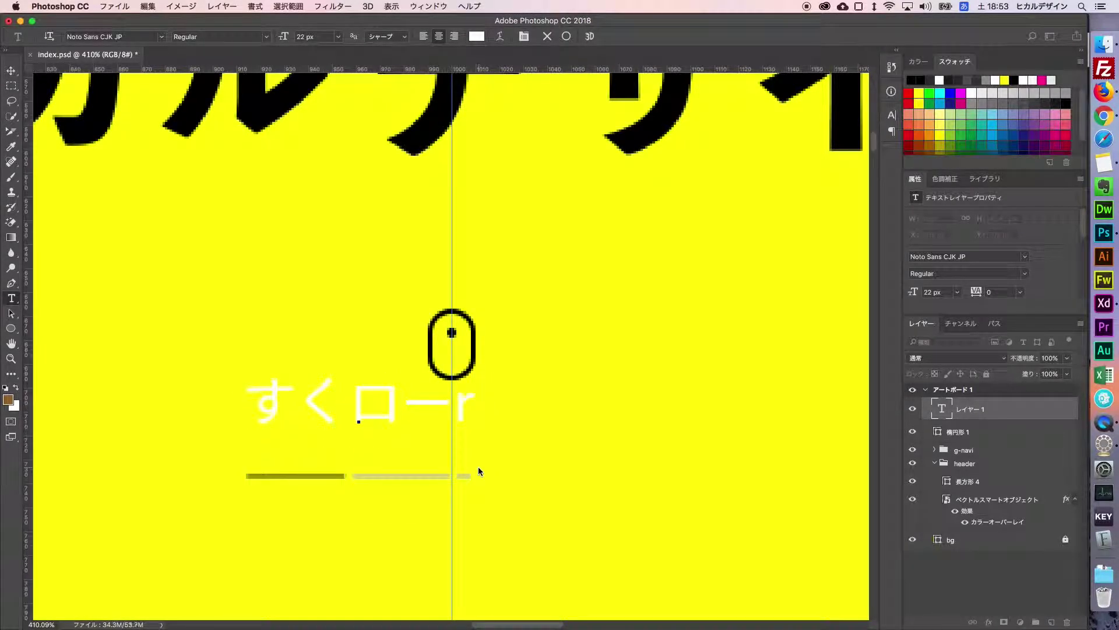
pyautogui.press('space')
pyautogui.press('space')
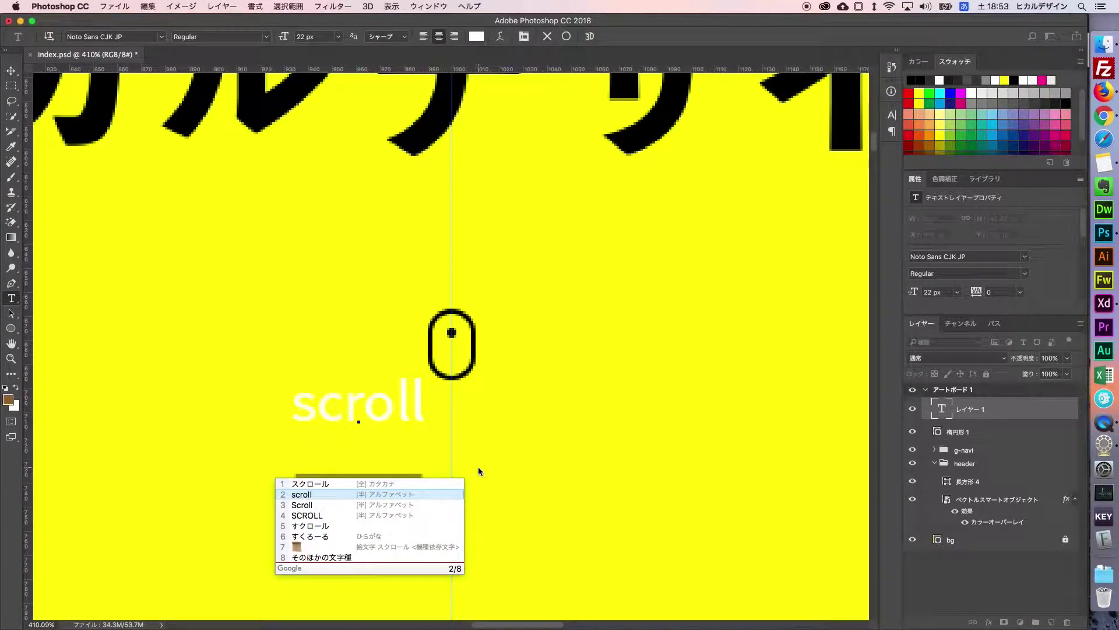
pyautogui.press('Down')
pyautogui.press('Return')
pyautogui.write('だうん')
pyautogui.press('space')
pyautogui.press('space')
pyautogui.press('space')
pyautogui.press('space')
pyautogui.press('space')
pyautogui.press('space')
pyautogui.press('space')
pyautogui.press('space')
pyautogui.press('space')
pyautogui.press('Return')
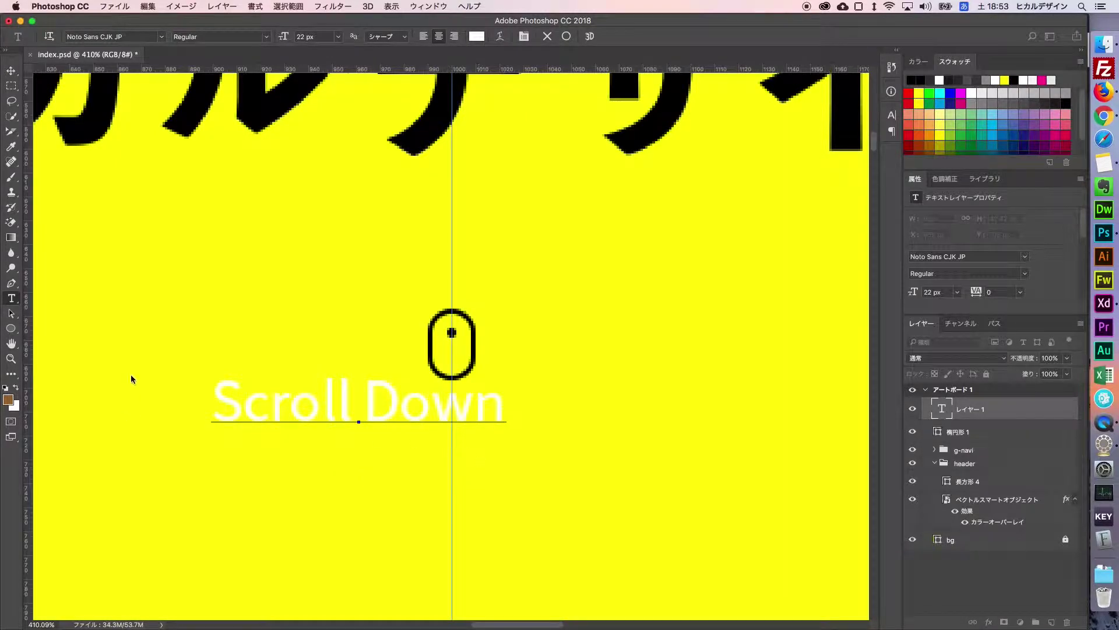
pyautogui.press('super+Return')
pyautogui.press('v')
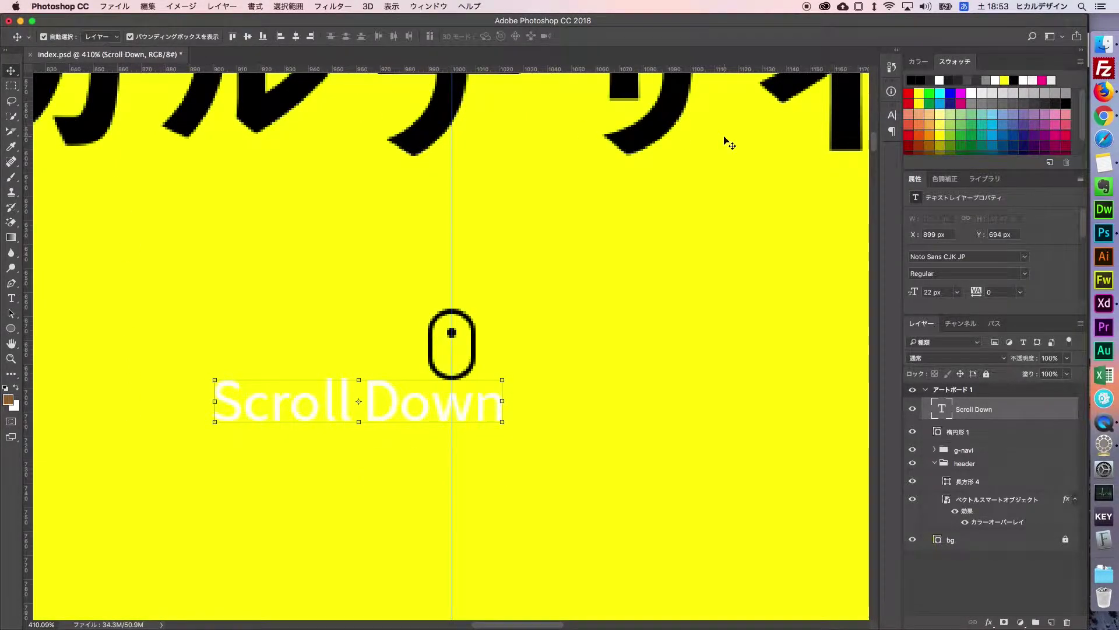
# Set the Scroll Down text's colour to black and its font size to 14 px.
pyautogui.click(892, 115)
pyautogui.click(855, 208)
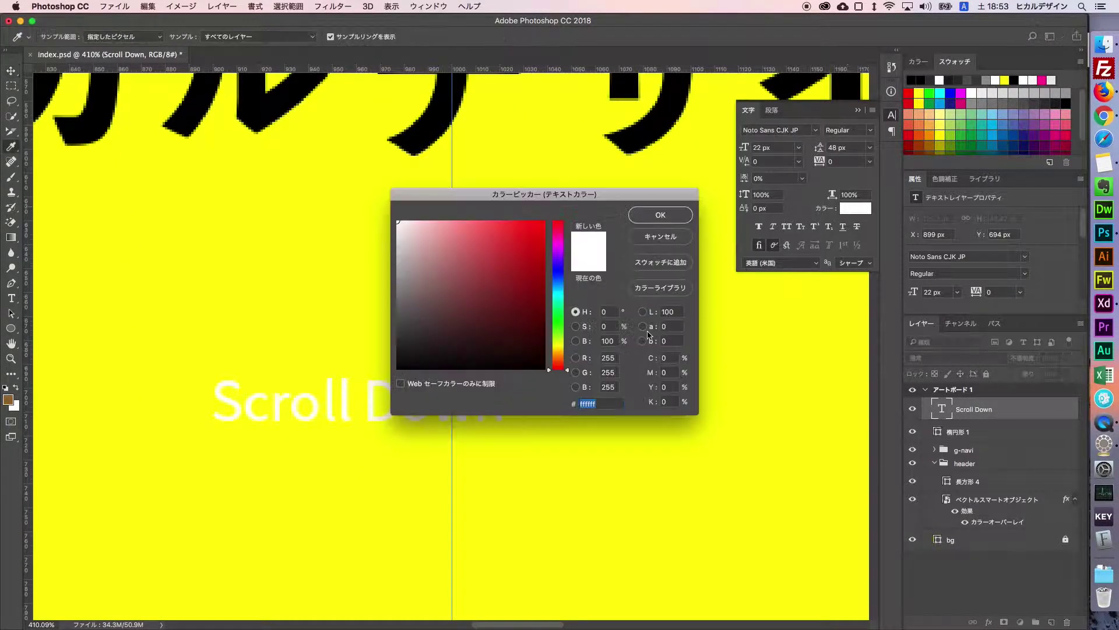
pyautogui.click(532, 315)
pyautogui.click(660, 214)
pyautogui.click(769, 148)
pyautogui.write('14')
pyautogui.press('Return')
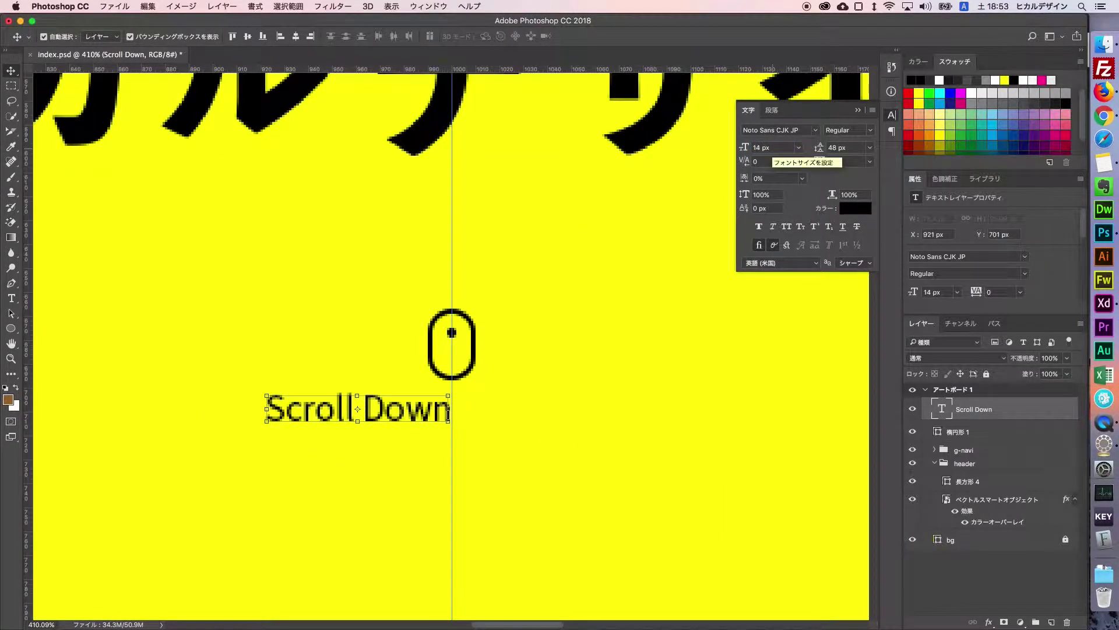
pyautogui.click(773, 110)
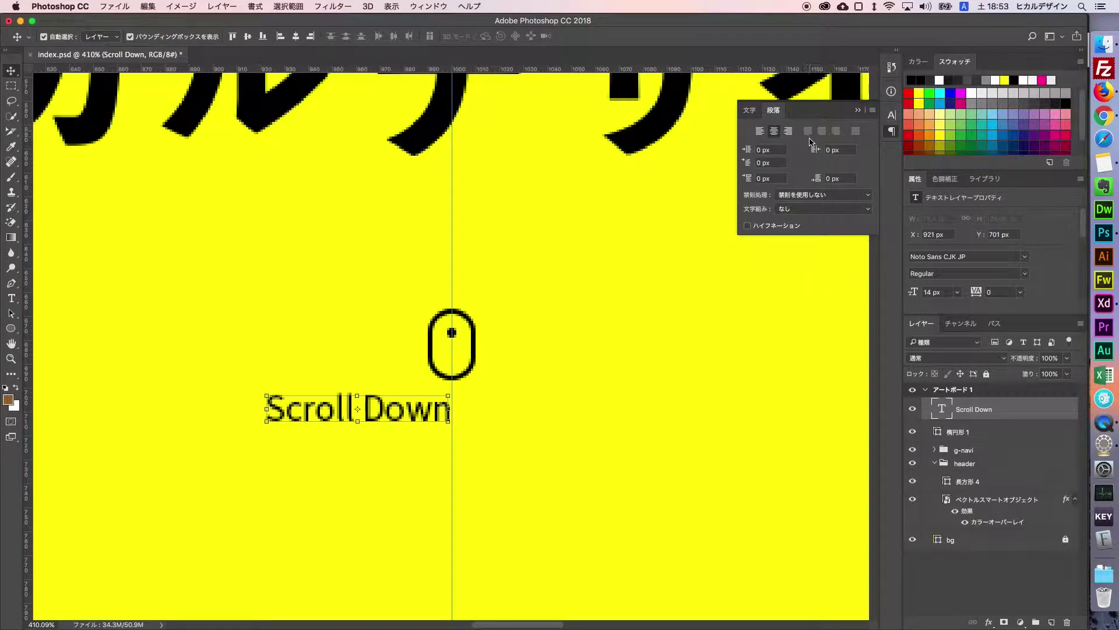
pyautogui.click(749, 110)
# Centre the Scroll Down text beneath the mouse icon with a small gap between them, and deselect it.
pyautogui.click(377, 410)
pyautogui.moveTo(378, 409); pyautogui.dragTo(472, 414)
pyautogui.press('Up')
pyautogui.press('Up')
pyautogui.press('Up')
pyautogui.press('Up')
pyautogui.press('Up')
pyautogui.press('Up')
pyautogui.press('Up')
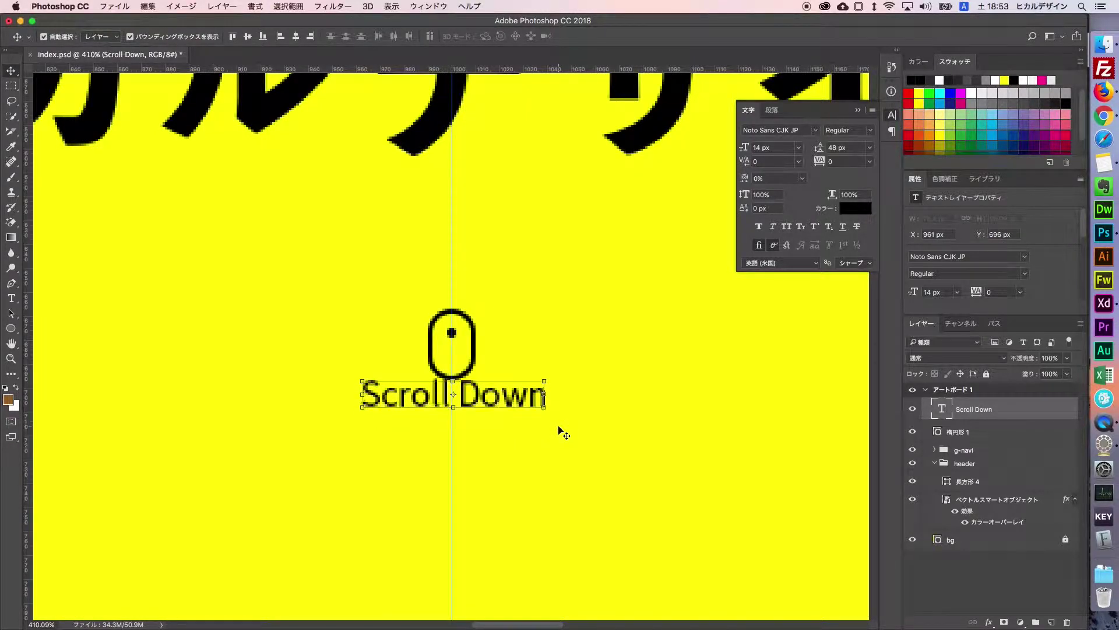
pyautogui.press('Down')
pyautogui.press('Down')
pyautogui.press('Down')
pyautogui.press('Down')
pyautogui.press('Down')
pyautogui.press('Down')
pyautogui.press('Down')
pyautogui.press('Down')
pyautogui.press('Down')
pyautogui.click(497, 398)
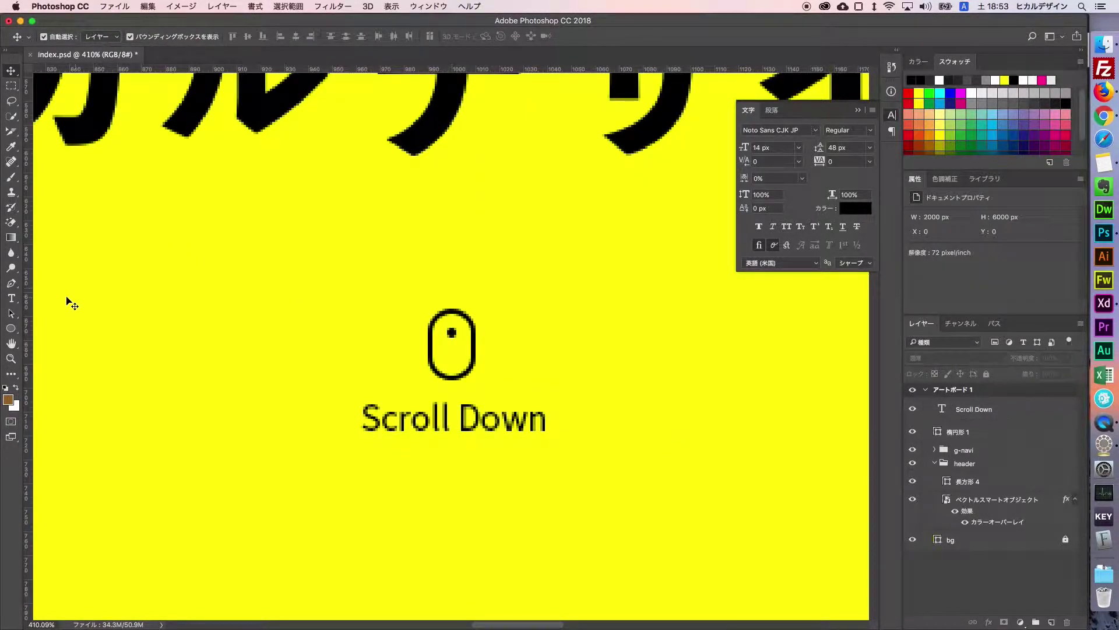
# Shift the mouse icon and Scroll Down text together slightly down towards the navigation bar and deselect them.
pyautogui.doubleClick(11, 358)
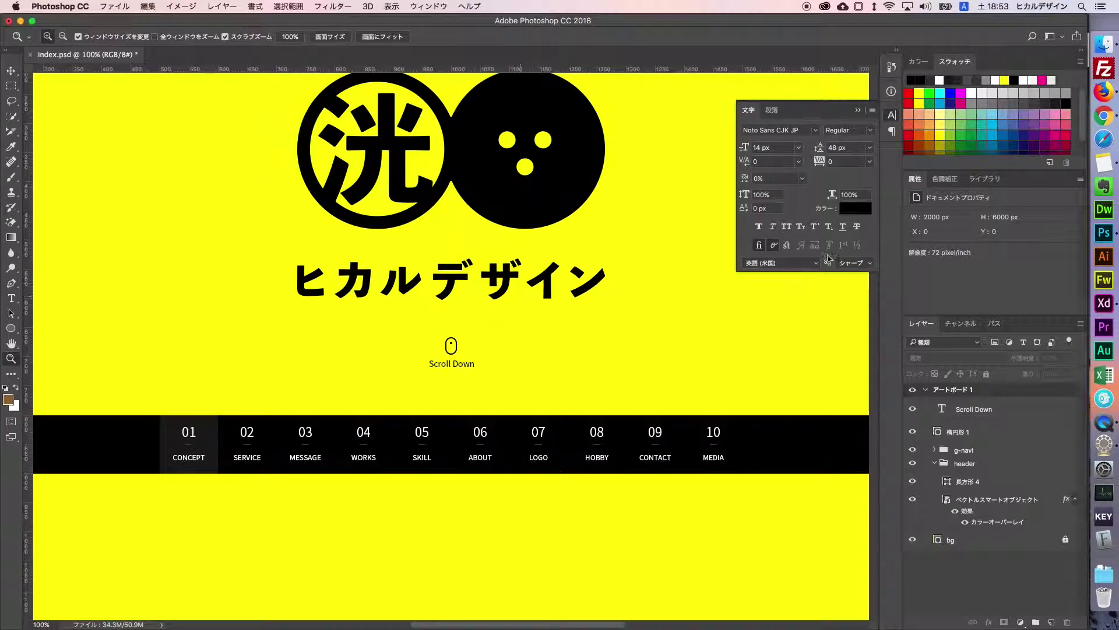
pyautogui.click(857, 110)
pyautogui.click(714, 257)
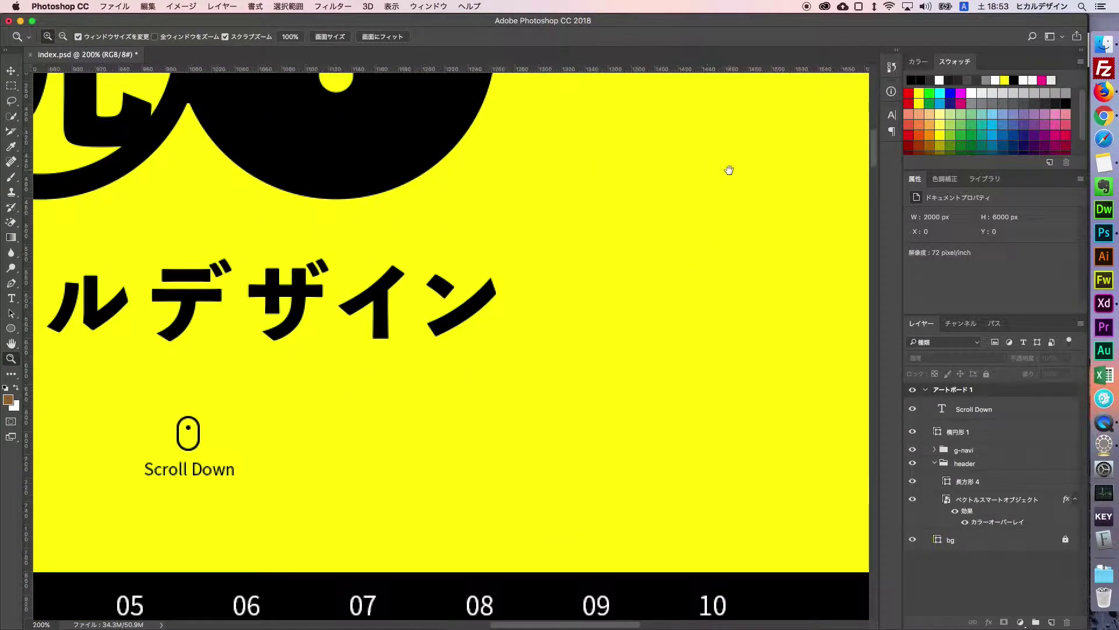
pyautogui.doubleClick(12, 359)
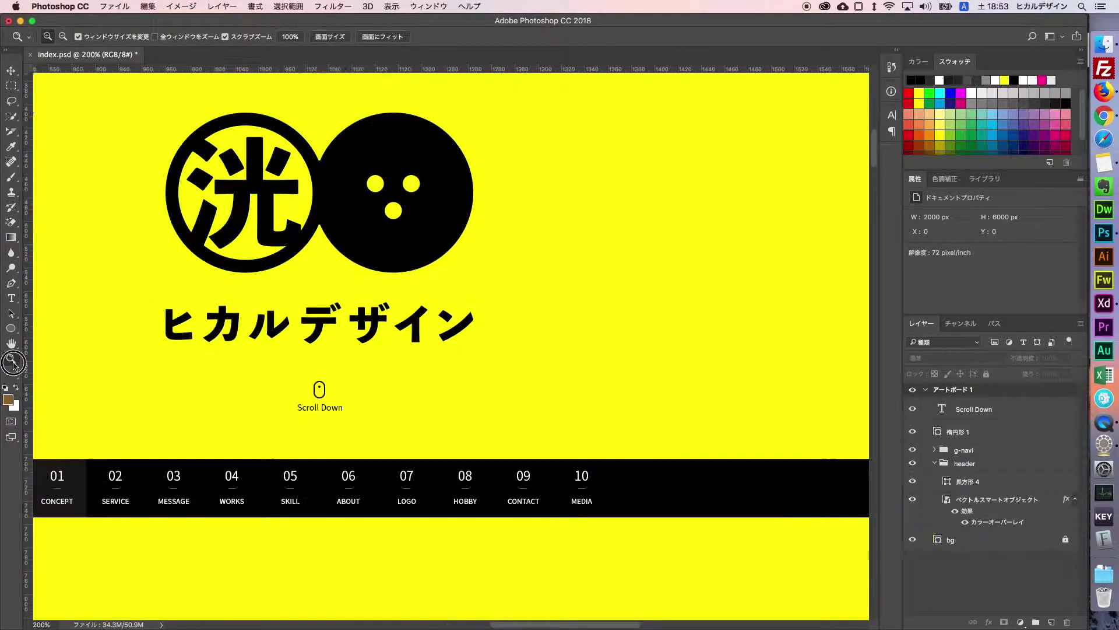
pyautogui.click(11, 70)
pyautogui.click(671, 366)
pyautogui.moveTo(670, 366); pyautogui.dragTo(700, 352)
pyautogui.moveTo(480, 497); pyautogui.dragTo(434, 458)
pyautogui.press('Down')
pyautogui.press('Down')
pyautogui.press('Down')
pyautogui.press('Down')
pyautogui.press('Down')
pyautogui.press('Down')
pyautogui.press('Down')
pyautogui.press('Down')
pyautogui.press('Down')
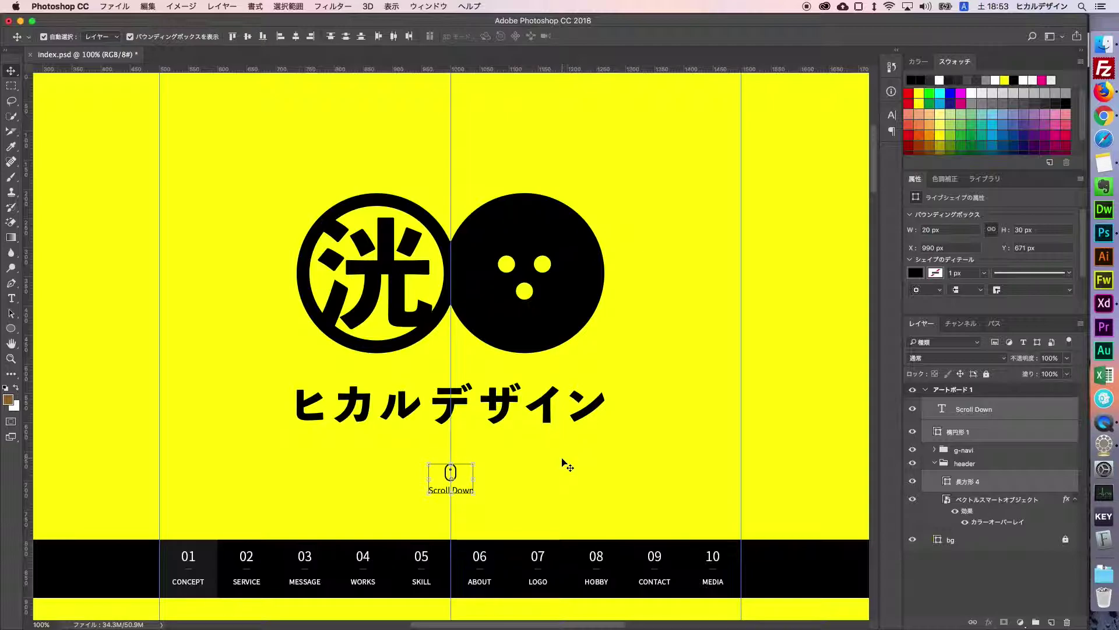
pyautogui.click(565, 464)
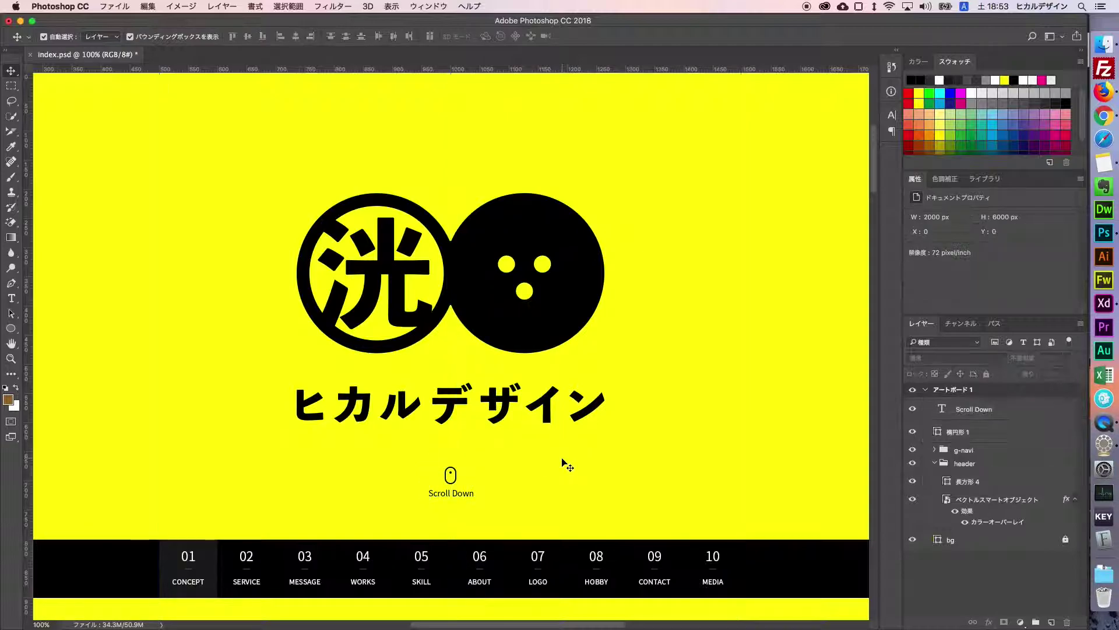
# Make the Scroll Down text faux italic, set its size to 12 px and deselect it.
pyautogui.click(466, 492)
pyautogui.click(891, 115)
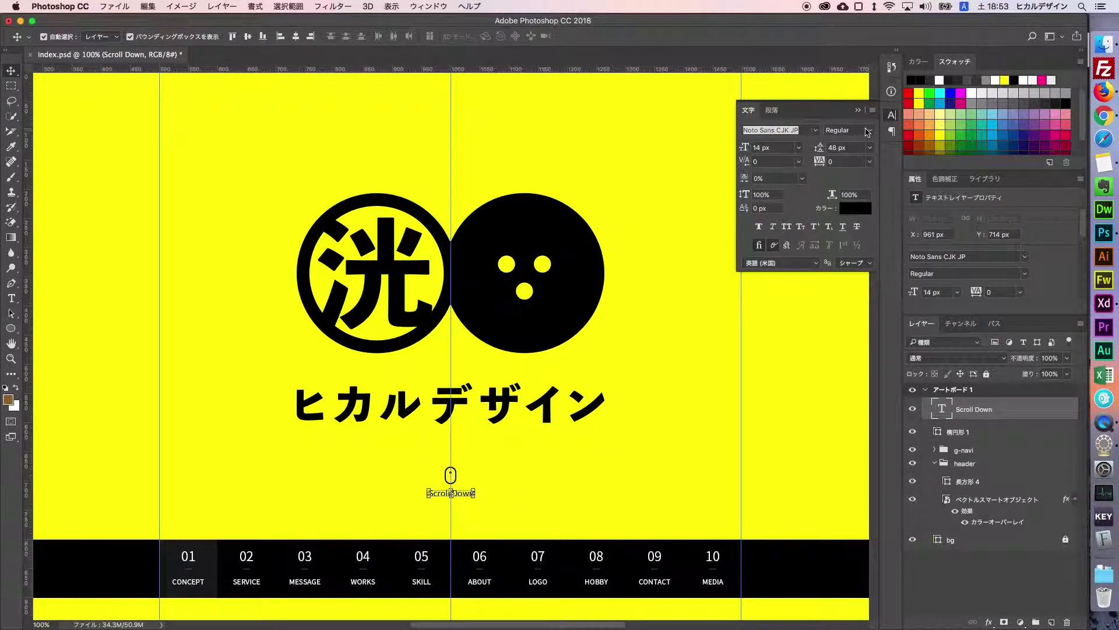
pyautogui.click(773, 227)
pyautogui.click(651, 447)
pyautogui.click(473, 499)
pyautogui.click(780, 150)
pyautogui.write('12')
pyautogui.press('Return')
pyautogui.click(709, 352)
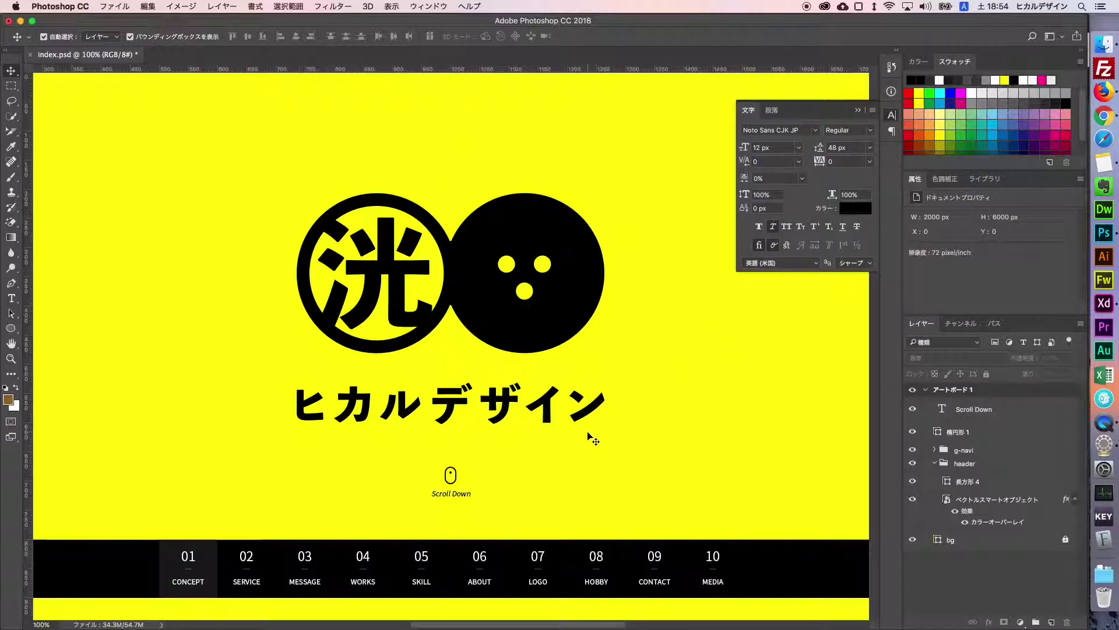
# Fine-tune the Scroll Down text's position beneath the mouse icon and close the character settings.
pyautogui.click(467, 496)
pyautogui.press('Up')
pyautogui.press('Up')
pyautogui.press('Up')
pyautogui.press('Up')
pyautogui.press('Up')
pyautogui.press('Up')
pyautogui.press('Up')
pyautogui.press('Up')
pyautogui.press('Up')
pyautogui.press('Up')
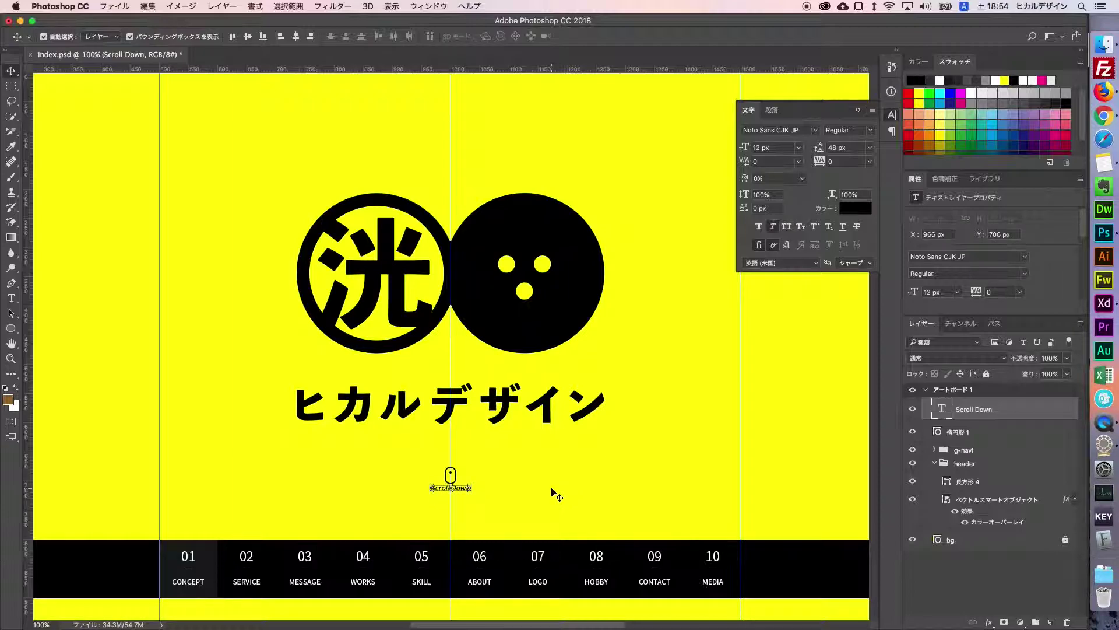
pyautogui.click(557, 496)
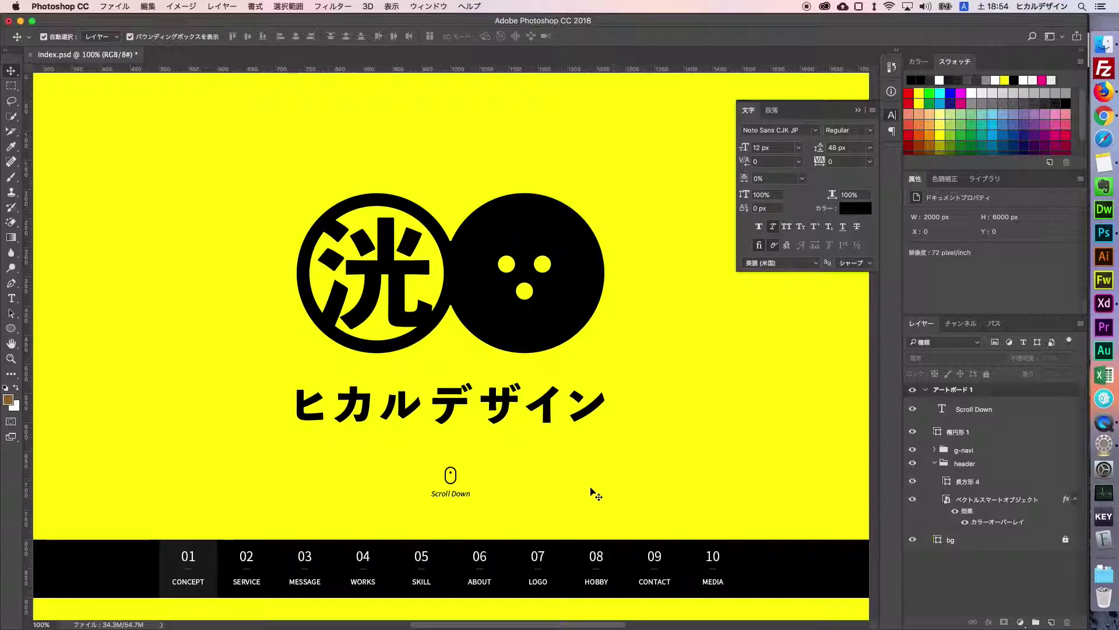
pyautogui.click(857, 112)
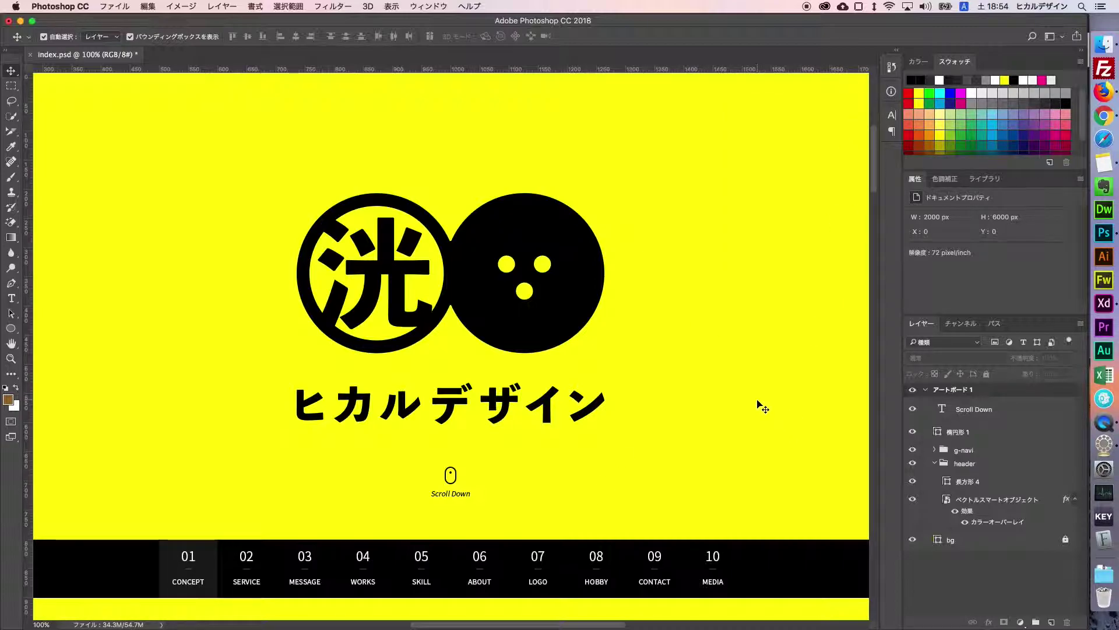
# Move the ellipse and Scroll Down layers into the header group, collapse the group and deselect everything.
pyautogui.moveTo(699, 371); pyautogui.dragTo(699, 393)
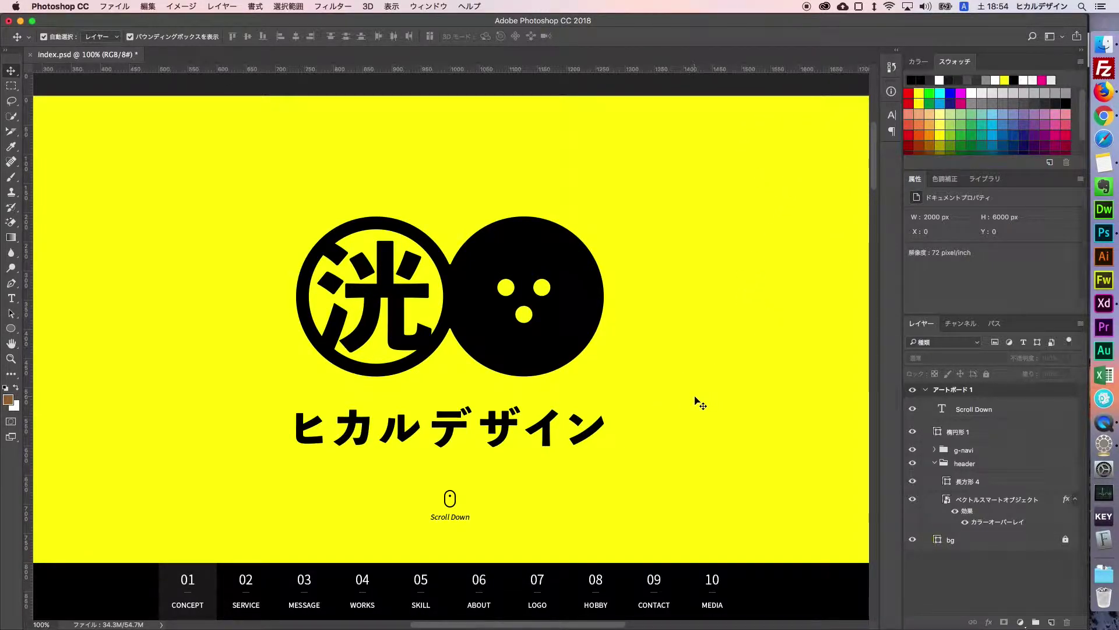
pyautogui.click(968, 432)
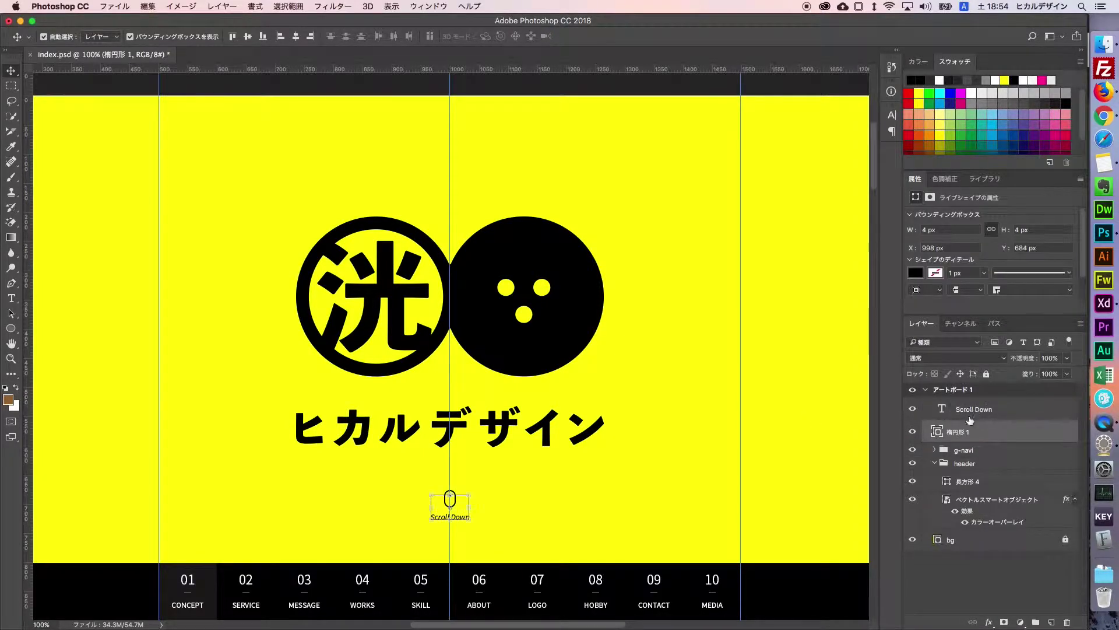
pyautogui.keyDown('shift'); pyautogui.click(970, 411); pyautogui.keyUp('shift')
pyautogui.moveTo(967, 434); pyautogui.dragTo(965, 466)
pyautogui.click(936, 418)
pyautogui.click(815, 408)
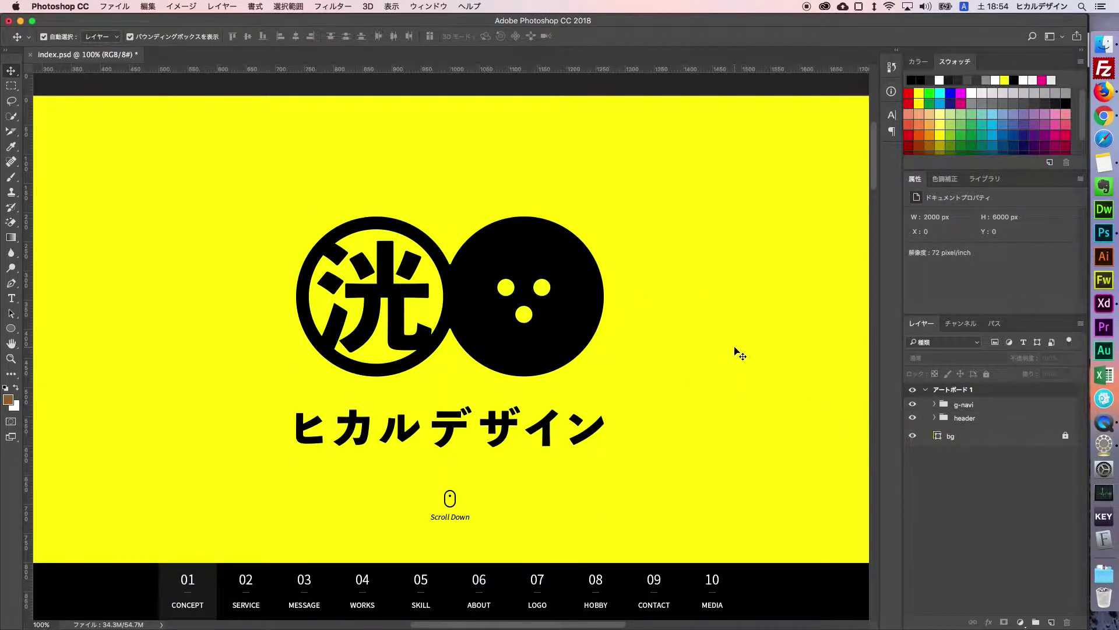
# Save the document and bring the whole top-page layout into view.
pyautogui.moveTo(733, 346); pyautogui.dragTo(736, 347)
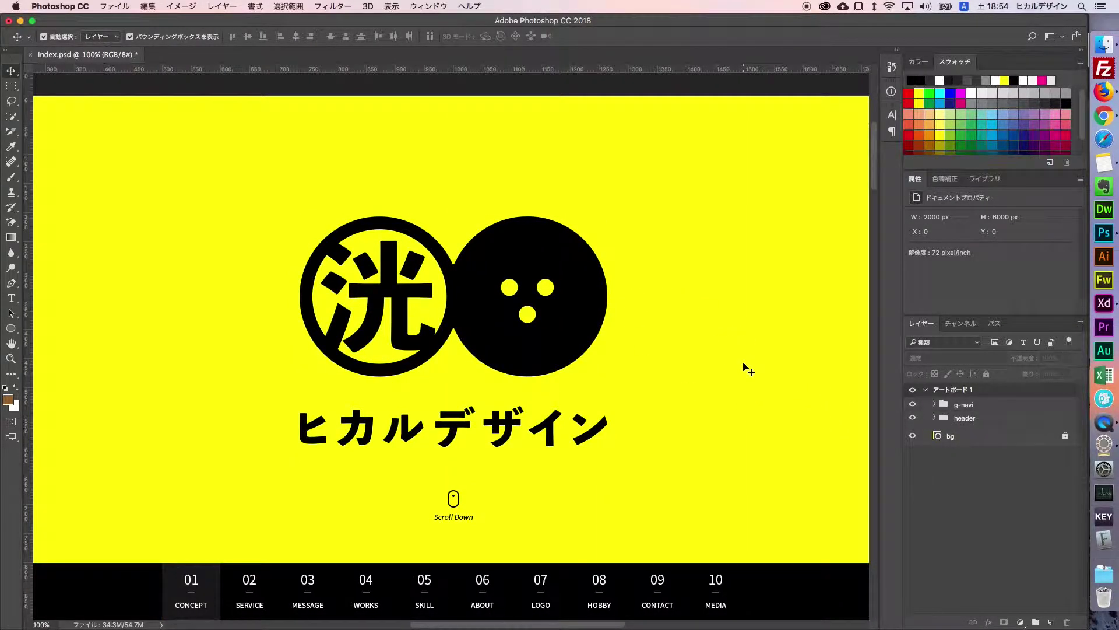
pyautogui.press('super+s')
pyautogui.scroll(-2, 761, 277)
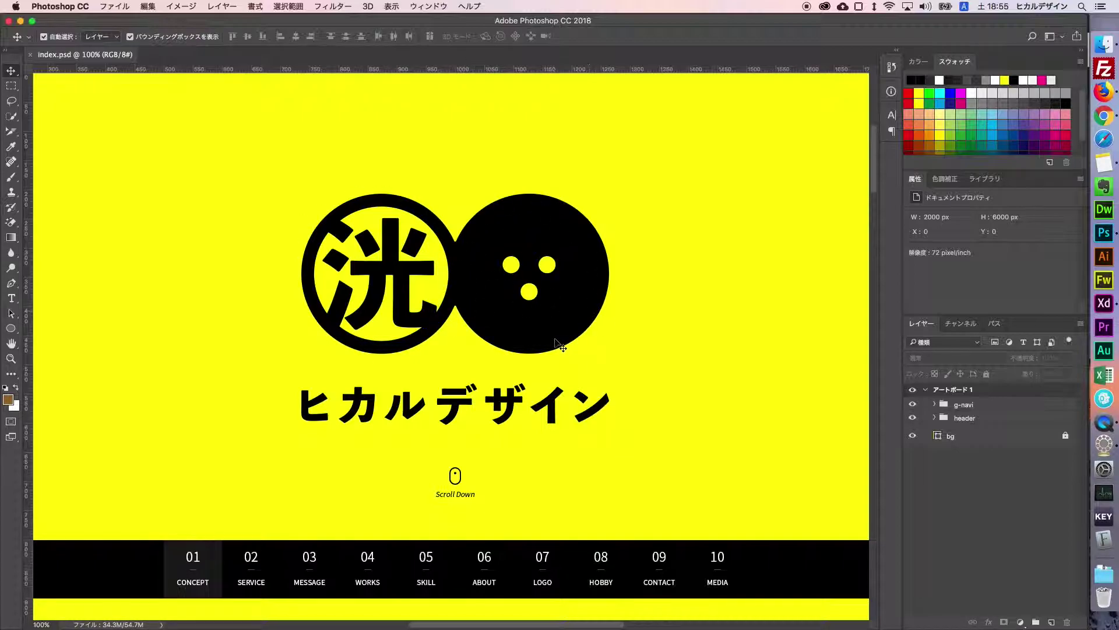
# Switch to the Notes app and review the portfolio design note from beginning to end.
pyautogui.click(1103, 162)
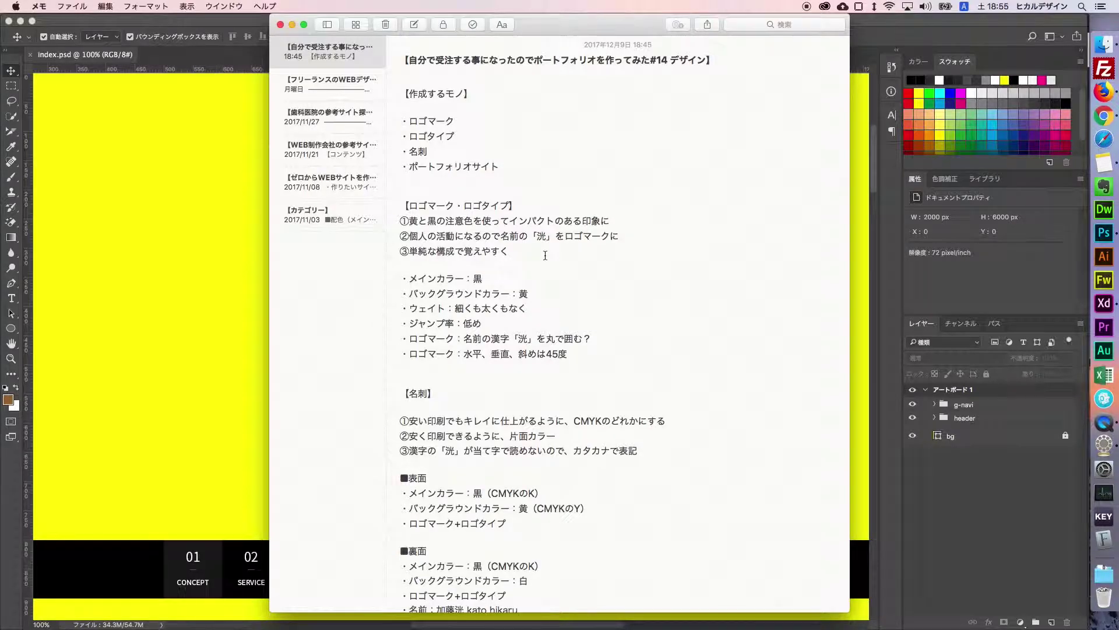
pyautogui.scroll(-20, 545, 256)
pyautogui.scroll(-15, 619, 302)
pyautogui.scroll(-5, 619, 302)
pyautogui.scroll(12, 619, 301)
pyautogui.scroll(10, 619, 301)
pyautogui.scroll(15, 619, 301)
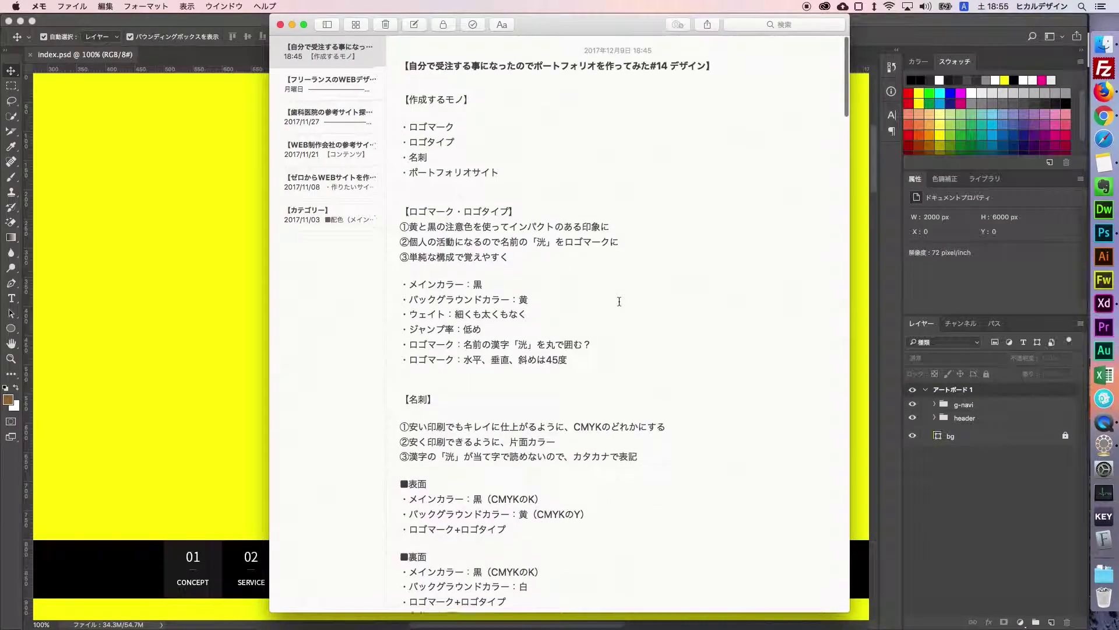
# Copy the 【作成するモノ】 heading and paste it on a new line beneath the note's title.
pyautogui.moveTo(477, 93); pyautogui.dragTo(401, 93)
pyautogui.press('super+c')
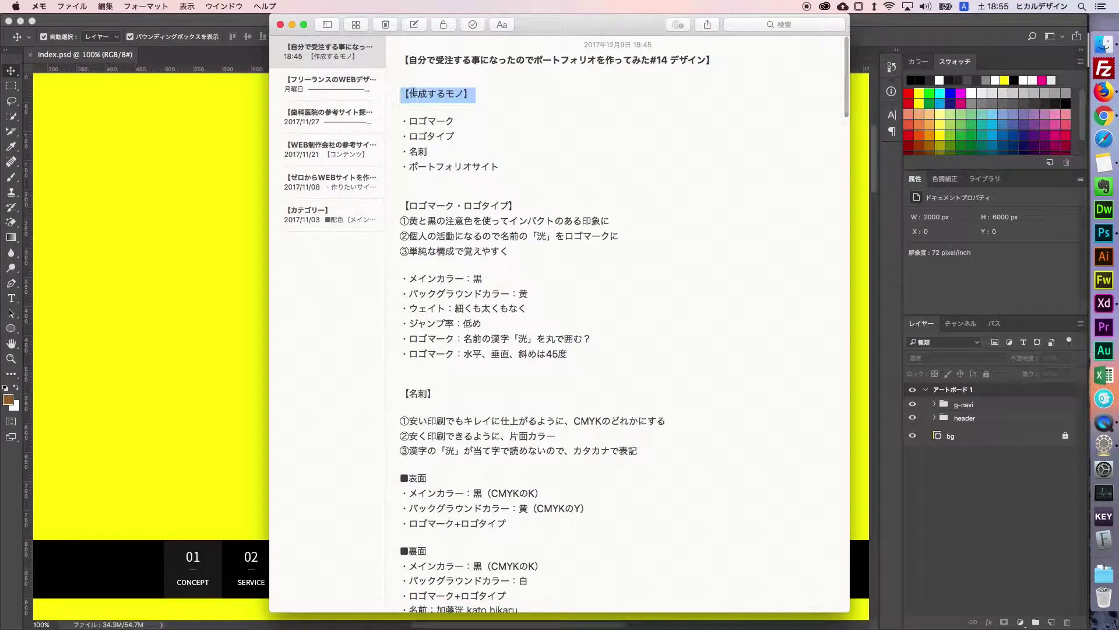
pyautogui.click(713, 59)
pyautogui.press('Return')
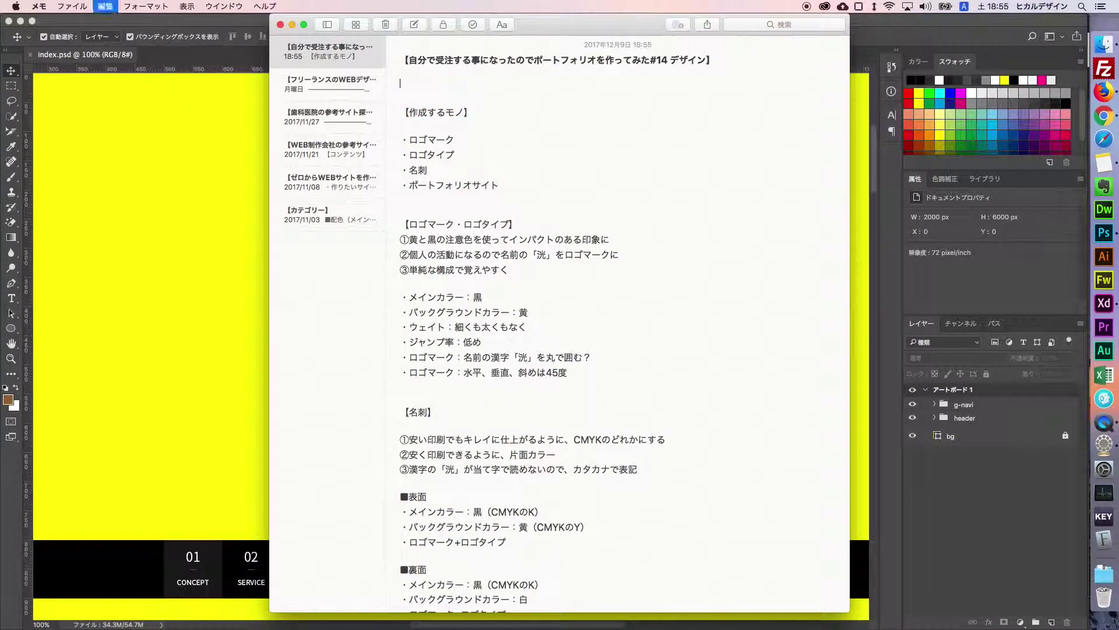
pyautogui.press('super+v')
pyautogui.press('Return')
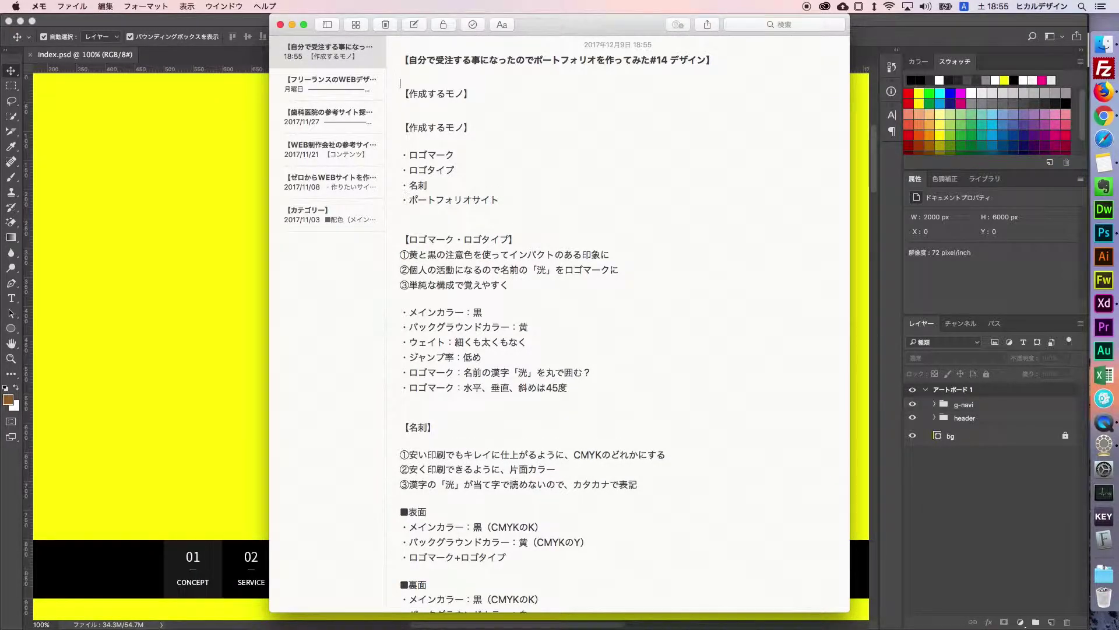
# Rename the pasted heading 【デザインテーマ】 and start a new line below it.
pyautogui.hotkey('shift', 'Right')
pyautogui.hotkey('shift', 'Right')
pyautogui.hotkey('shift', 'Right')
pyautogui.hotkey('shift', 'Right')
pyautogui.hotkey('shift', 'Right')
pyautogui.write('dezain')
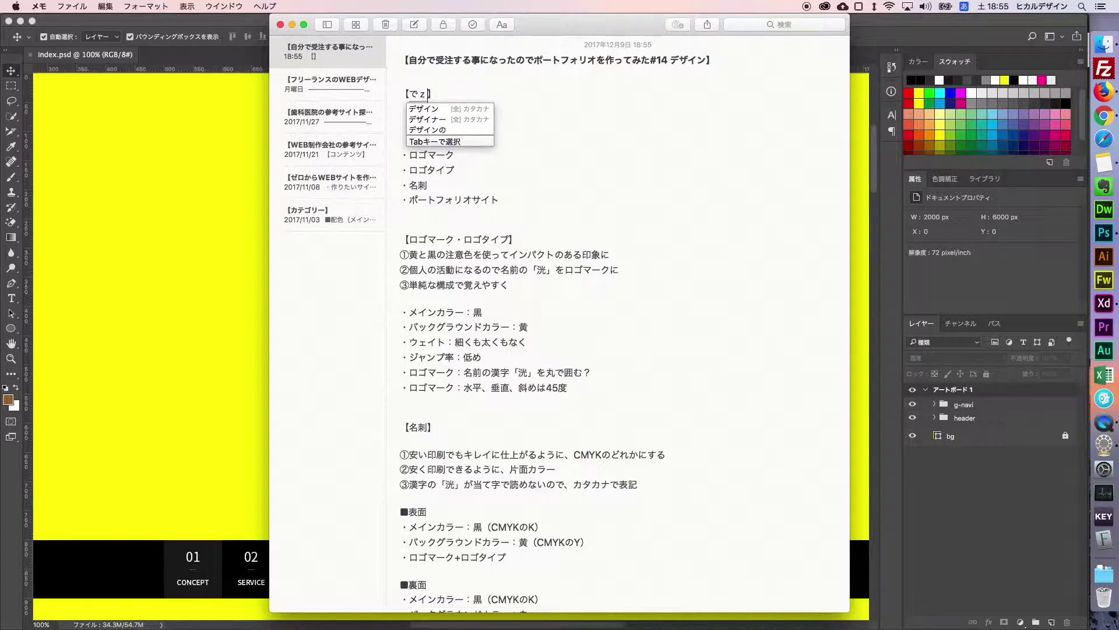
pyautogui.press('Return')
pyautogui.write('te-ma')
pyautogui.press('Return')
pyautogui.press('Right')
pyautogui.press('Return')
# Add the bullet ・円 as the first item under the 【デザインテーマ】 heading.
pyautogui.write('・')
pyautogui.write('maru')
pyautogui.press('space')
pyautogui.press('Return')
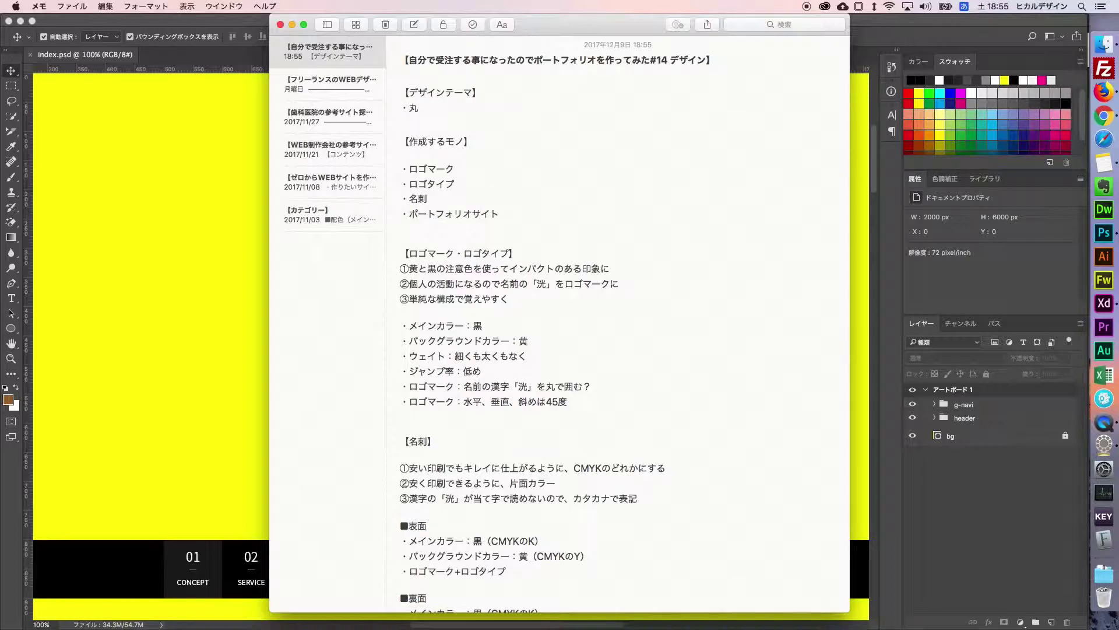
pyautogui.write('en')
pyautogui.press('space')
pyautogui.press('Return')
pyautogui.press('Return')
# Add ・2つの円 as the second bullet of the design theme list.
pyautogui.write('・')
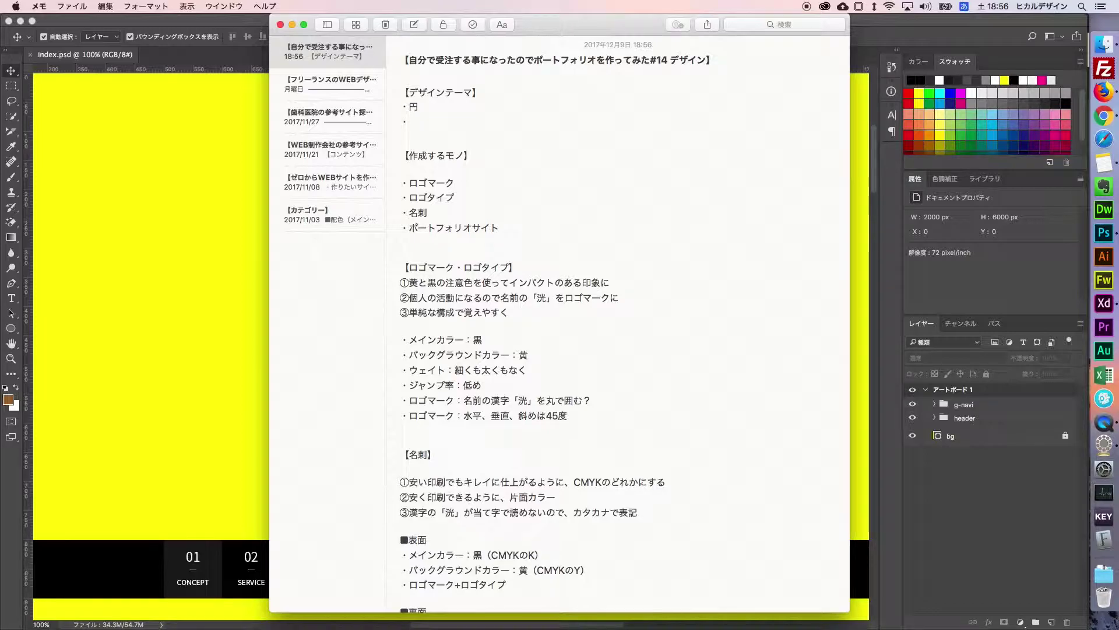
pyautogui.write('fut')
pyautogui.write('oenn')
pyautogui.press('space')
pyautogui.press('Return')
pyautogui.press('Return')
# Add ・黒、黄 as the third design theme bullet, moving the note window aside to uncover the logo.
pyautogui.write('・')
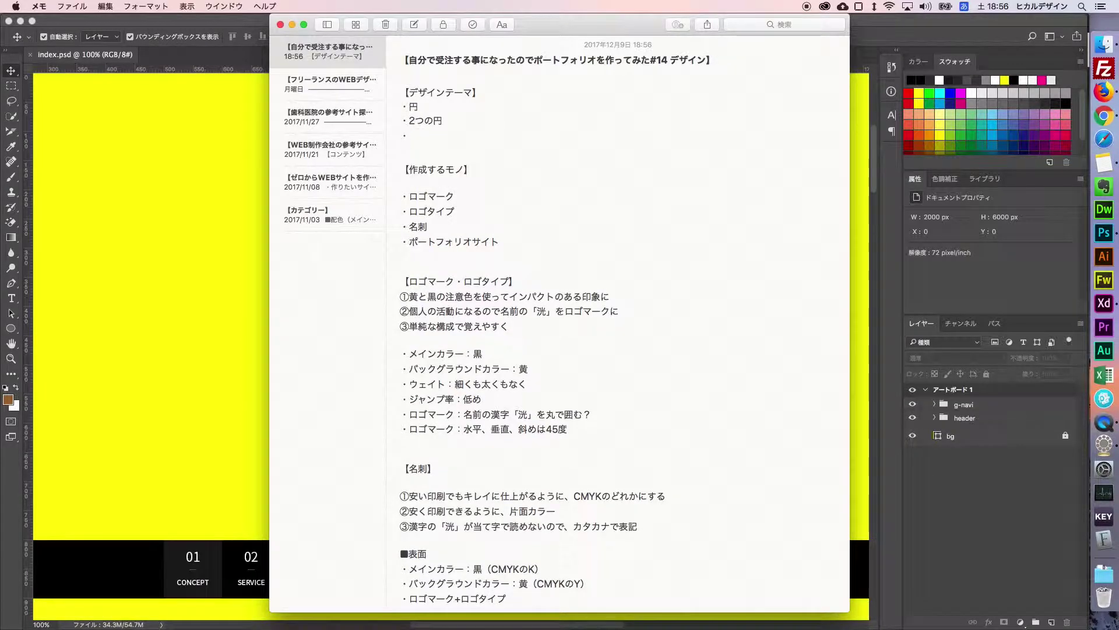
pyautogui.moveTo(615, 24); pyautogui.dragTo(735, 28)
pyautogui.write('黒m,')
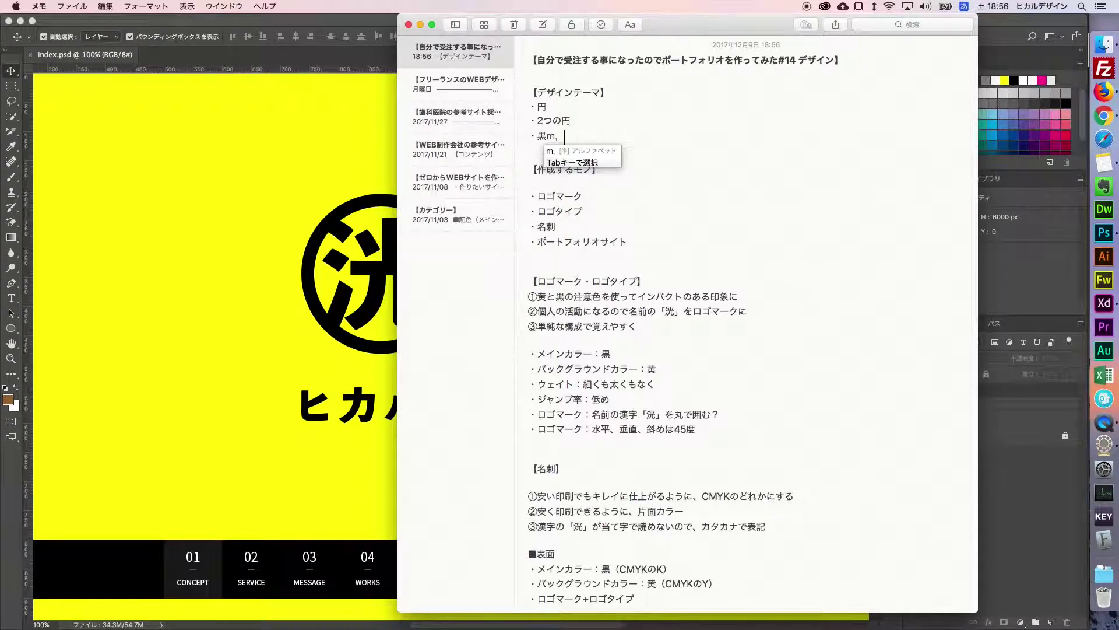
pyautogui.write('、黄色')
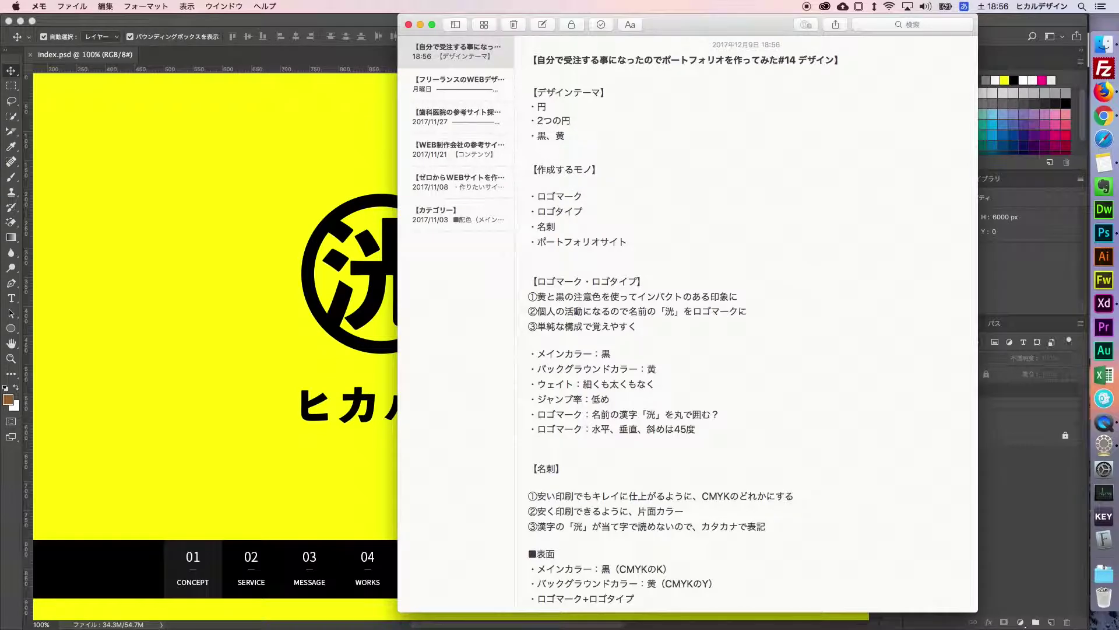
# Start a fourth design theme bullet reading ・01、02.
pyautogui.press('Return')
pyautogui.write('・')
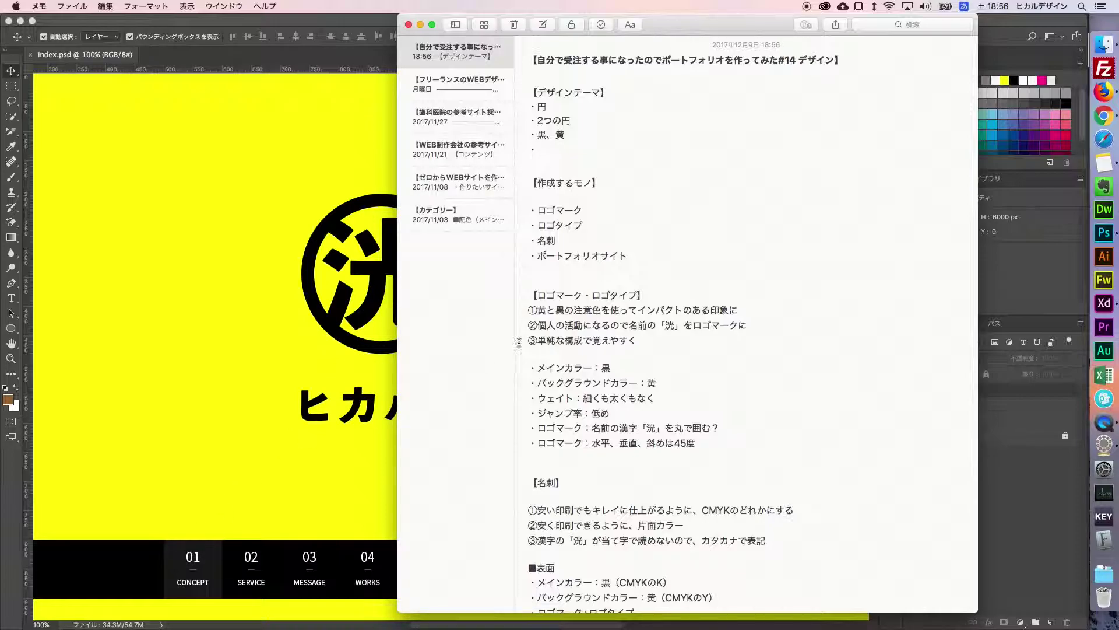
pyautogui.write('01、')
pyautogui.write('02')
pyautogui.write('///')
pyautogui.press('space')
pyautogui.press('space')
pyautogui.press('space')
pyautogui.press('space')
pyautogui.press('Down')
pyautogui.press('Down')
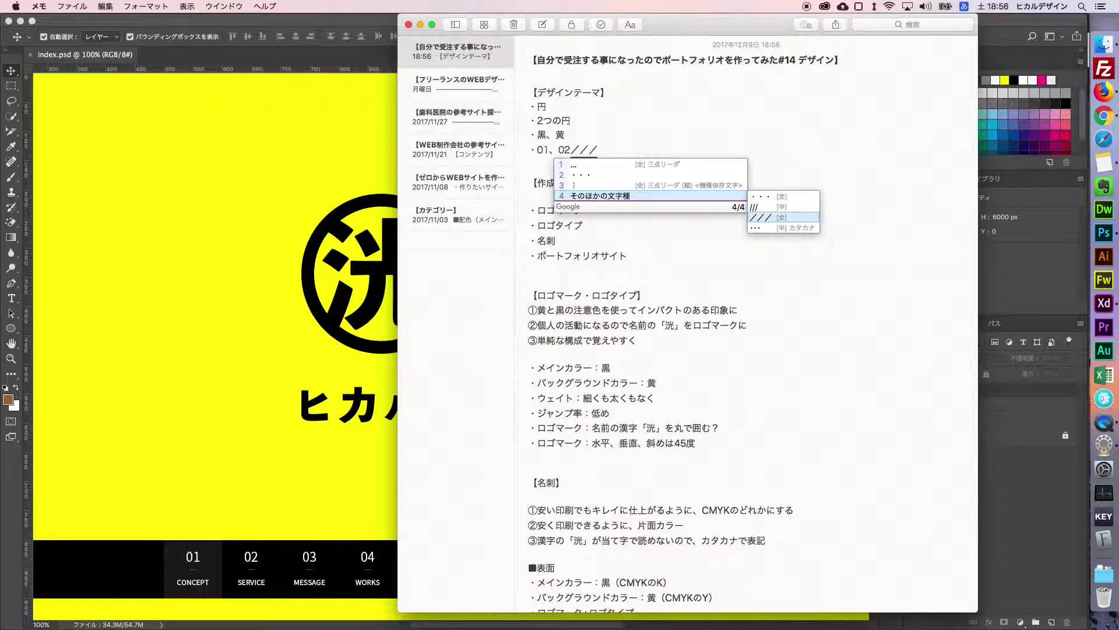
pyautogui.press('Down')
pyautogui.press('Down')
pyautogui.press('Down')
pyautogui.press('Down')
pyautogui.press('Down')
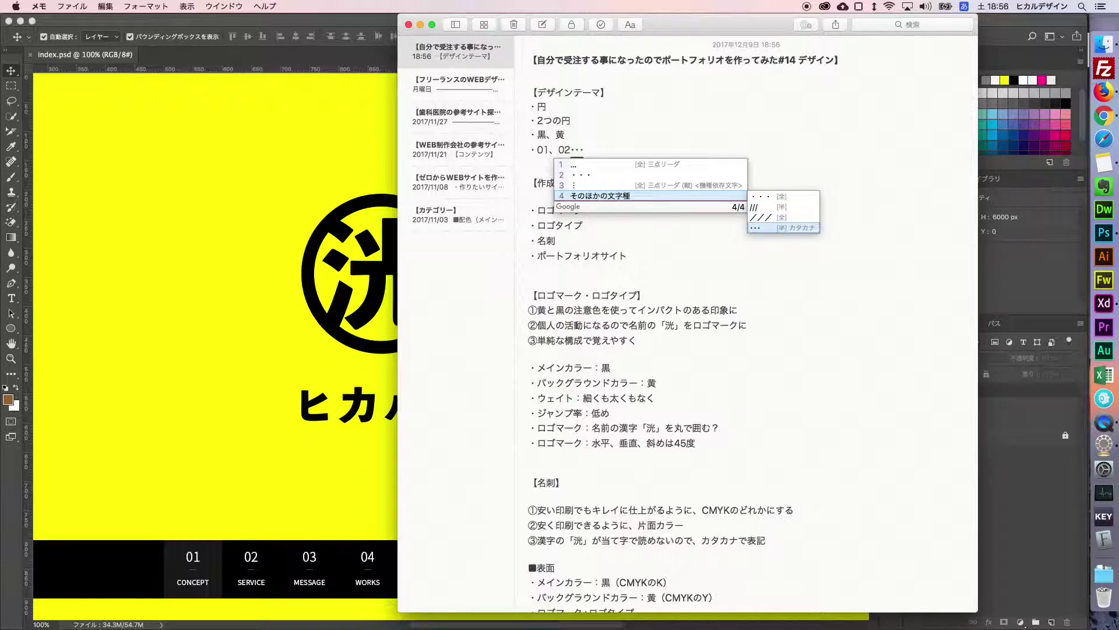
pyautogui.press('Up')
pyautogui.press('Up')
pyautogui.press('Up')
pyautogui.press('Left')
pyautogui.press('Down')
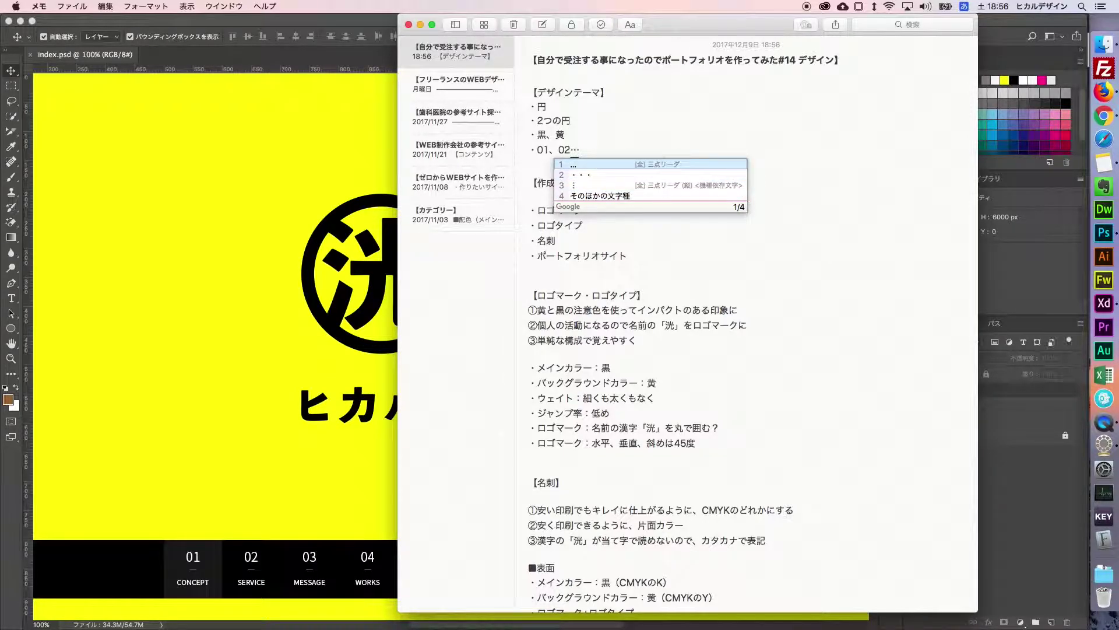
pyautogui.press('Up')
pyautogui.press('Right')
pyautogui.press('Return')
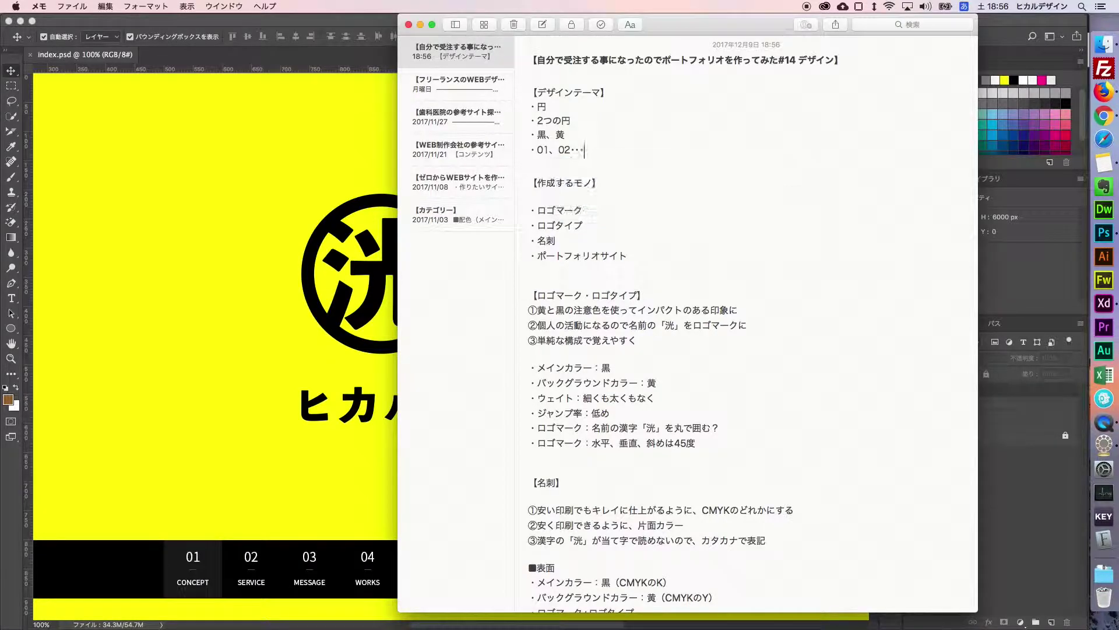
pyautogui.press('BackSpace')
pyautogui.press('BackSpace')
pyautogui.press('BackSpace')
# Continue the 01、02 bullet with 、 and 数字, and switch back to Photoshop.
pyautogui.write('、')
pyautogui.press('Return')
pyautogui.write('suuji')
pyautogui.press('space')
pyautogui.click(373, 19)
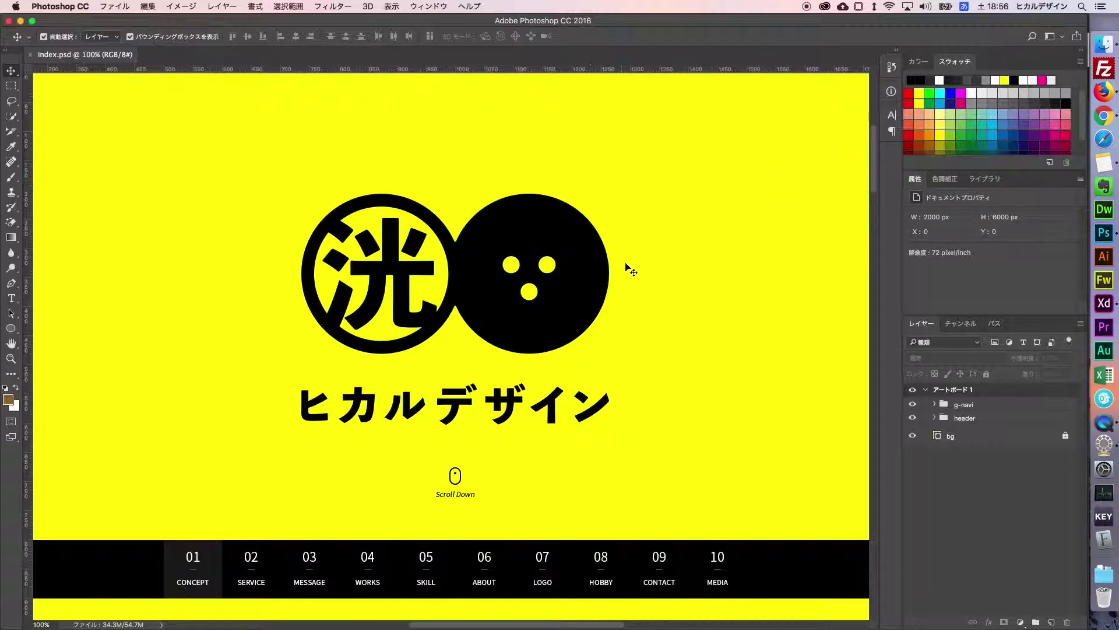
# Create a new layer group above g-navi and name it concept.
pyautogui.scroll(-10, 670, 283)
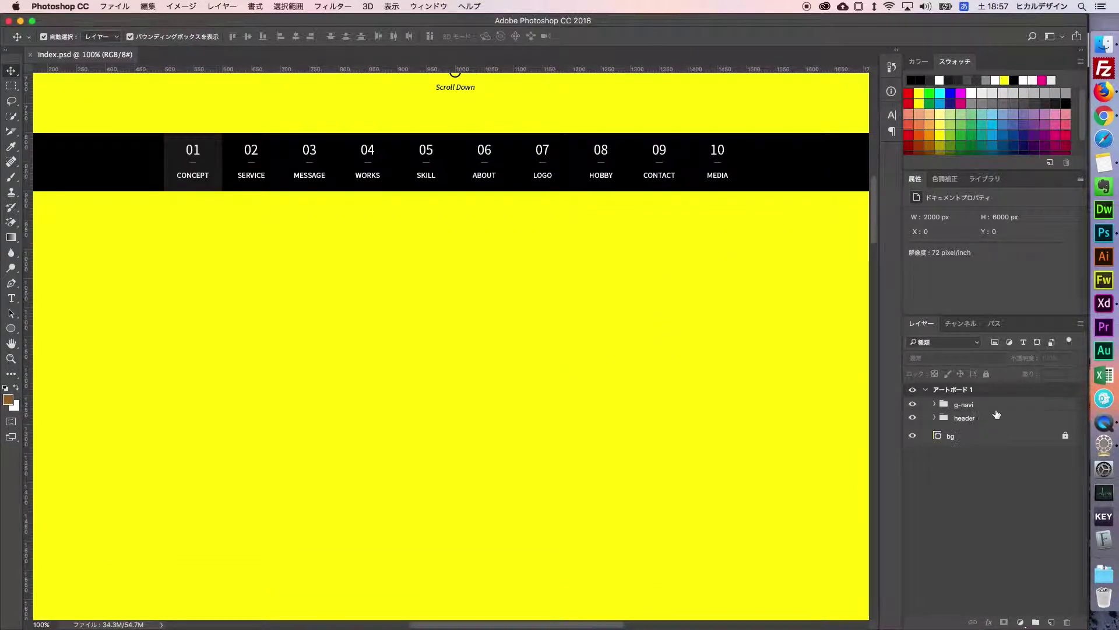
pyautogui.click(1036, 623)
pyautogui.moveTo(961, 402); pyautogui.dragTo(962, 403)
pyautogui.doubleClick(968, 404)
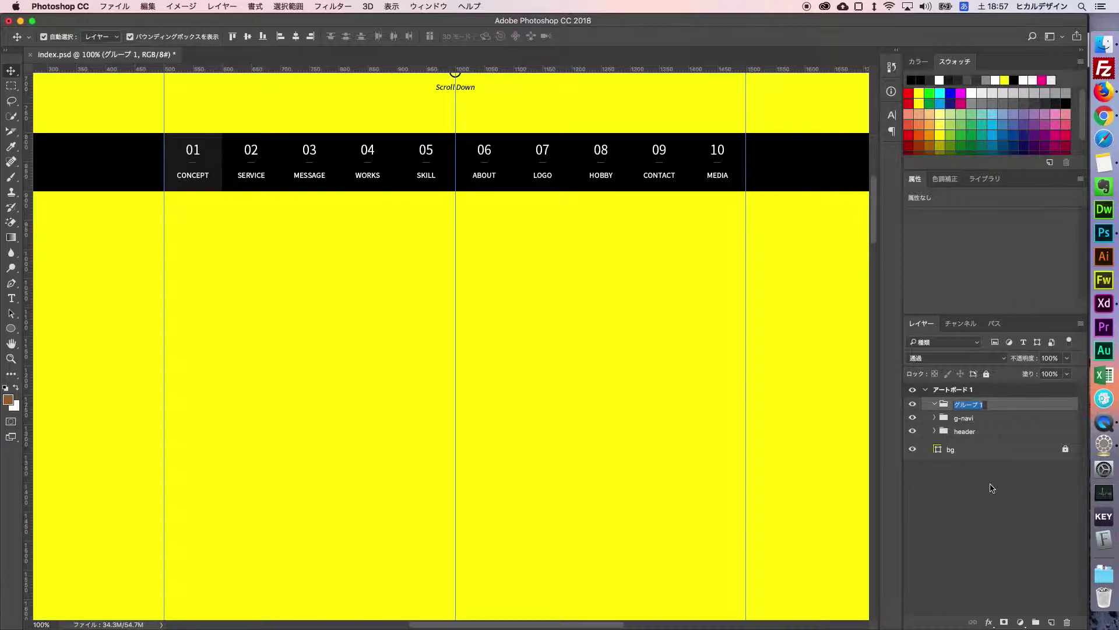
pyautogui.write('CONCEPT')
pyautogui.press('space')
pyautogui.press('space')
pyautogui.press('space')
pyautogui.press('Return')
pyautogui.press('Return')
# Draw a white rectangle 2000 px wide and about 618 px high below the navigation bar and move it flush against the bar.
pyautogui.hscroll(-10, 473, 295)
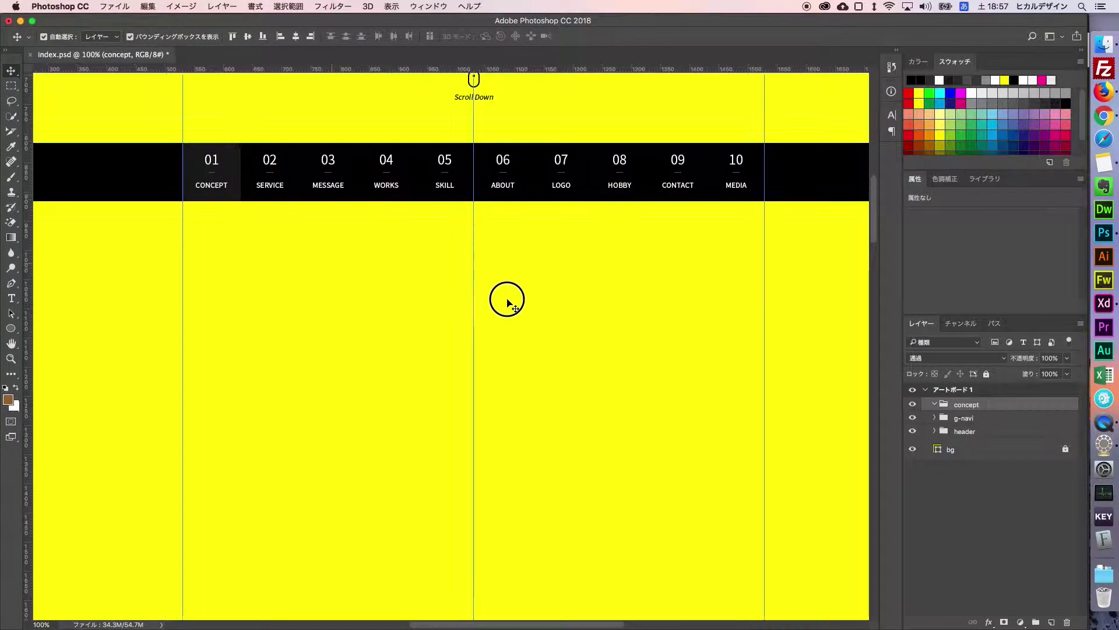
pyautogui.moveTo(11, 328); pyautogui.dragTo(58, 328)
pyautogui.moveTo(147, 174); pyautogui.dragTo(717, 534)
pyautogui.click(915, 253)
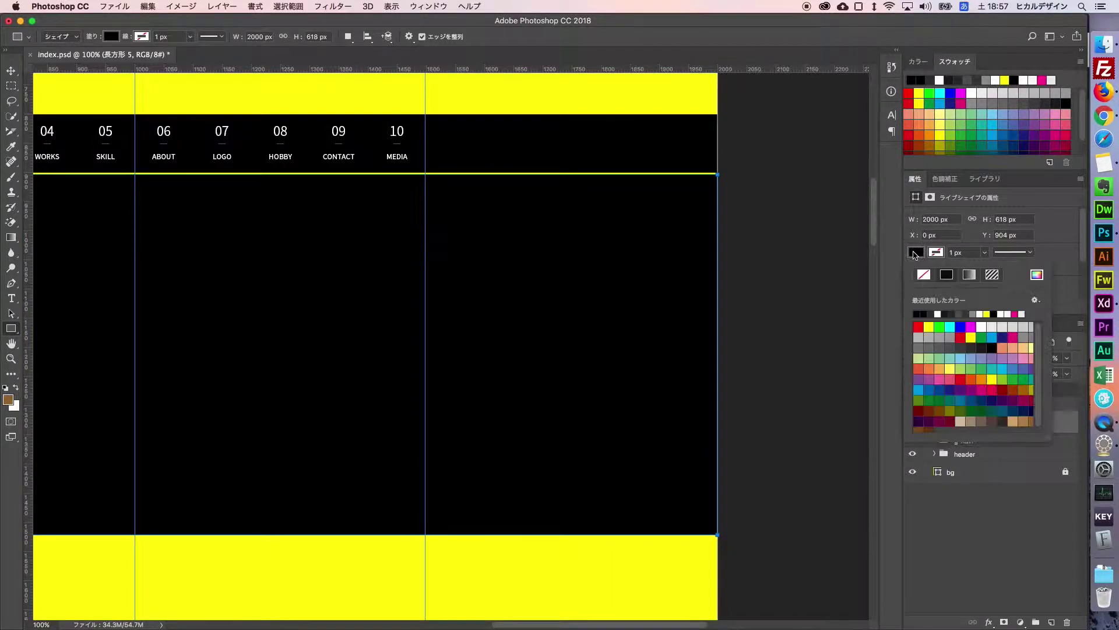
pyautogui.click(937, 314)
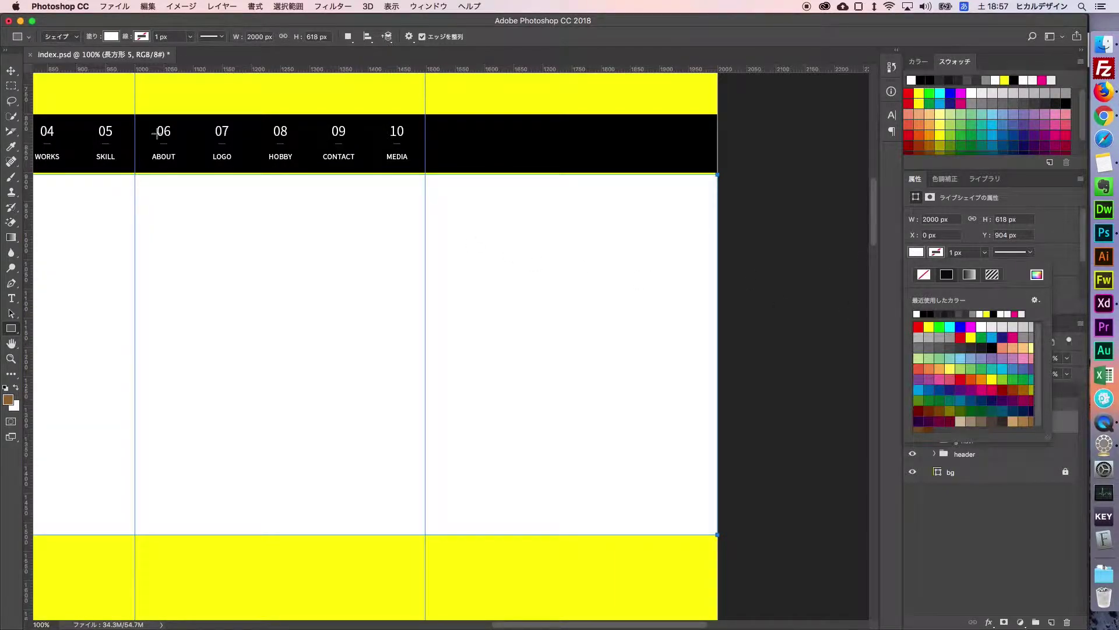
pyautogui.press('v')
pyautogui.moveTo(194, 285); pyautogui.dragTo(544, 369)
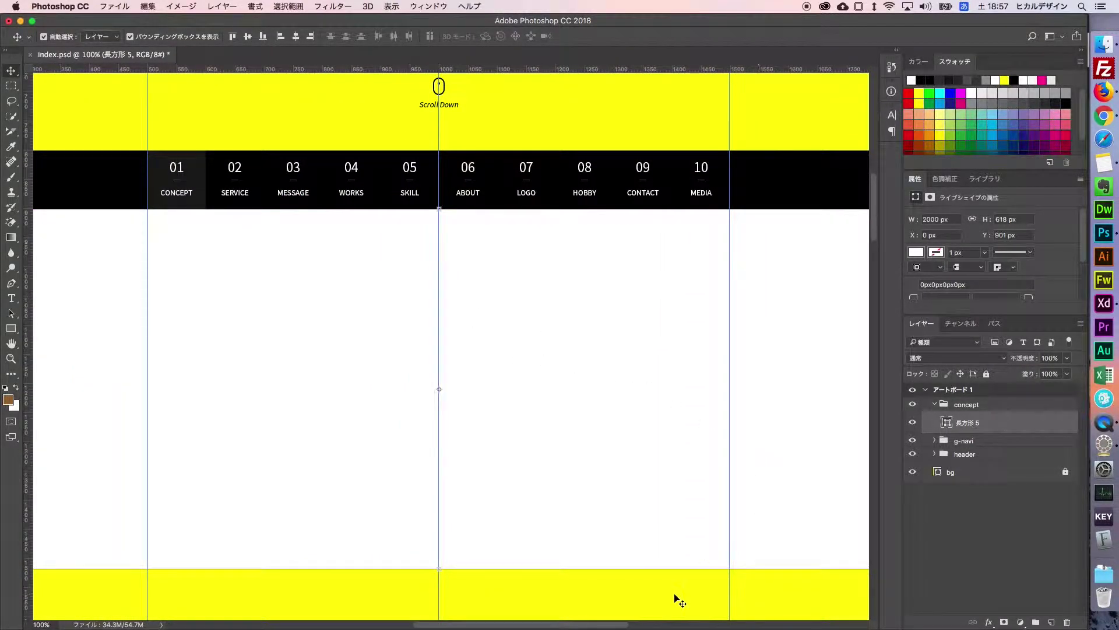
# Stretch the white rectangle downward to a height of about 892 px and lock its layer.
pyautogui.moveTo(586, 514); pyautogui.dragTo(589, 367)
pyautogui.hotkey('ctrl', 't')
pyautogui.moveTo(445, 405); pyautogui.dragTo(557, 513)
pyautogui.press('Return')
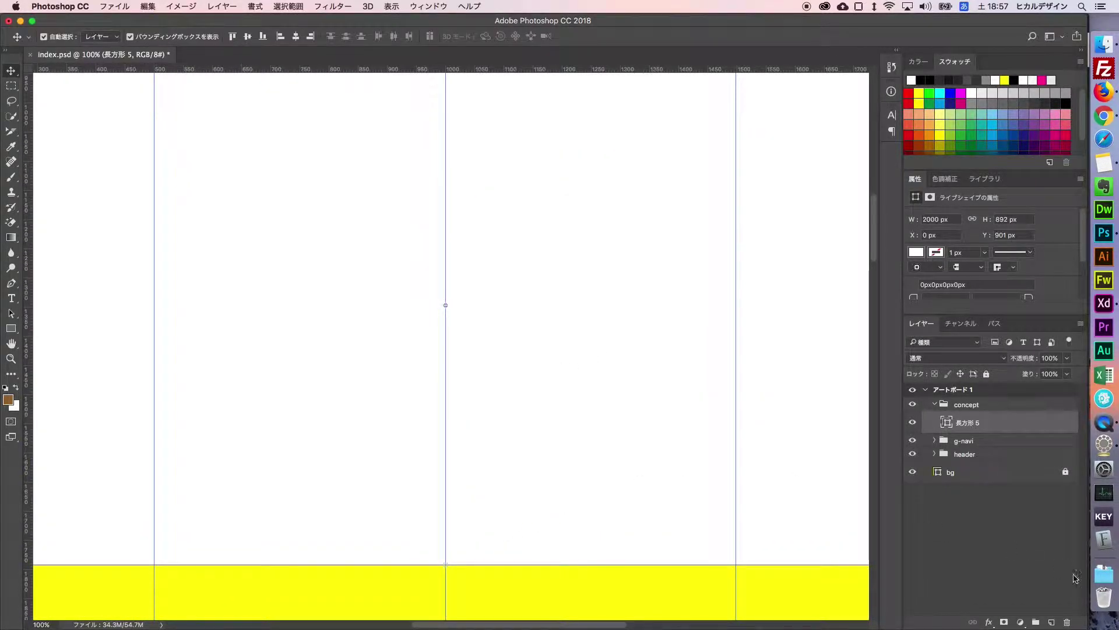
pyautogui.click(986, 373)
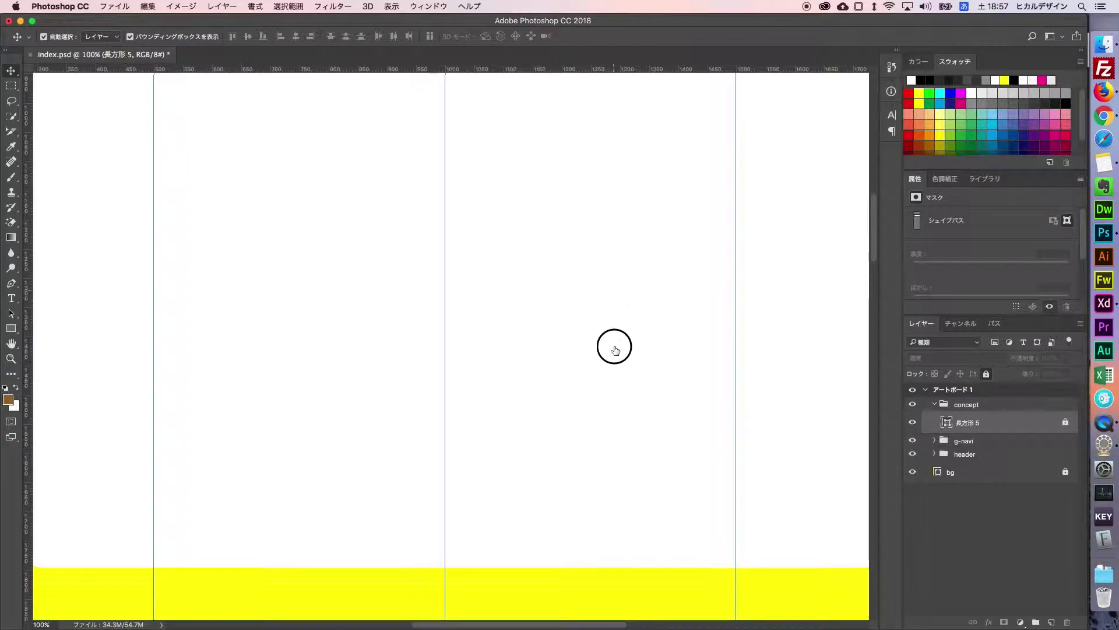
# Duplicate the 01 CONCEPT text from the navigation bar into the concept group.
pyautogui.moveTo(612, 320); pyautogui.dragTo(626, 449)
pyautogui.scroll(10, 670, 478)
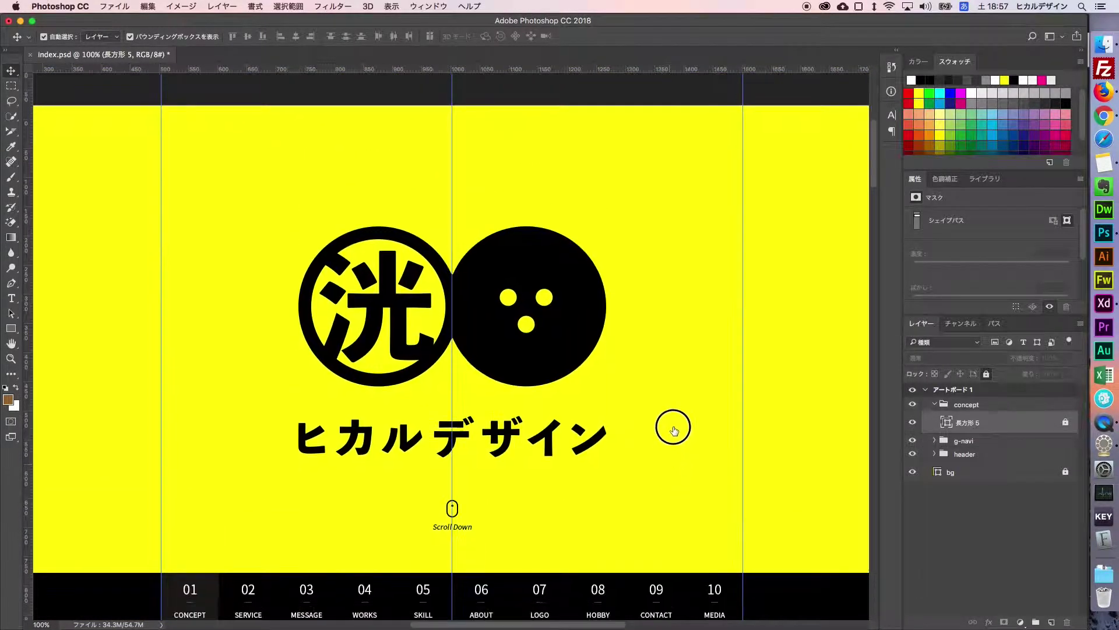
pyautogui.scroll(1, 674, 419)
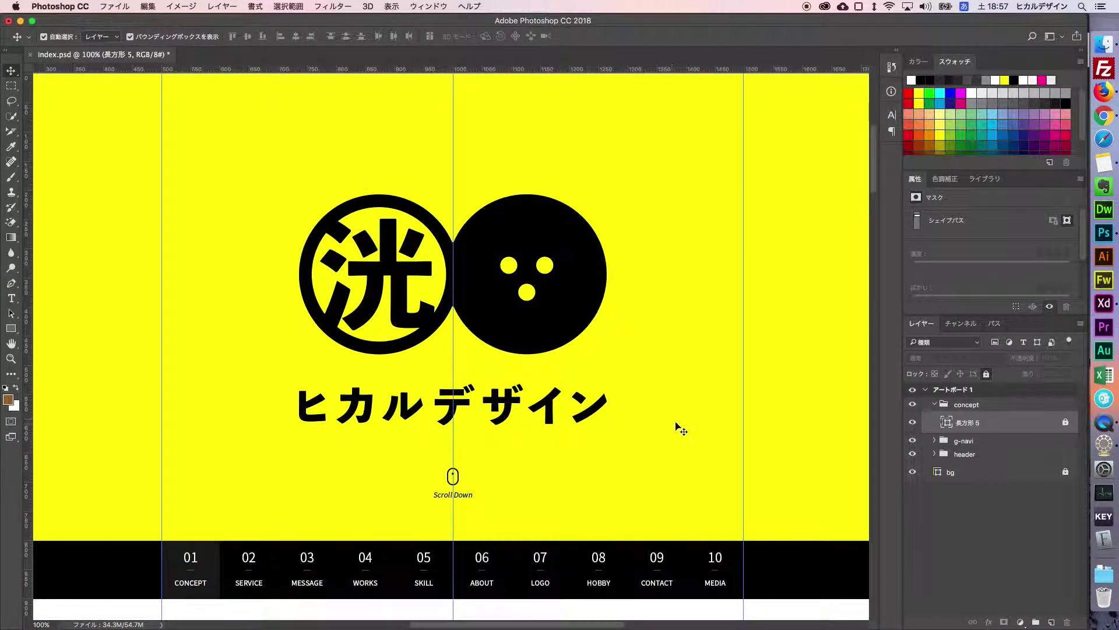
pyautogui.scroll(-5, 690, 433)
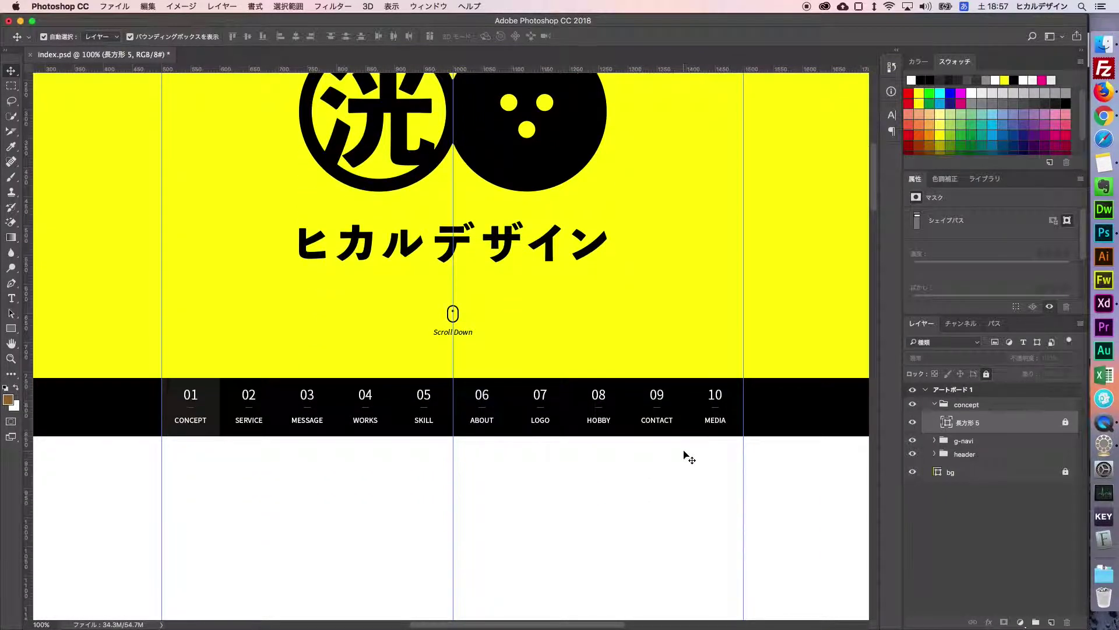
pyautogui.scroll(-3, 676, 457)
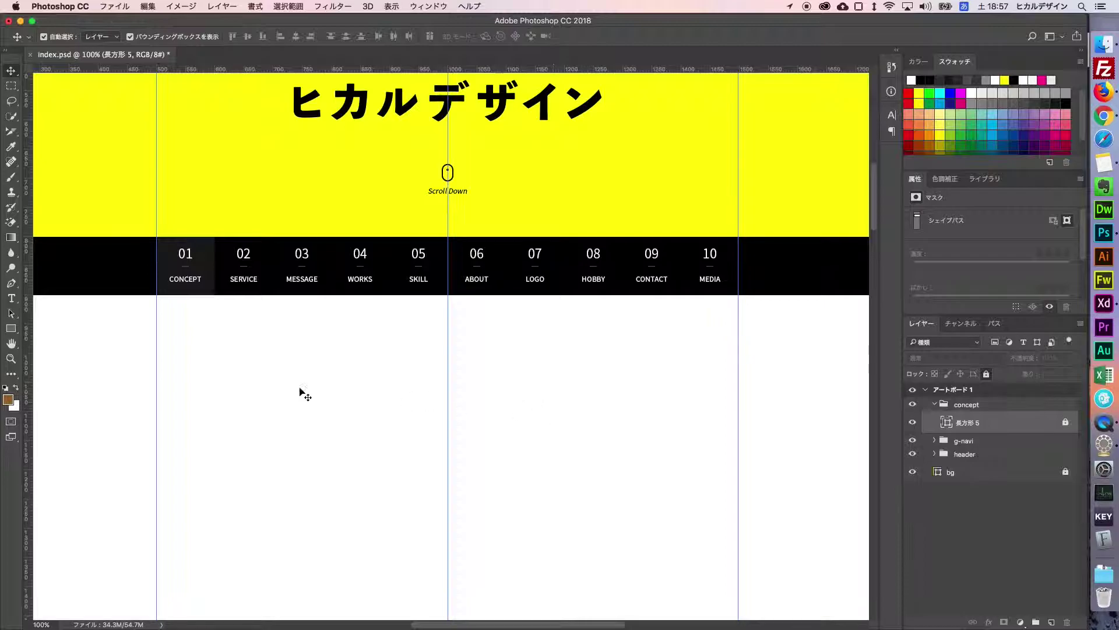
pyautogui.click(498, 393)
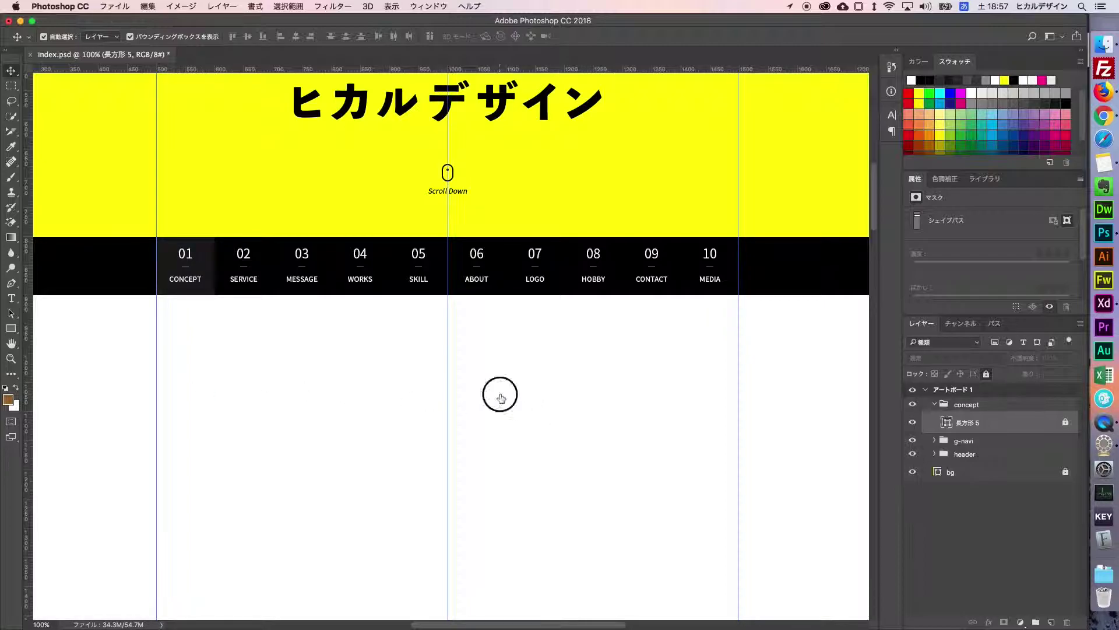
pyautogui.click(193, 283)
pyautogui.moveTo(1007, 604); pyautogui.dragTo(1000, 404)
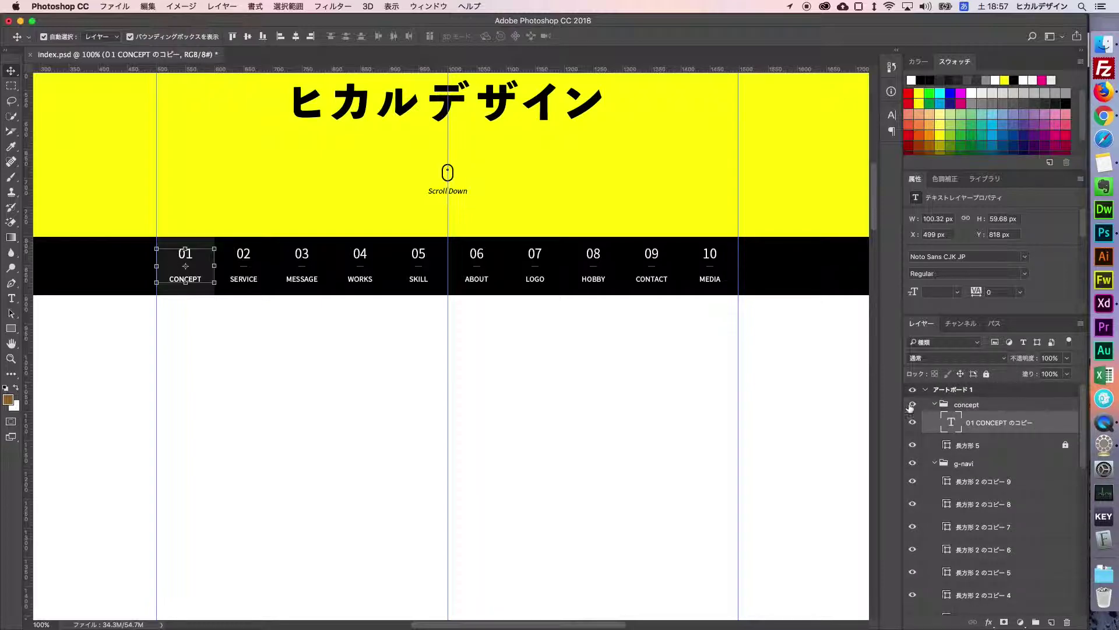
# Move the copied 01 CONCEPT text straight down 120 px into the white section.
pyautogui.hotkey('shift', 'Down')
pyautogui.hotkey('shift', 'Down')
pyautogui.hotkey('shift', 'Down')
pyautogui.hotkey('shift', 'Down')
pyautogui.hotkey('shift', 'Down')
pyautogui.hotkey('shift', 'Down')
pyautogui.hotkey('shift', 'Down')
pyautogui.hotkey('shift', 'Down')
pyautogui.hotkey('shift', 'Down')
pyautogui.hotkey('shift', 'Down')
pyautogui.hotkey('shift', 'Down')
pyautogui.hotkey('shift', 'Down')
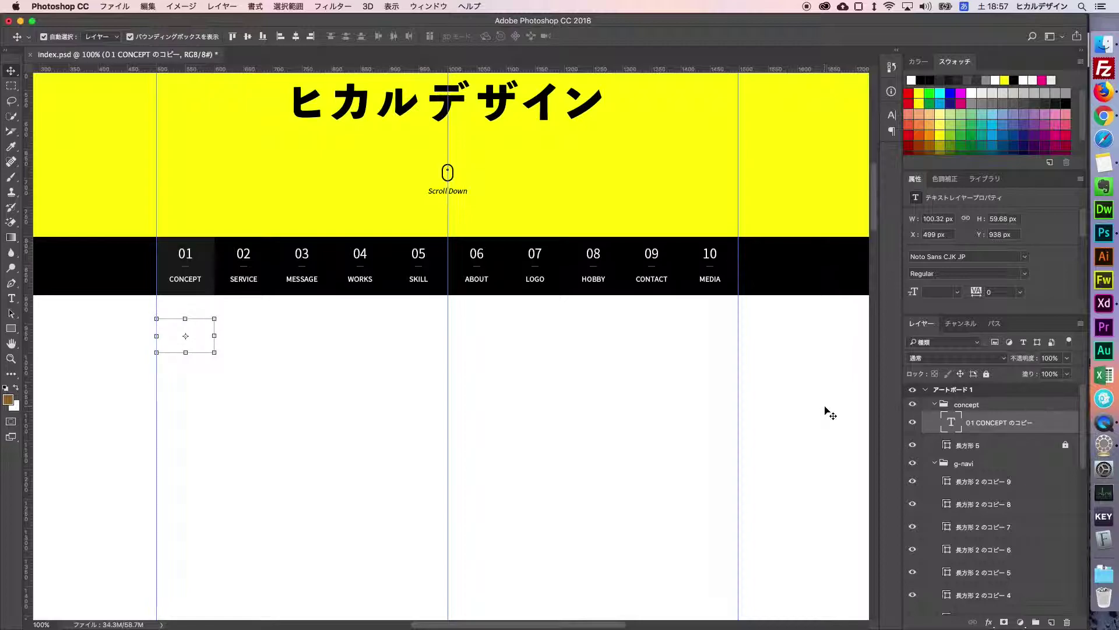
# Color the copied 01 CONCEPT text #000000 and center it on the middle guide at about X 950 px, Y 977 px.
pyautogui.click(890, 117)
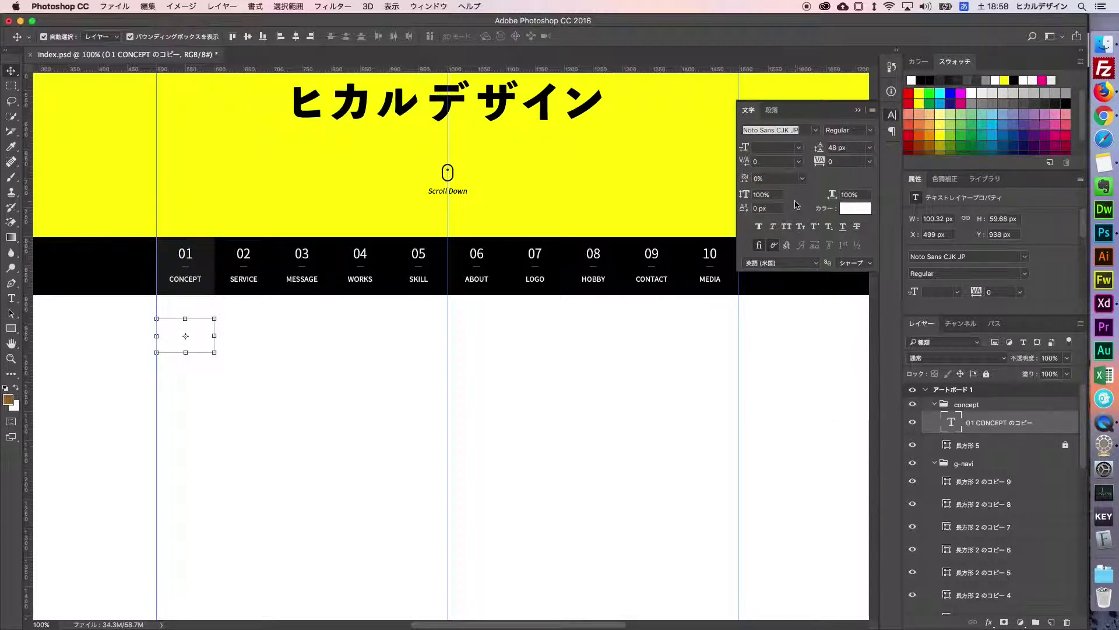
pyautogui.click(855, 208)
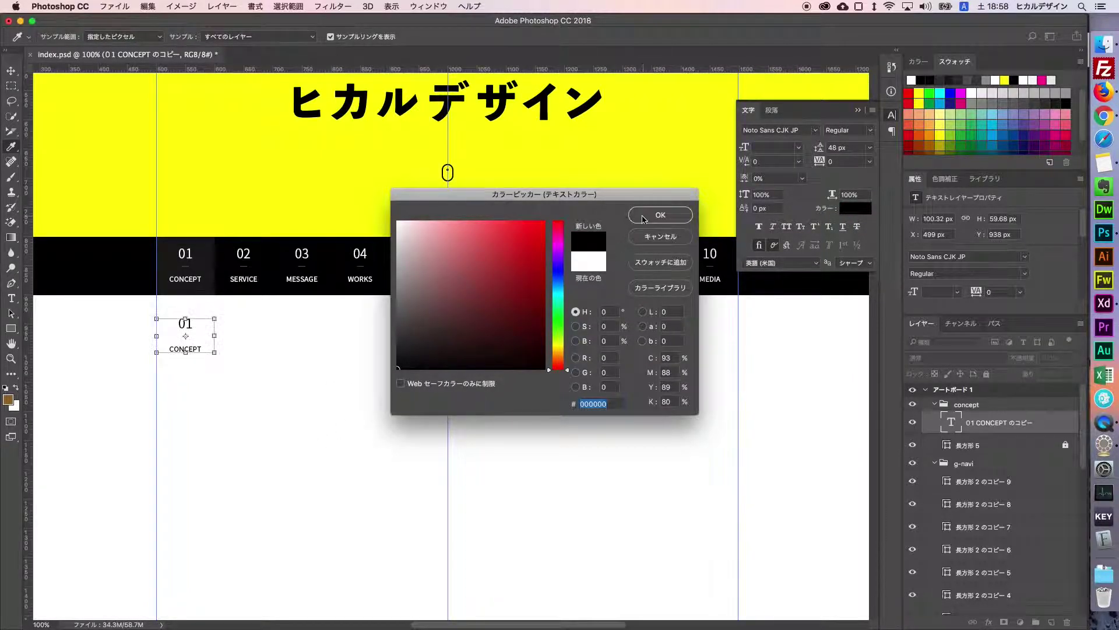
pyautogui.press('Return')
pyautogui.moveTo(194, 349); pyautogui.dragTo(457, 371)
pyautogui.press('Right')
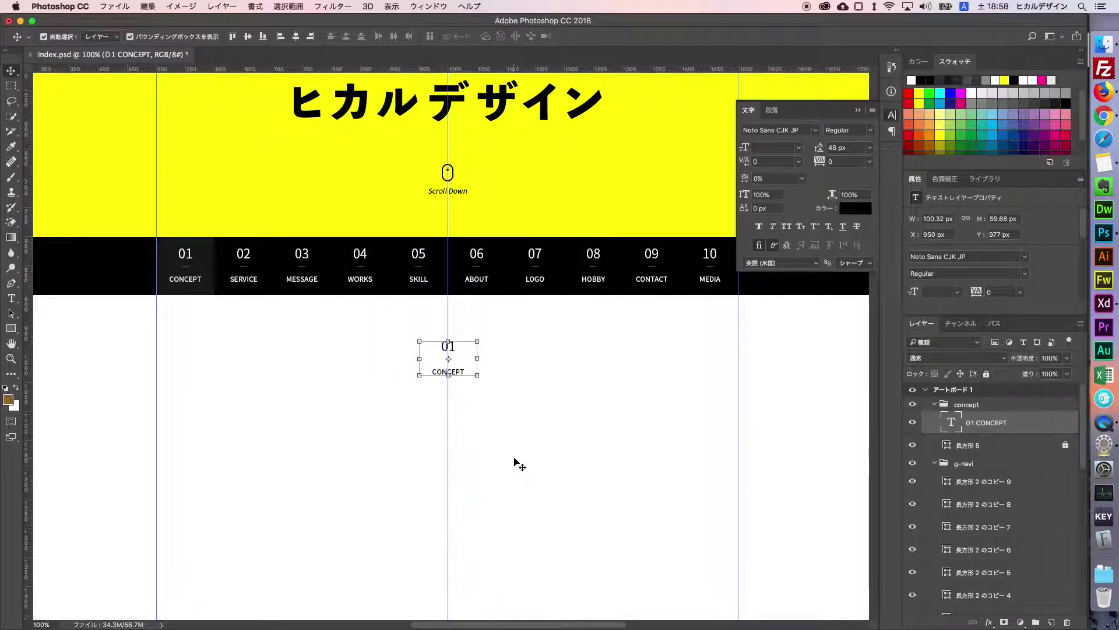
# Add a separate 01 text in the white section, just below and beside the existing heading, with a font size of 24 px.
pyautogui.press('super+semicolon')
pyautogui.click(518, 464)
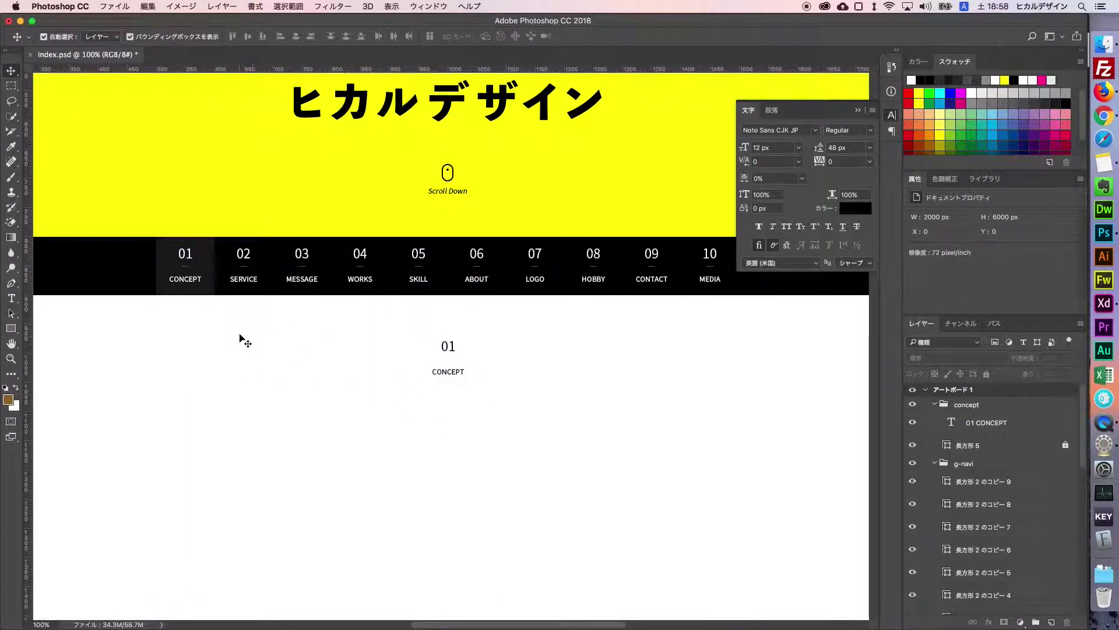
pyautogui.click(14, 299)
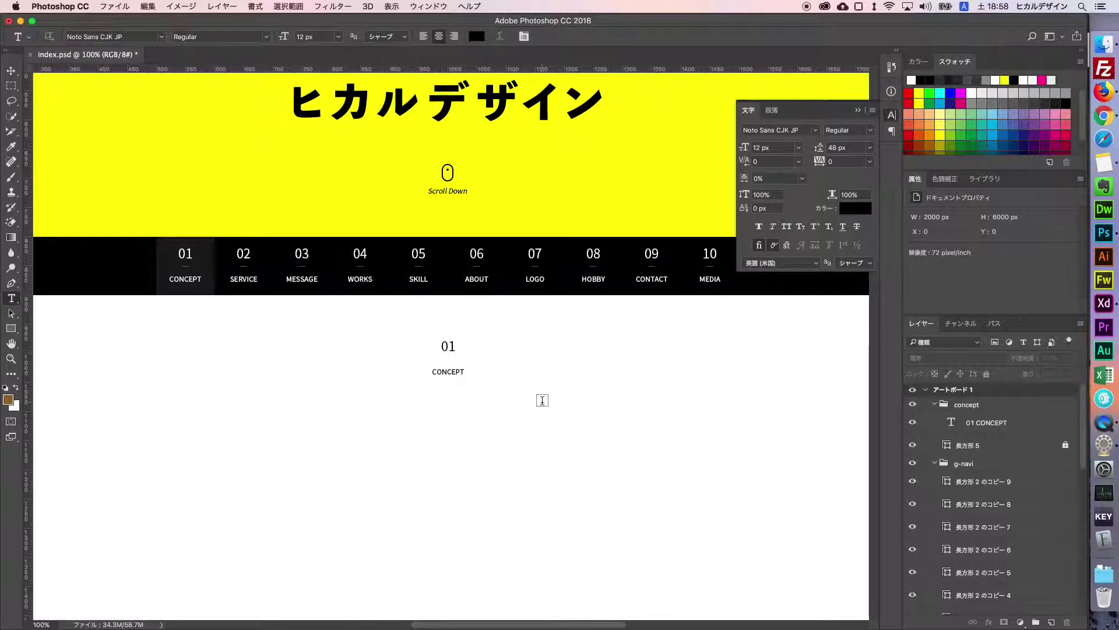
pyautogui.click(542, 402)
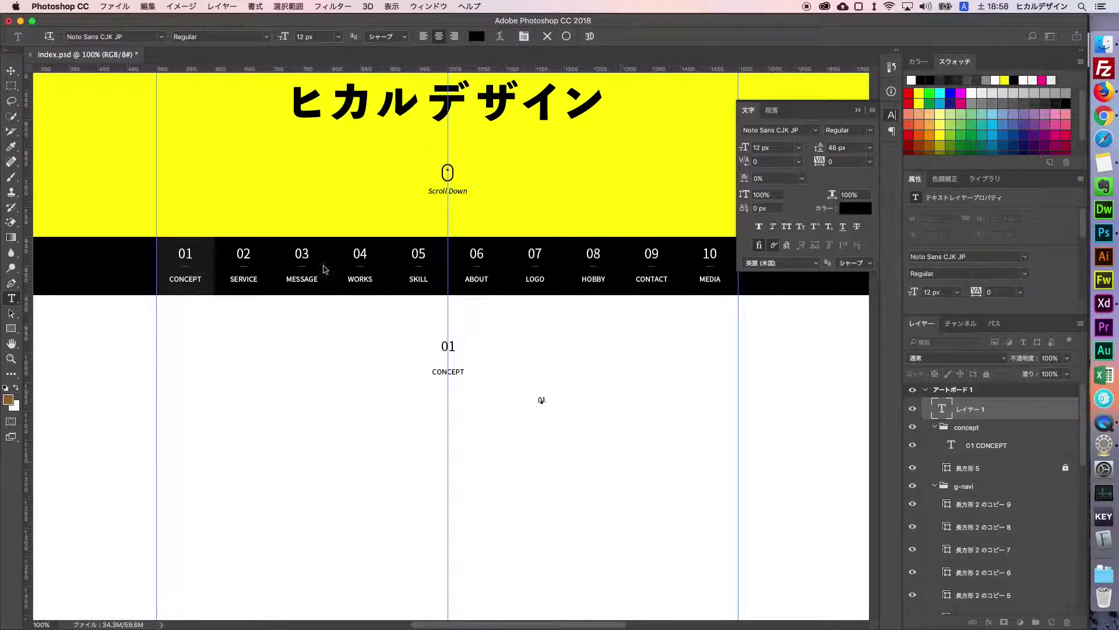
pyautogui.click(11, 71)
pyautogui.click(778, 148)
pyautogui.press('Return')
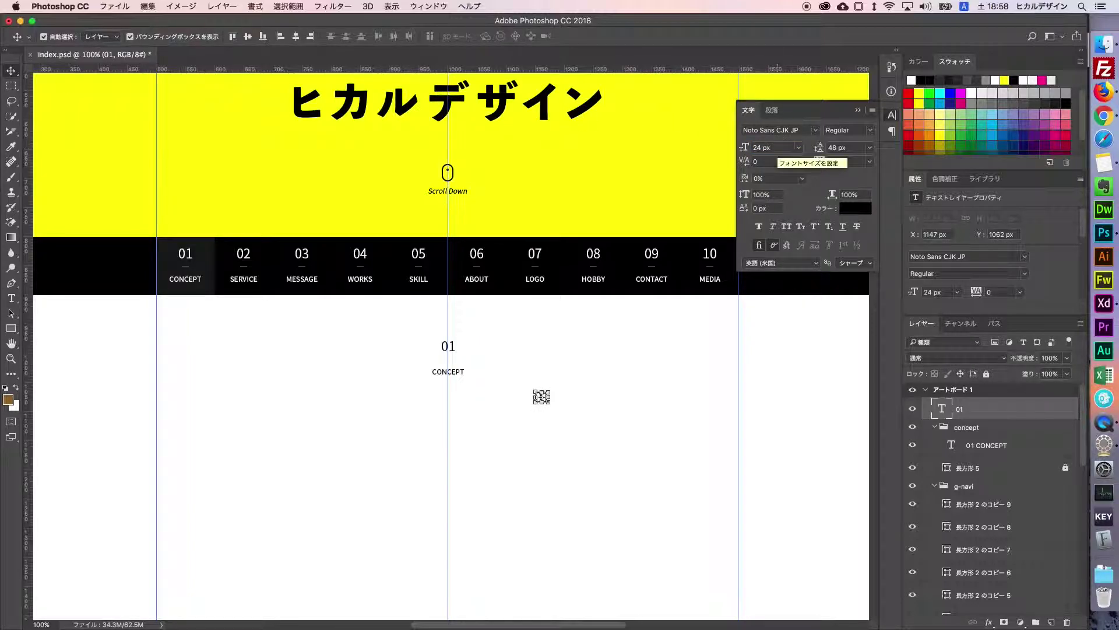
pyautogui.click(617, 393)
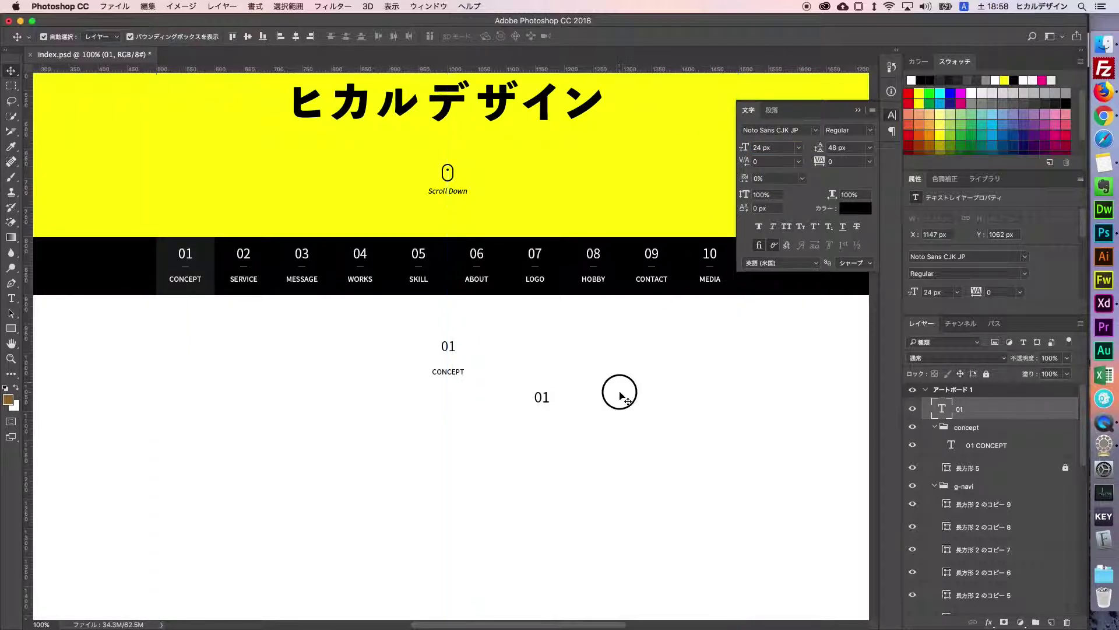
# Duplicate the new 01 text 40 px straight down.
pyautogui.click(541, 400)
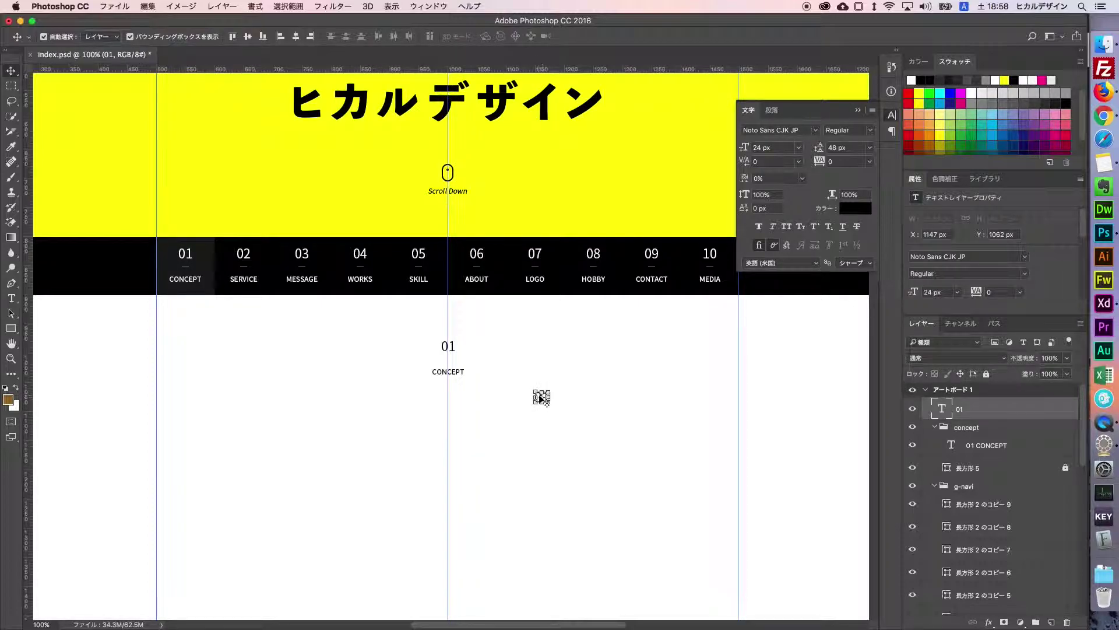
pyautogui.press('super+t')
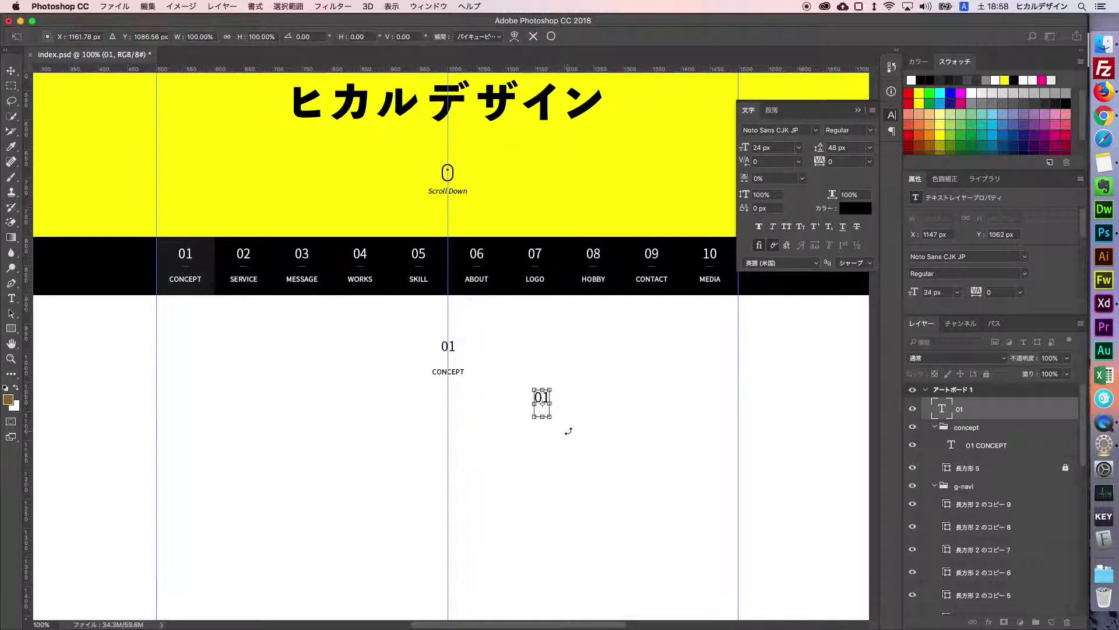
pyautogui.press('Return')
pyautogui.hotkey('shift', 'alt', 'Down')
pyautogui.hotkey('shift', 'alt', 'Down')
pyautogui.hotkey('shift', 'alt', 'Down')
pyautogui.hotkey('shift', 'alt', 'Down')
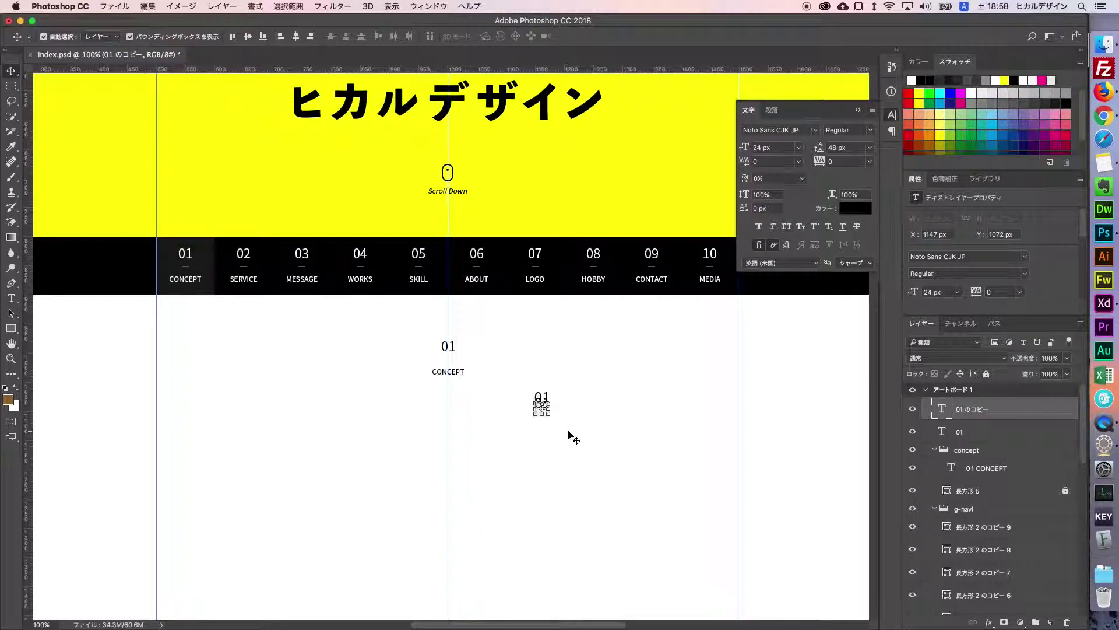
# Replace the wording of the lower 01 copy with CONCEPT.
pyautogui.press('t')
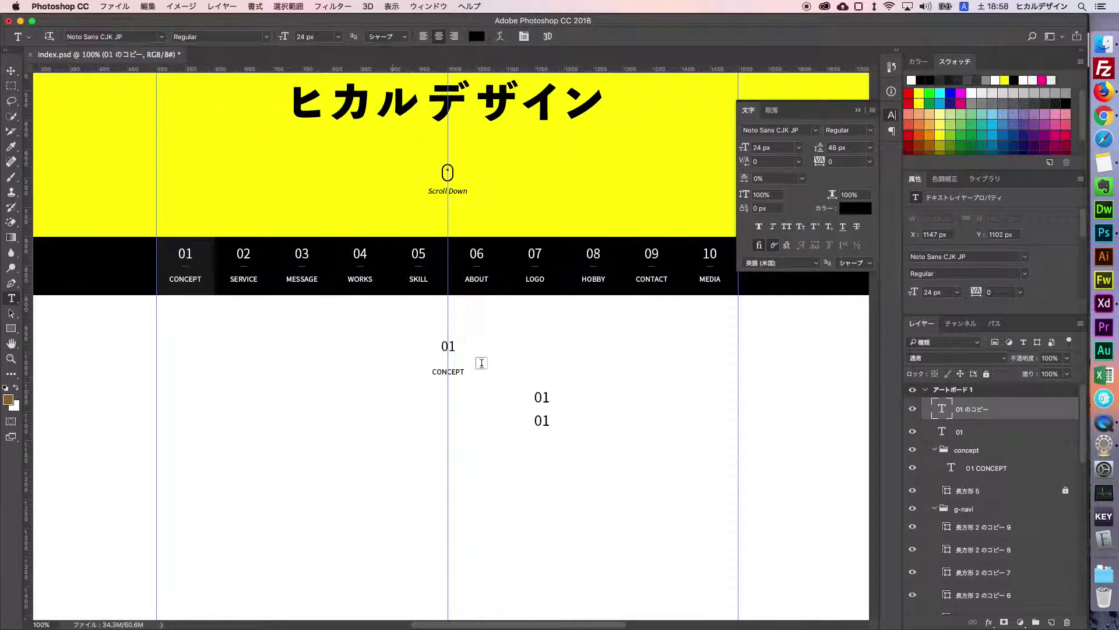
pyautogui.click(541, 420)
pyautogui.press('BackSpace')
pyautogui.press('BackSpace')
pyautogui.write('kon')
pyautogui.press('BackSpace')
pyautogui.press('BackSpace')
pyautogui.press('BackSpace')
pyautogui.write('konseuto')
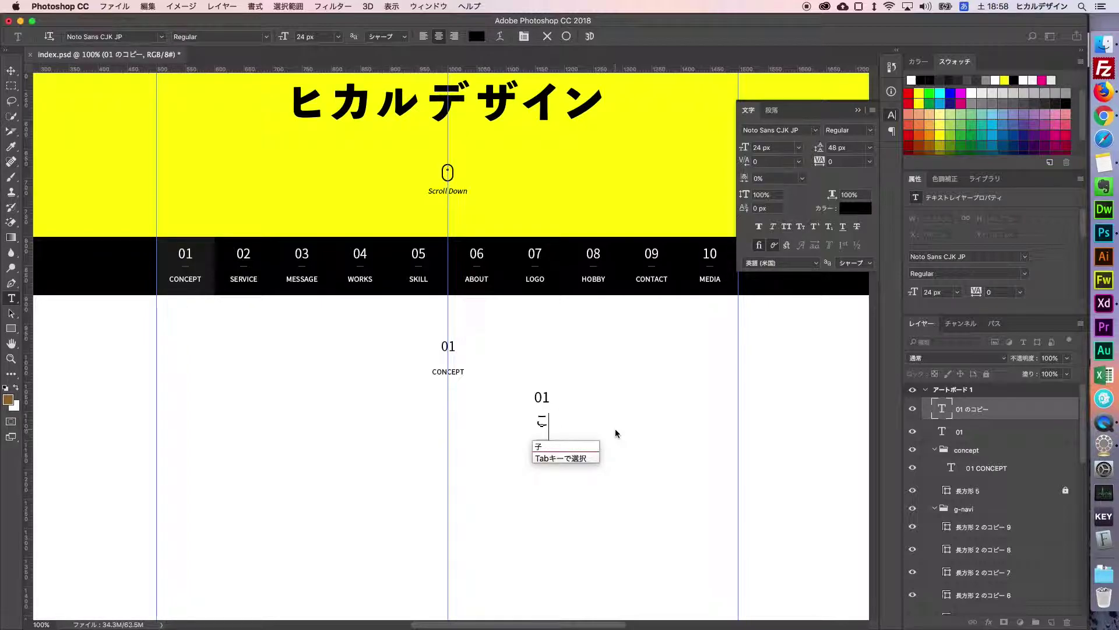
pyautogui.press('BackSpace')
pyautogui.press('BackSpace')
pyautogui.write('puto')
pyautogui.press('space')
pyautogui.press('space')
pyautogui.press('Return')
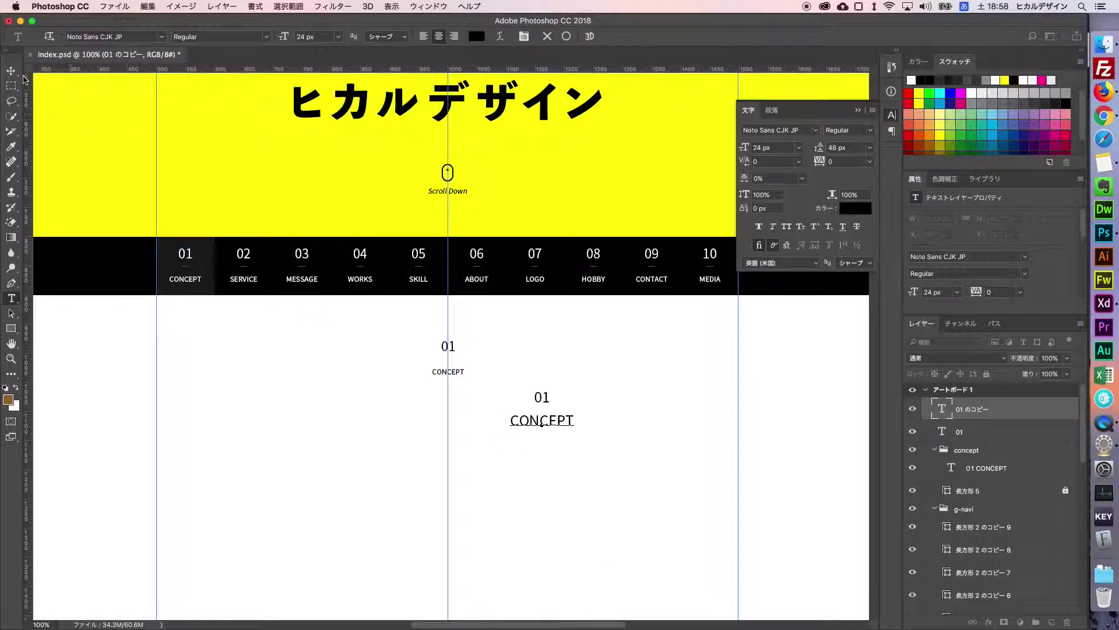
pyautogui.click(11, 70)
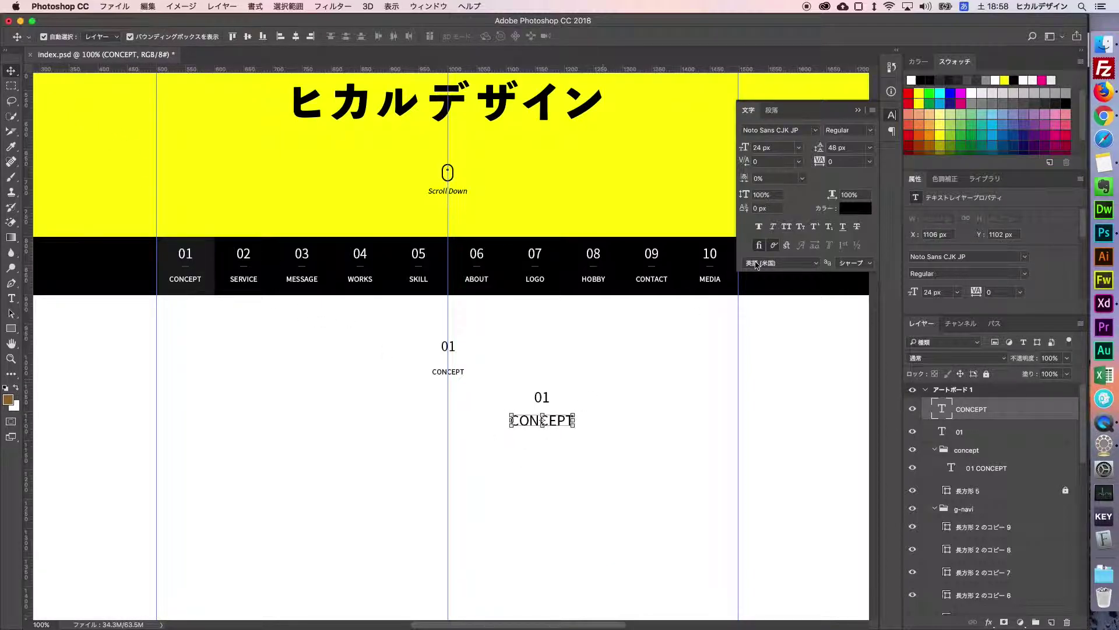
# Delete the old combined 01 CONCEPT heading and move the new 01 and CONCEPT texts together onto the middle guide, at the white section's upper edge.
pyautogui.click(775, 147)
pyautogui.click(676, 370)
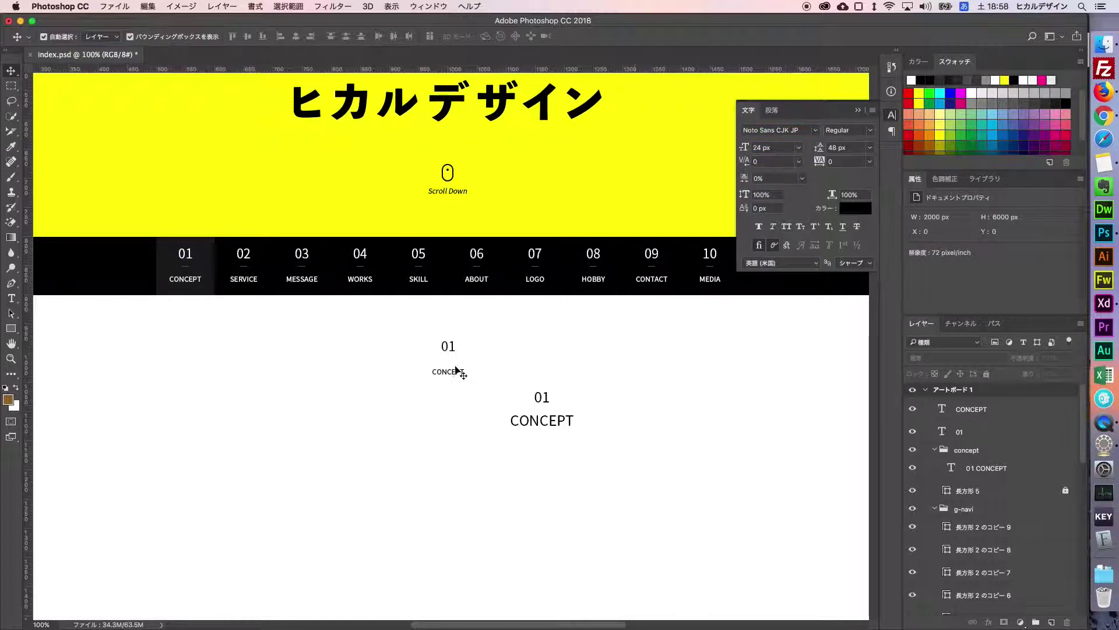
pyautogui.click(461, 374)
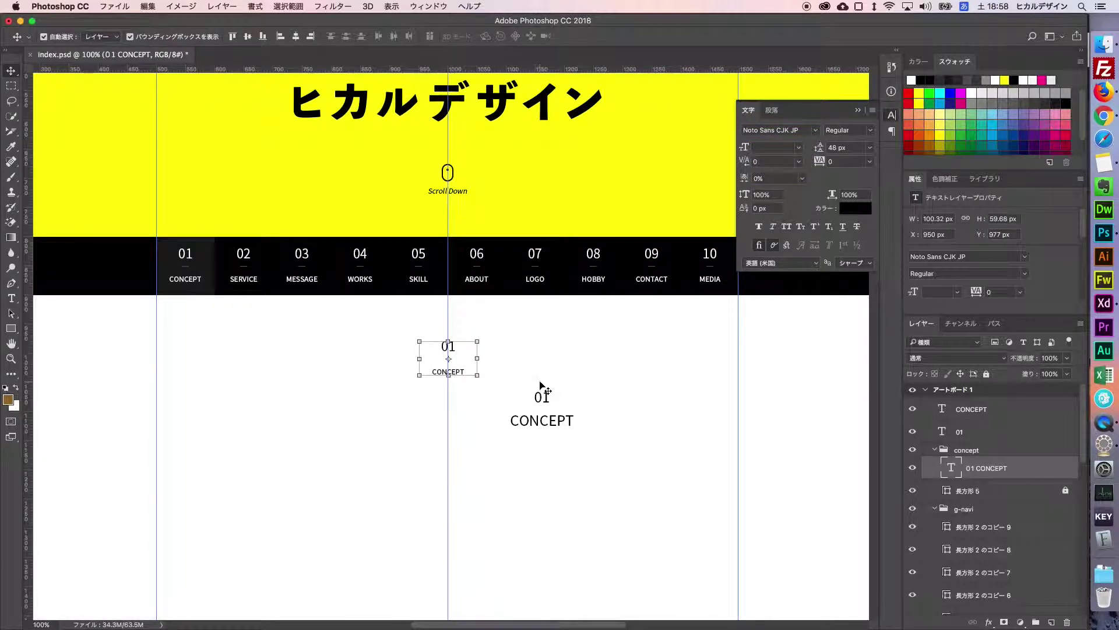
pyautogui.press('Delete')
pyautogui.moveTo(605, 452); pyautogui.dragTo(465, 322)
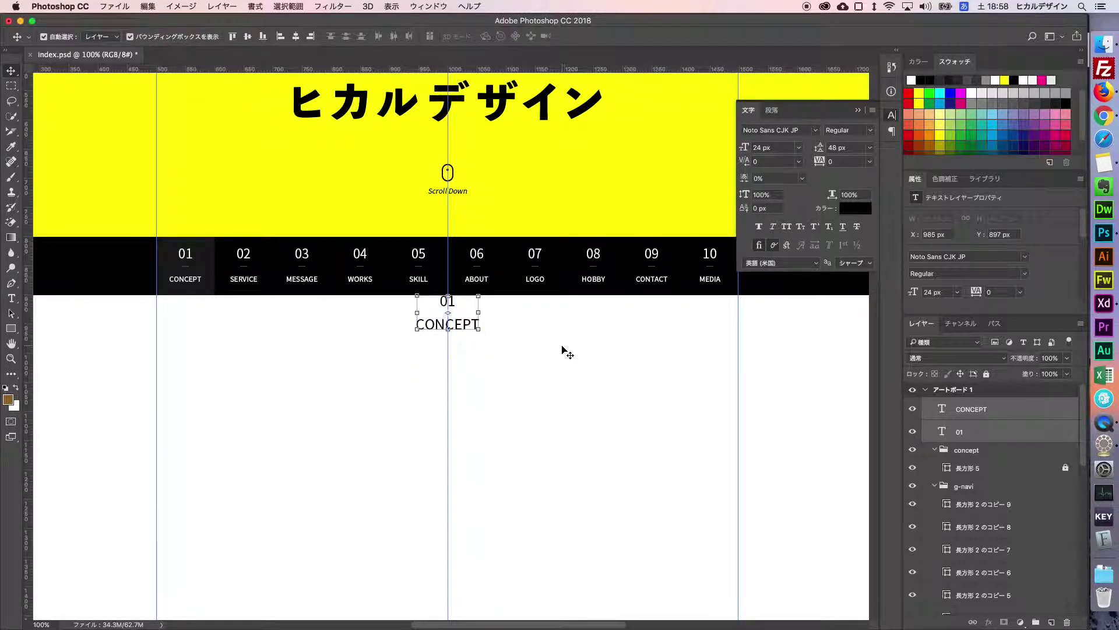
# Move the 01 and CONCEPT texts together 80 px straight down, to Y 977 px.
pyautogui.hotkey('shift', 'Down')
pyautogui.hotkey('shift', 'Down')
pyautogui.hotkey('shift', 'Down')
pyautogui.hotkey('shift', 'Down')
pyautogui.hotkey('shift', 'Down')
pyautogui.hotkey('shift', 'Down')
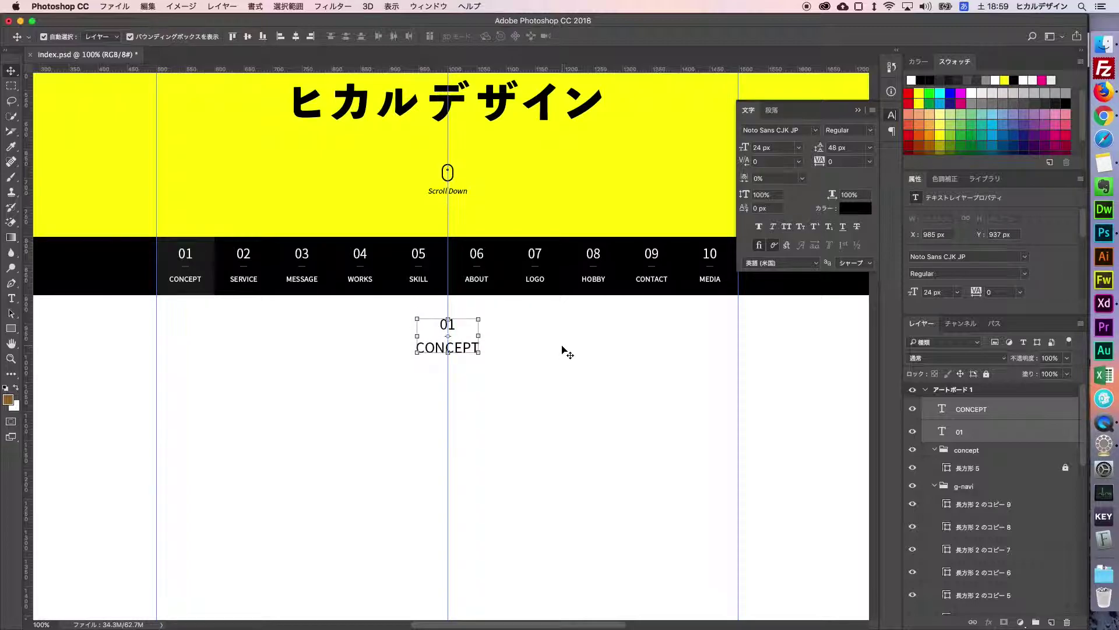
pyautogui.hotkey('shift', 'Down')
pyautogui.hotkey('shift', 'Down')
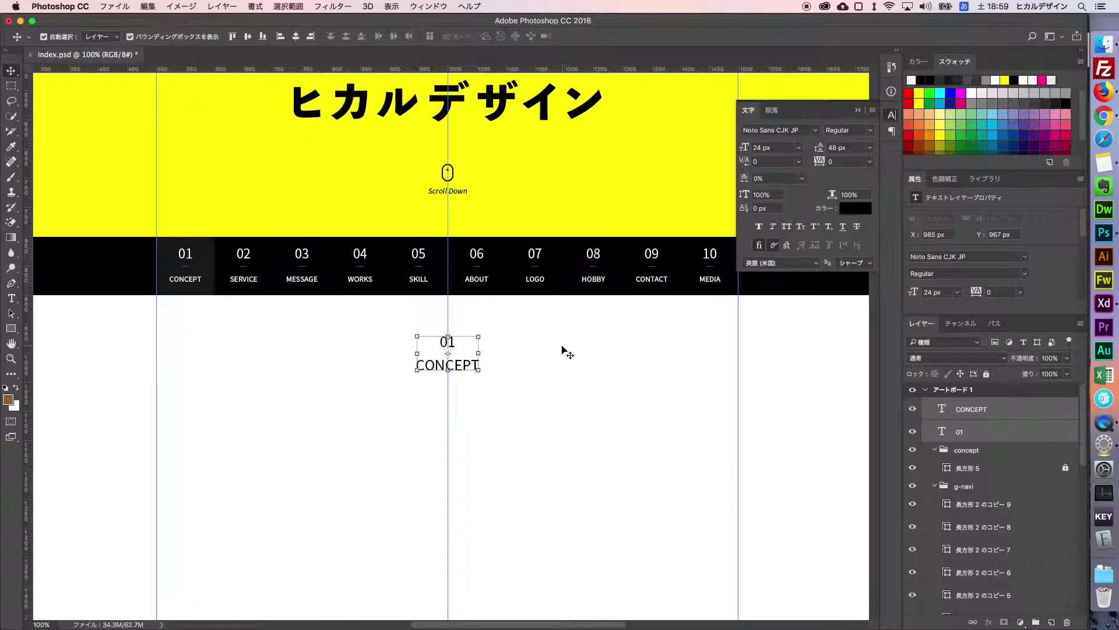
# Set the font size of the CONCEPT text to 20 px and hide the guides.
pyautogui.click(535, 367)
pyautogui.press('super+semicolon')
pyautogui.click(474, 372)
pyautogui.press('super+semicolon')
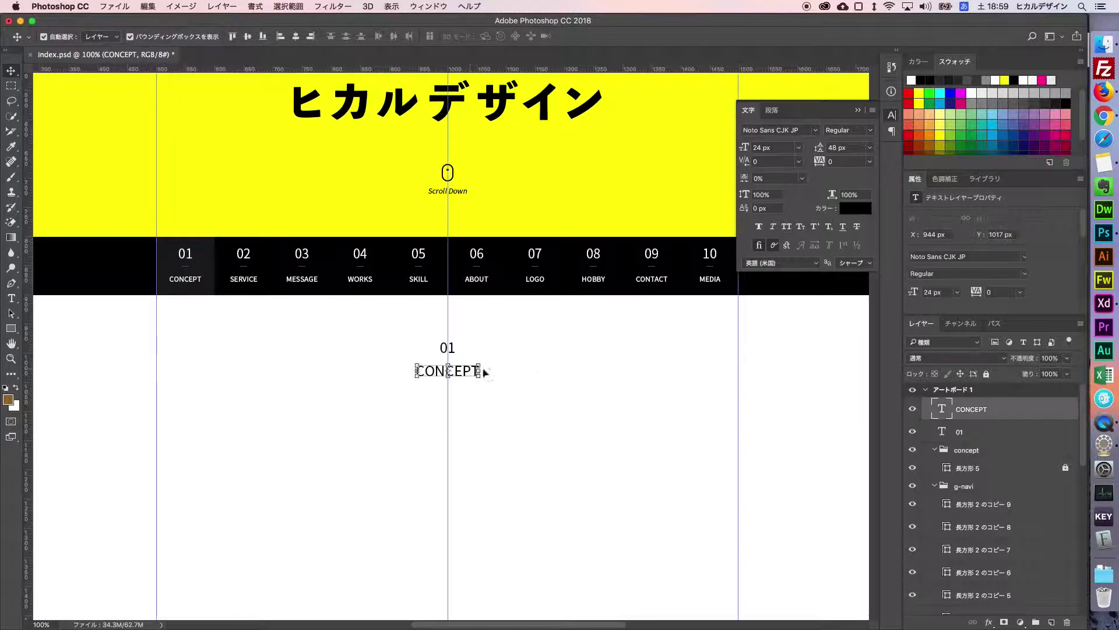
pyautogui.click(769, 147)
pyautogui.write('20')
pyautogui.press('Return')
pyautogui.press('super+semicolon')
pyautogui.click(489, 558)
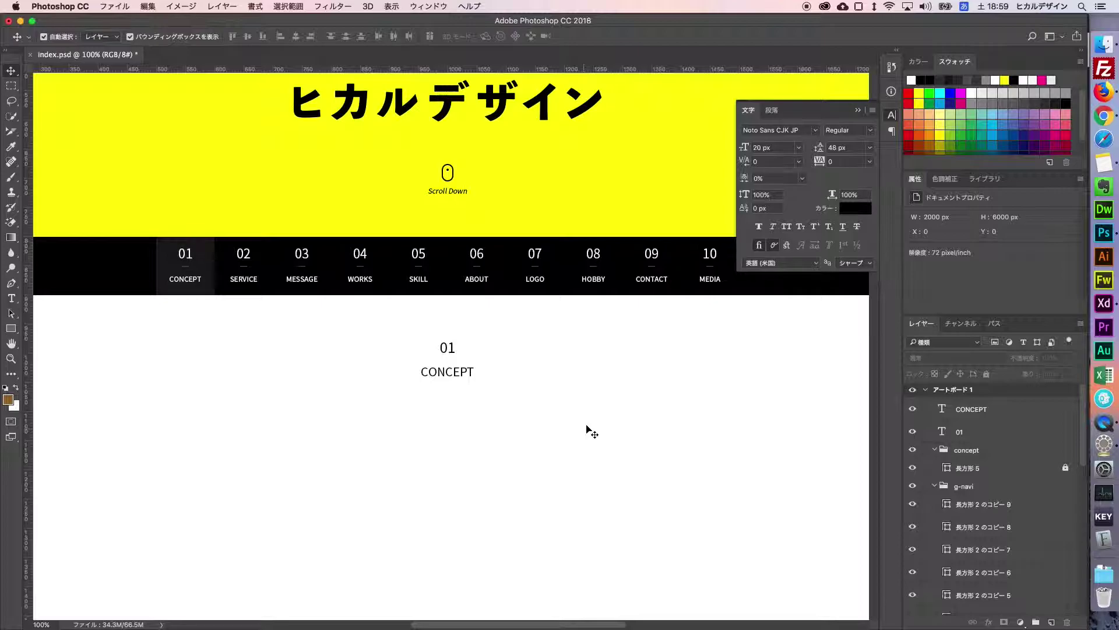
# Move the CONCEPT text straight down to about Y 1066 px, leaving a wider gap below the 01.
pyautogui.click(670, 411)
pyautogui.scroll(2, 738, 388)
pyautogui.scroll(1, 741, 390)
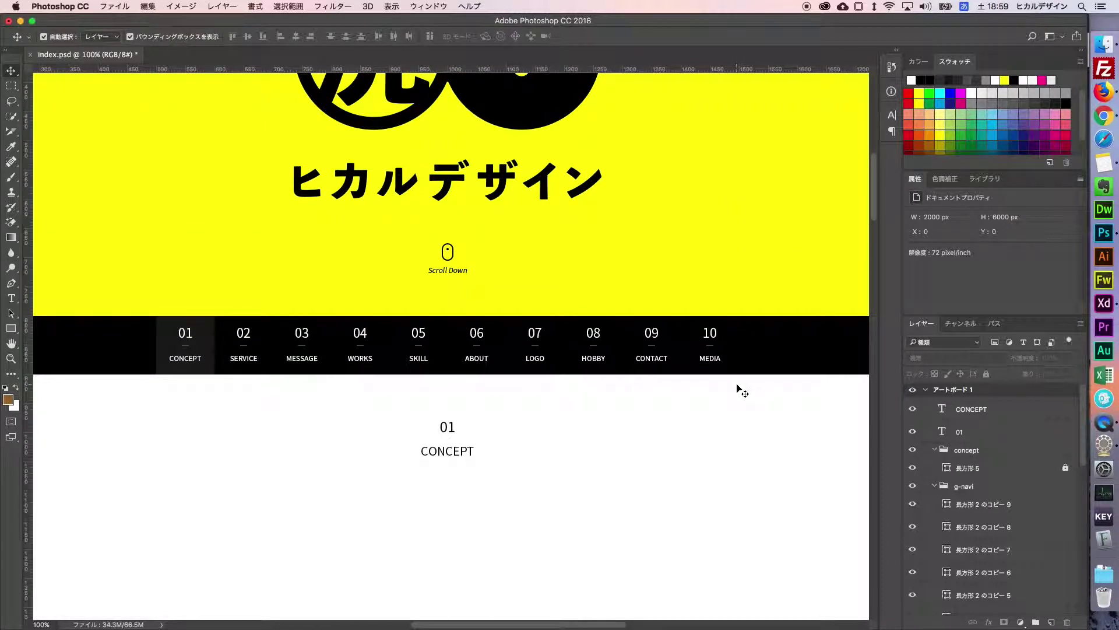
pyautogui.scroll(-6, 729, 386)
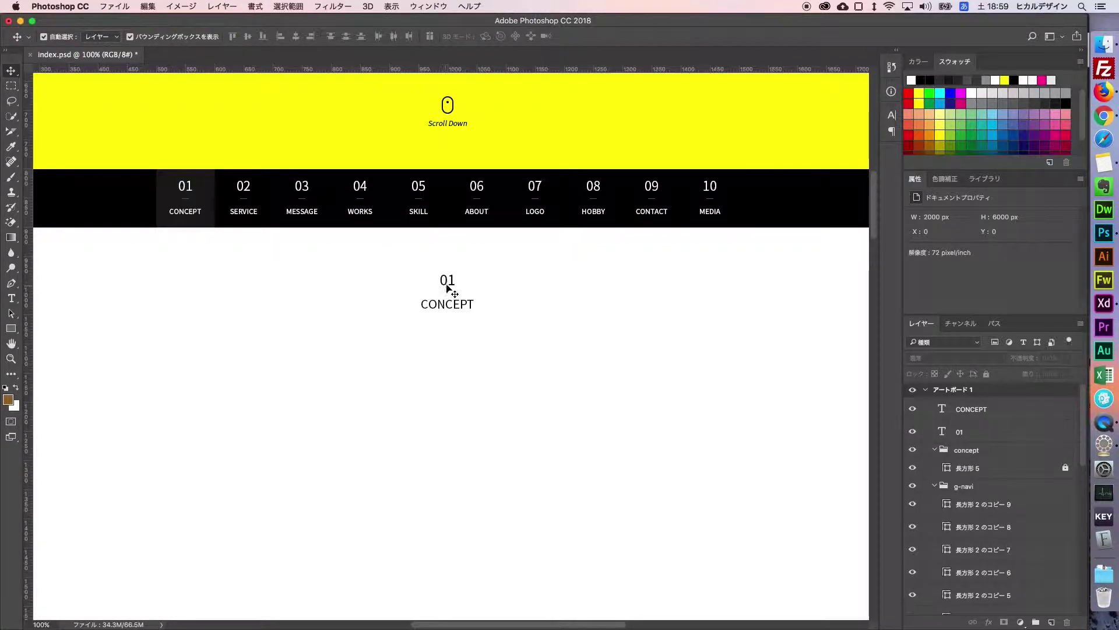
pyautogui.moveTo(447, 329); pyautogui.dragTo(448, 332)
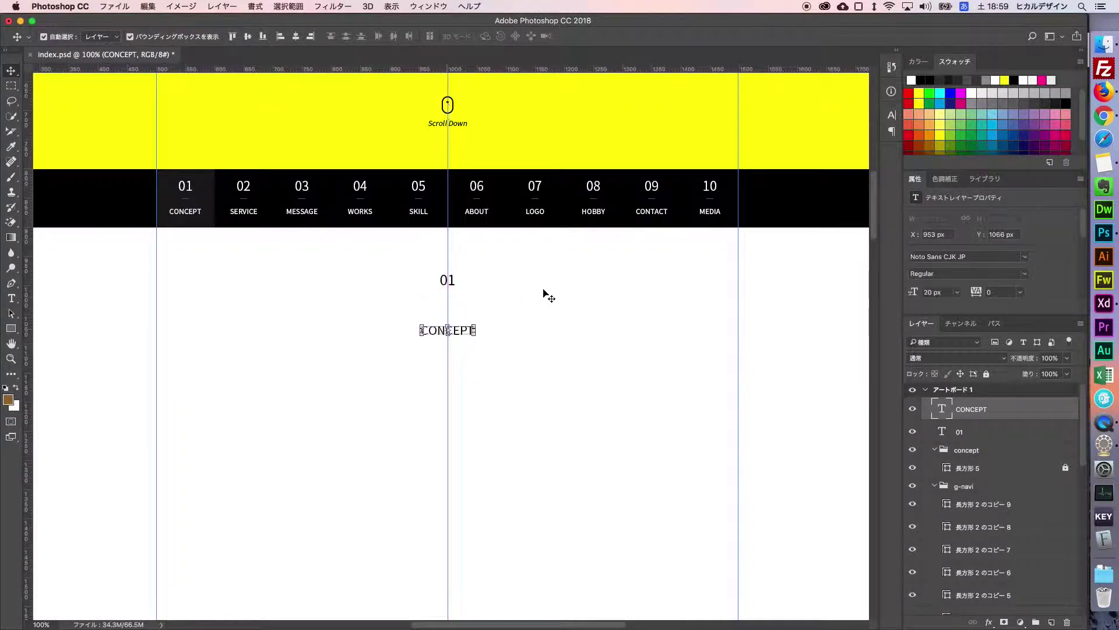
pyautogui.click(466, 294)
# Enlarge the 01 heading text to a font size of 60 px.
pyautogui.click(447, 280)
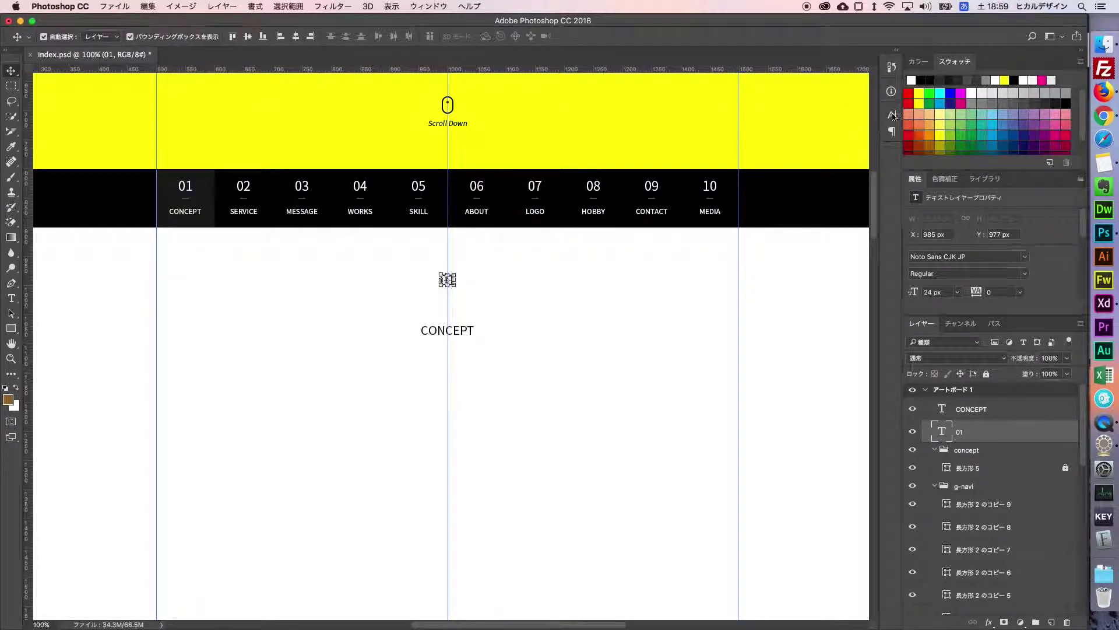
pyautogui.click(890, 116)
pyautogui.click(773, 148)
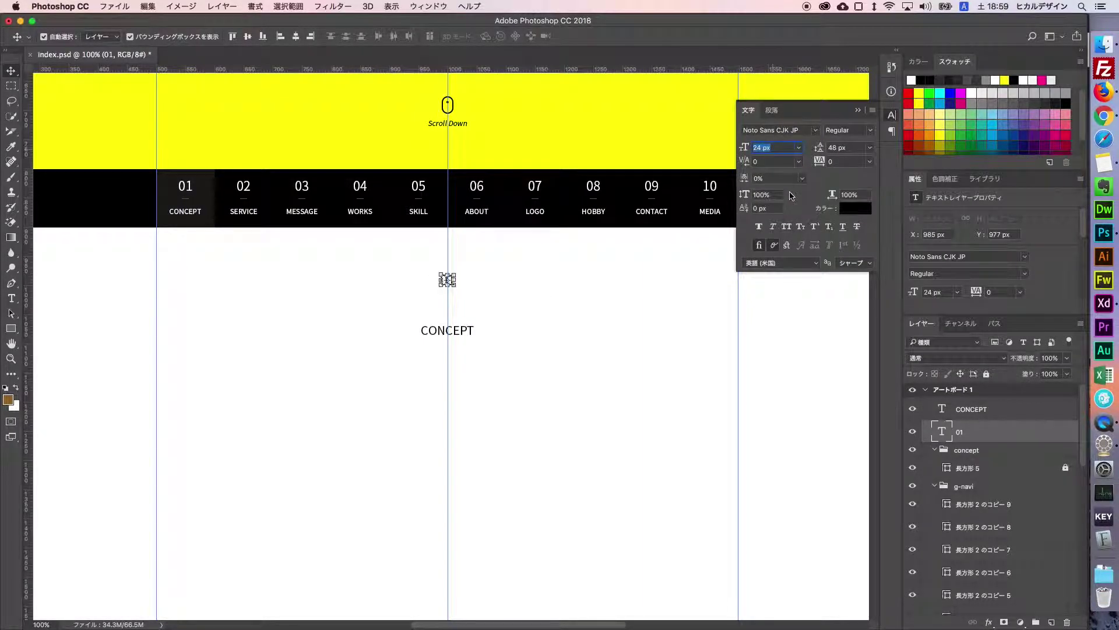
pyautogui.press('Return')
pyautogui.click(583, 356)
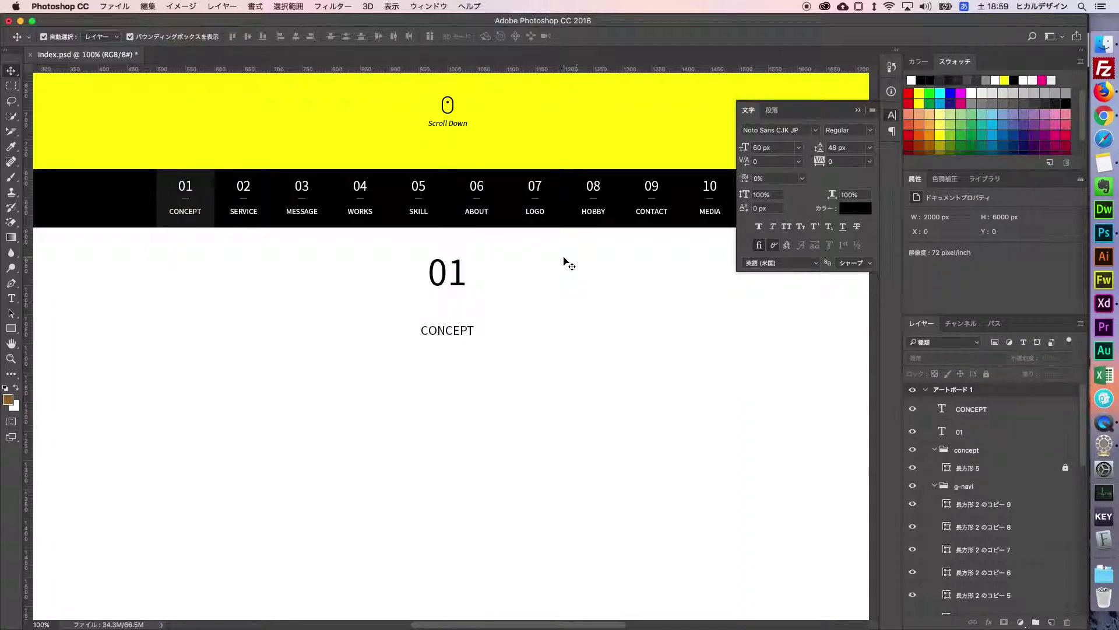
# Set the 01 text's font size to 72 px and nudge it to X 960 px to center it on the middle guide.
pyautogui.click(437, 274)
pyautogui.click(787, 146)
pyautogui.press('Return')
pyautogui.press('Right')
# Move the large 01 text up against the white section's upper edge, at Y 890 px.
pyautogui.hotkey('shift', 'Up')
pyautogui.hotkey('shift', 'Up')
pyautogui.hotkey('shift', 'Up')
pyautogui.hotkey('shift', 'Up')
pyautogui.hotkey('shift', 'Up')
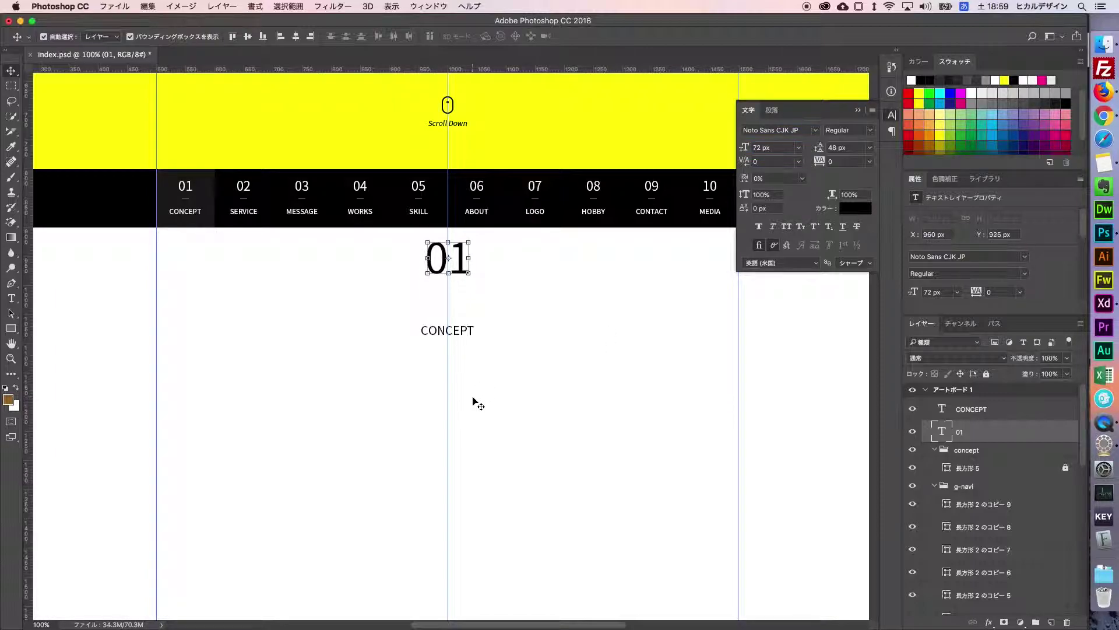
pyautogui.press('Down')
pyautogui.press('Down')
pyautogui.press('Down')
pyautogui.press('Down')
pyautogui.press('Down')
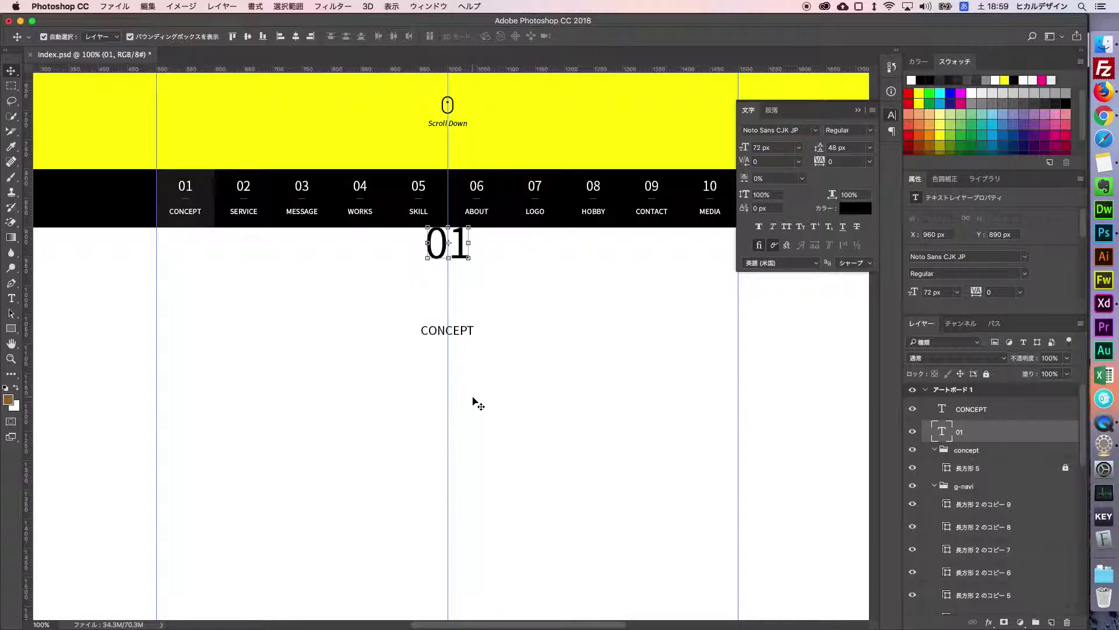
# Move the large 01 text 80 px straight down from the section's upper edge, to Y 970 px.
pyautogui.hotkey('shift', 'Down')
pyautogui.hotkey('shift', 'Down')
pyautogui.hotkey('shift', 'Down')
pyautogui.hotkey('shift', 'Down')
pyautogui.hotkey('shift', 'Down')
pyautogui.hotkey('shift', 'Down')
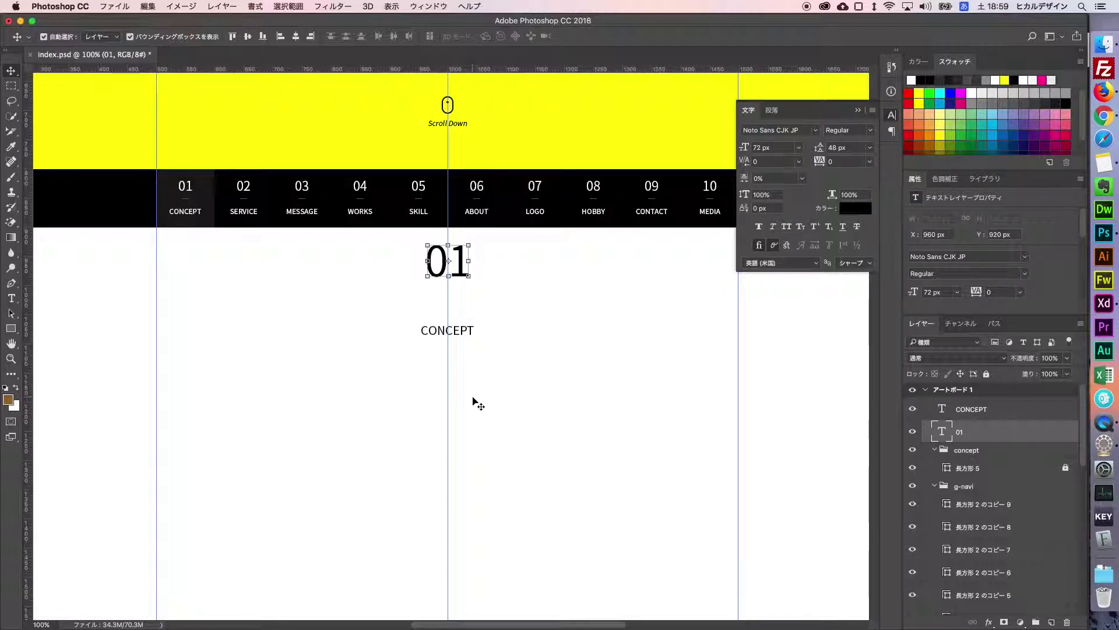
pyautogui.hotkey('shift', 'Down')
pyautogui.hotkey('shift', 'Down')
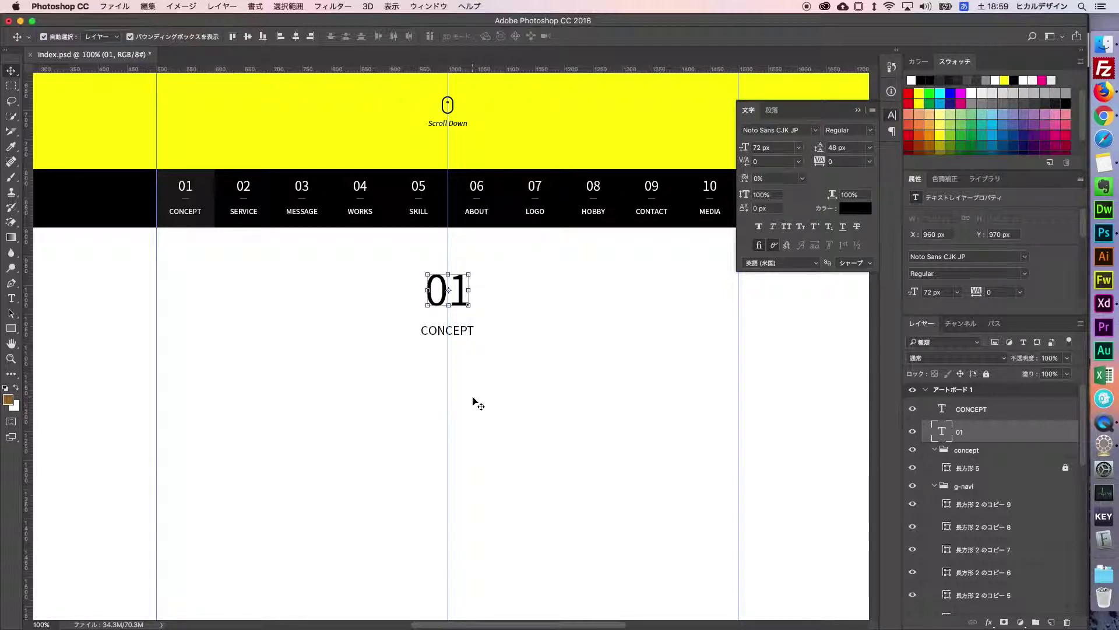
# Move the CONCEPT text up closer beneath the large 01, fine-tune the gap, and hide the guides.
pyautogui.click(452, 333)
pyautogui.hotkey('shift', 'Up')
pyautogui.hotkey('shift', 'Up')
pyautogui.press('Down')
pyautogui.press('Down')
pyautogui.press('Down')
pyautogui.press('Down')
pyautogui.press('Down')
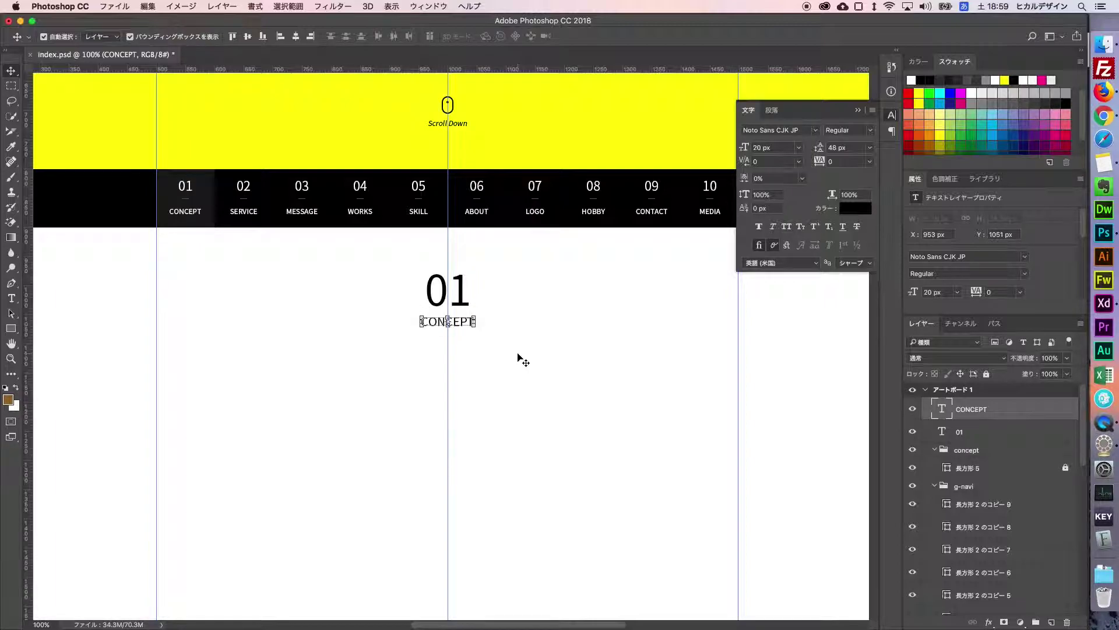
pyautogui.press('super+h')
pyautogui.click(519, 358)
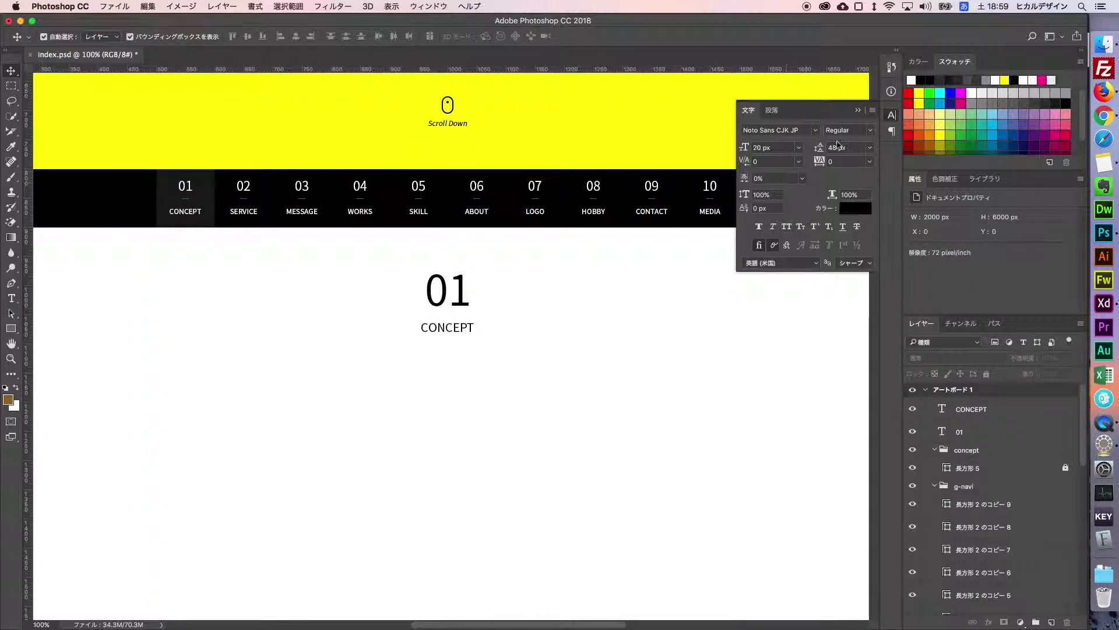
# Change the large 01 text's font weight to Thin.
pyautogui.click(858, 109)
pyautogui.scroll(3, 663, 412)
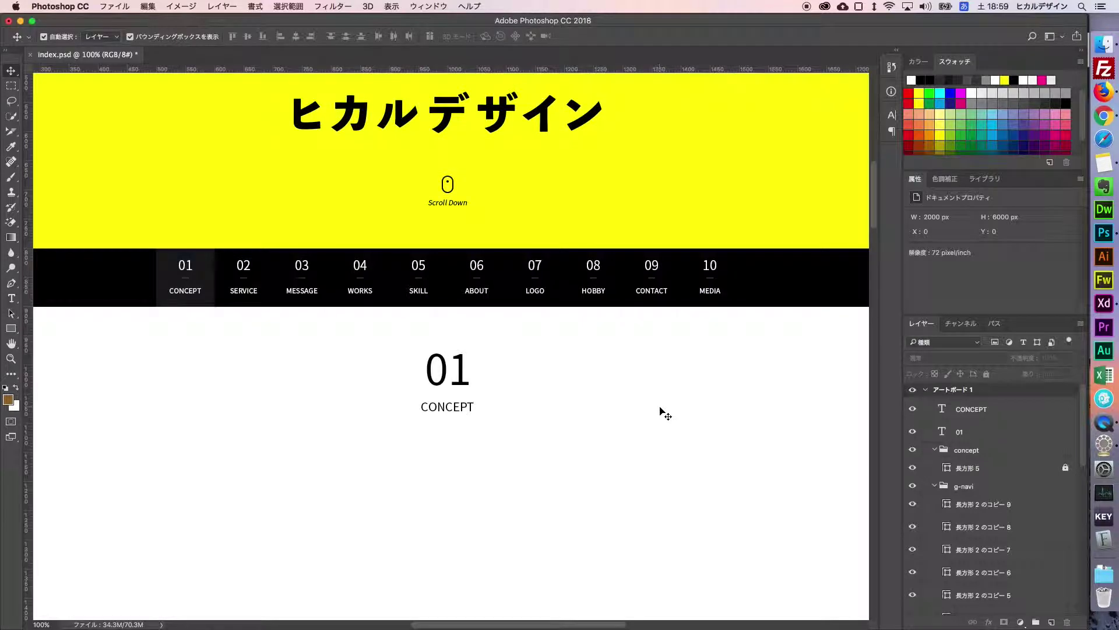
pyautogui.click(452, 374)
pyautogui.press('super+h')
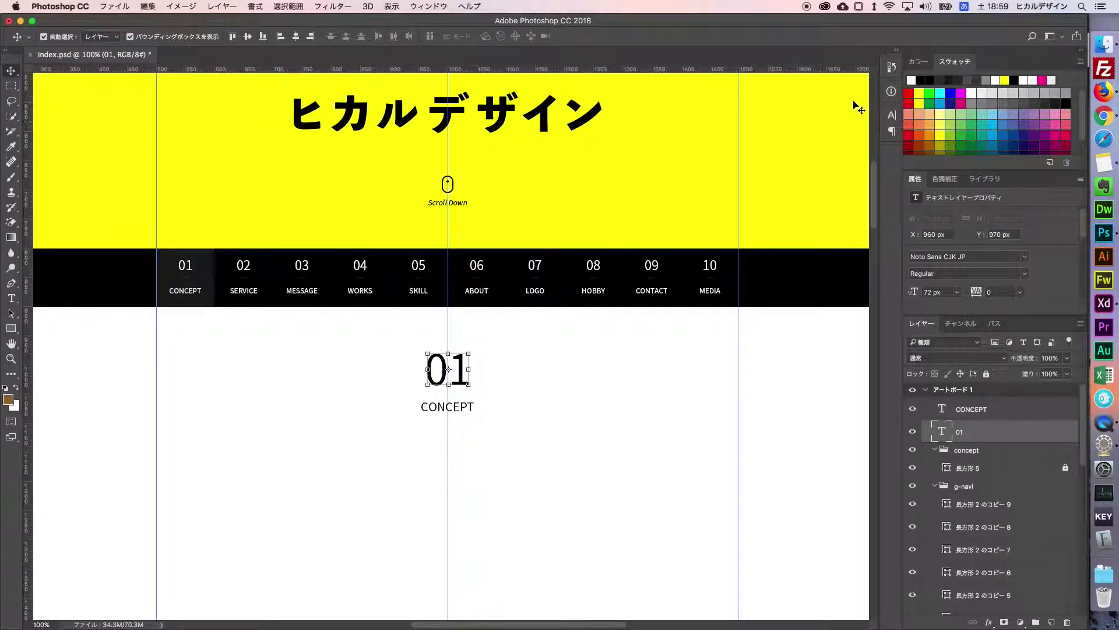
pyautogui.click(892, 114)
pyautogui.click(869, 131)
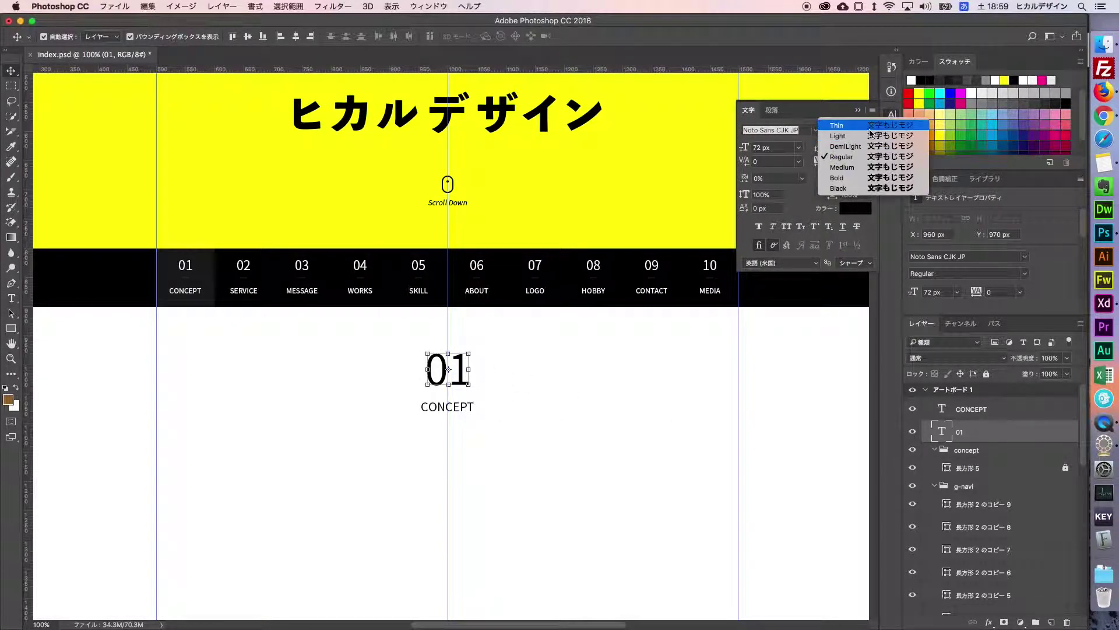
pyautogui.click(871, 126)
pyautogui.press('super+h')
pyautogui.click(641, 531)
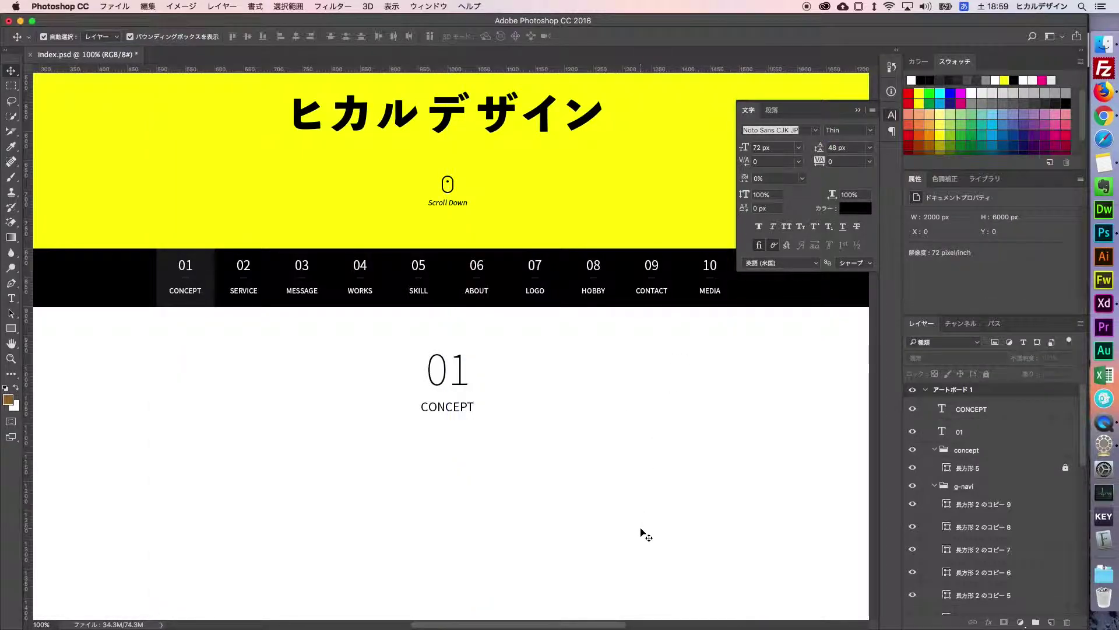
# Change the font weight of the CONCEPT text beneath the large 01 to Thin and hide the guides.
pyautogui.click(860, 111)
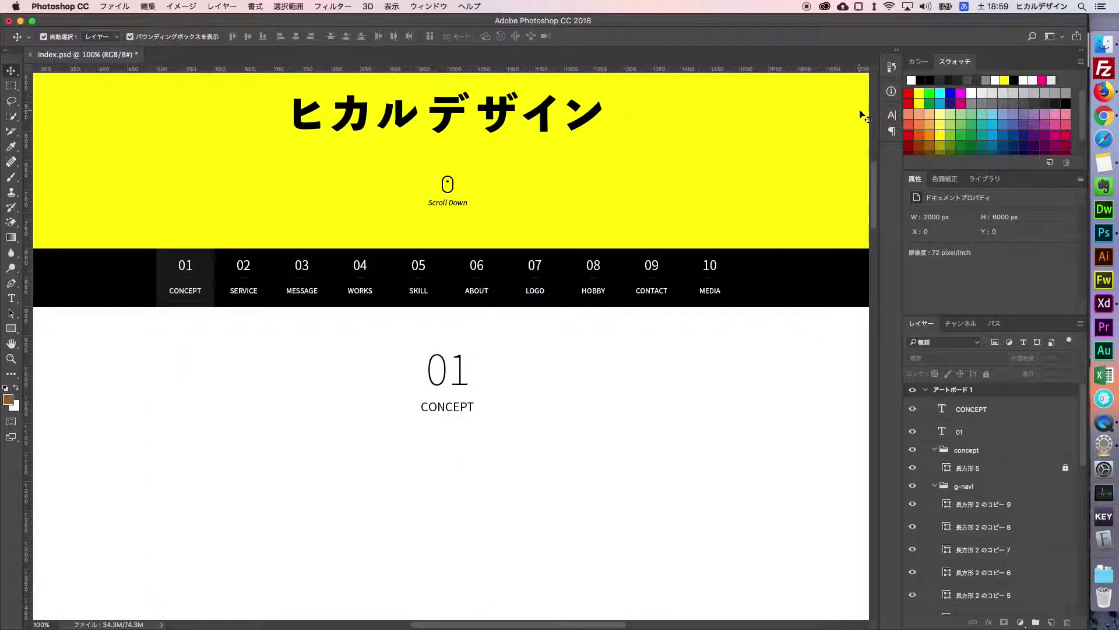
pyautogui.click(463, 410)
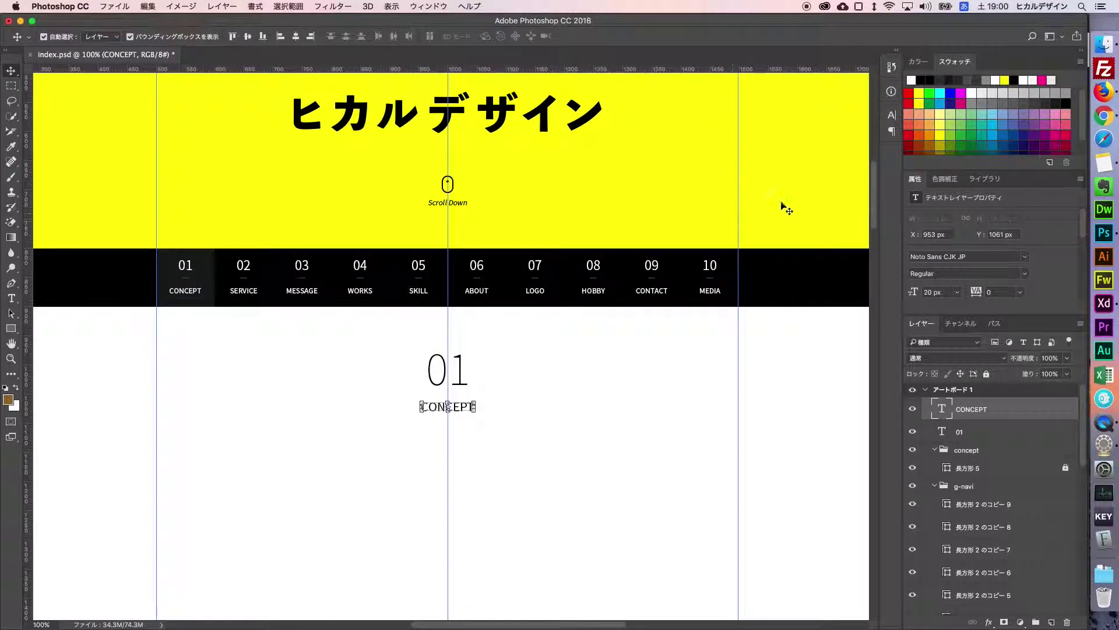
pyautogui.click(892, 115)
pyautogui.click(868, 130)
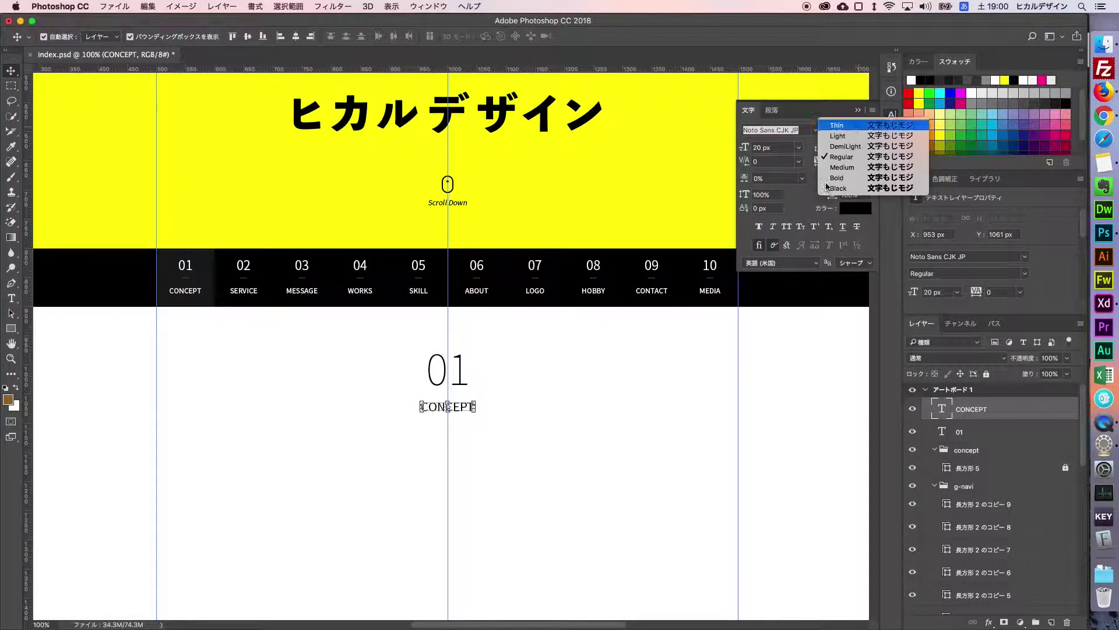
pyautogui.click(837, 125)
pyautogui.press('super+h')
pyautogui.click(587, 420)
pyautogui.click(858, 111)
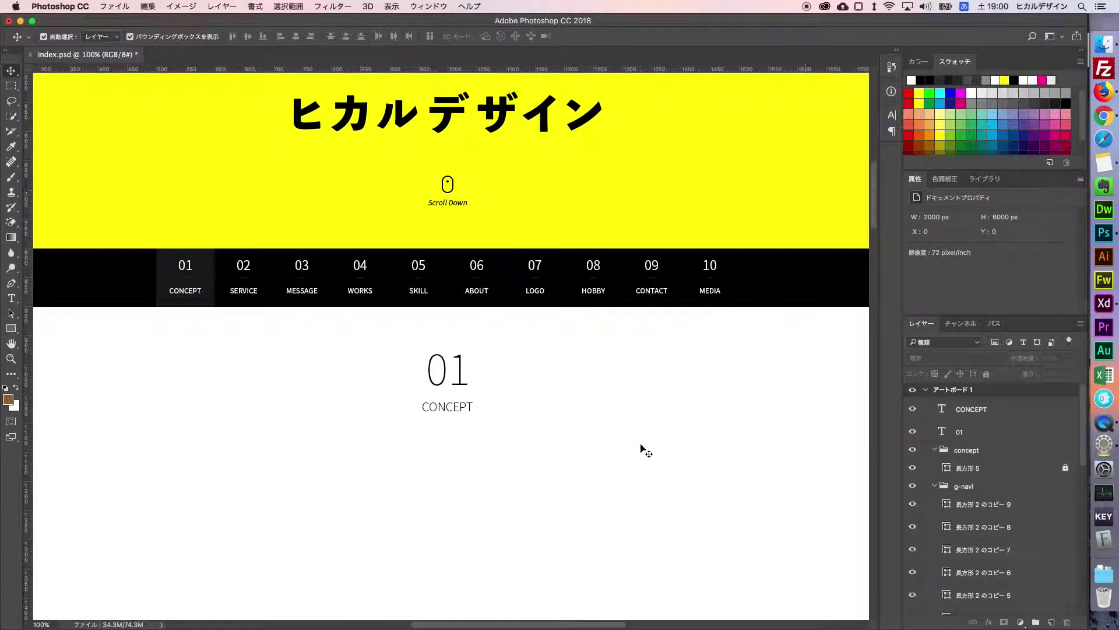
# Undo the Thin weight changes on the CONCEPT text and the large 01.
pyautogui.moveTo(664, 232); pyautogui.dragTo(657, 375)
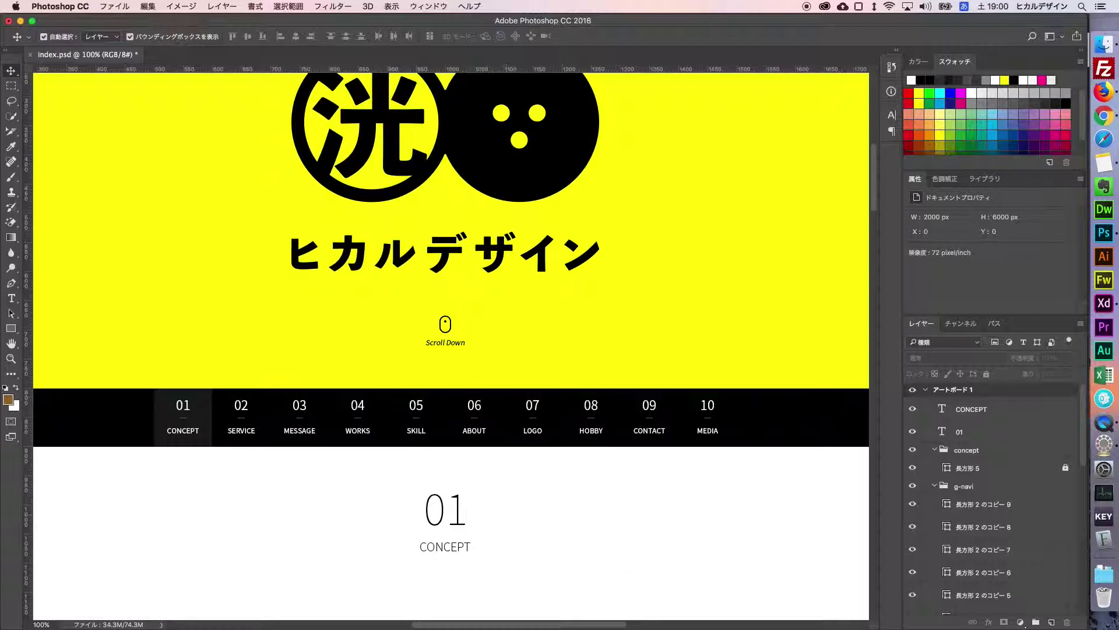
pyautogui.scroll(-1, 558, 519)
pyautogui.scroll(-5, 559, 519)
pyautogui.hotkey('alt', '.')
pyautogui.hotkey('alt', '.')
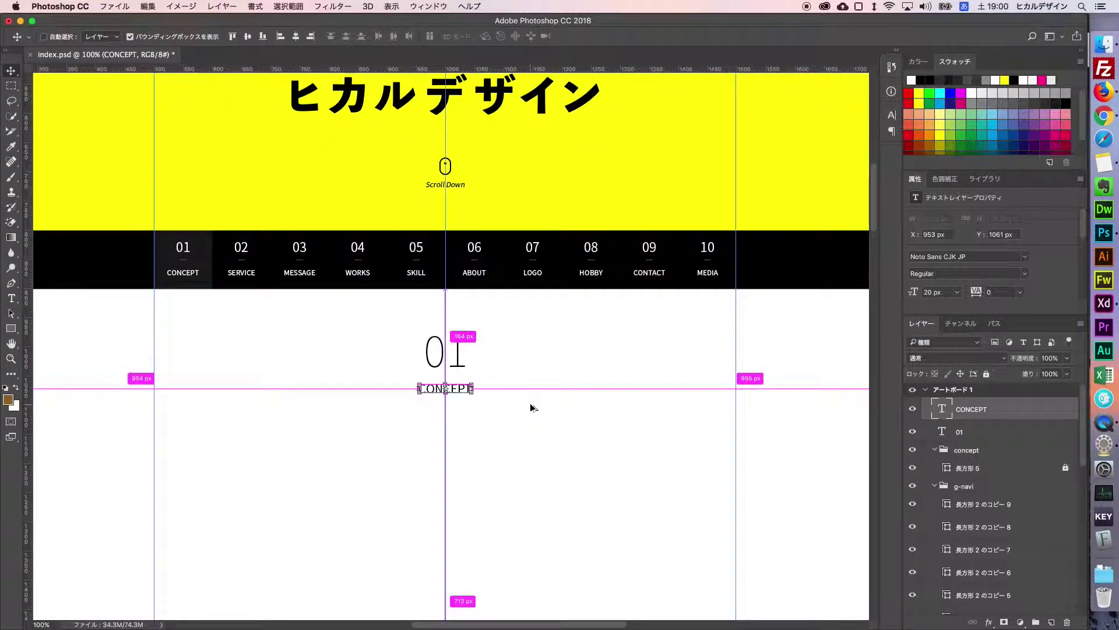
pyautogui.click(525, 391)
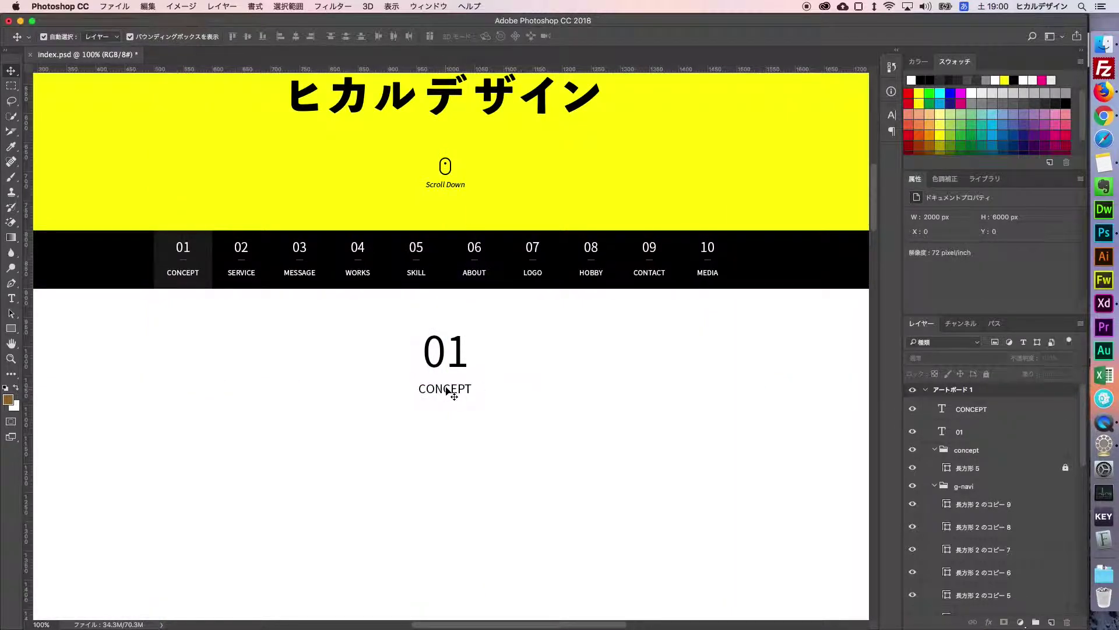
# Set the font size of the CONCEPT text under the large 01 to 18 px.
pyautogui.click(447, 391)
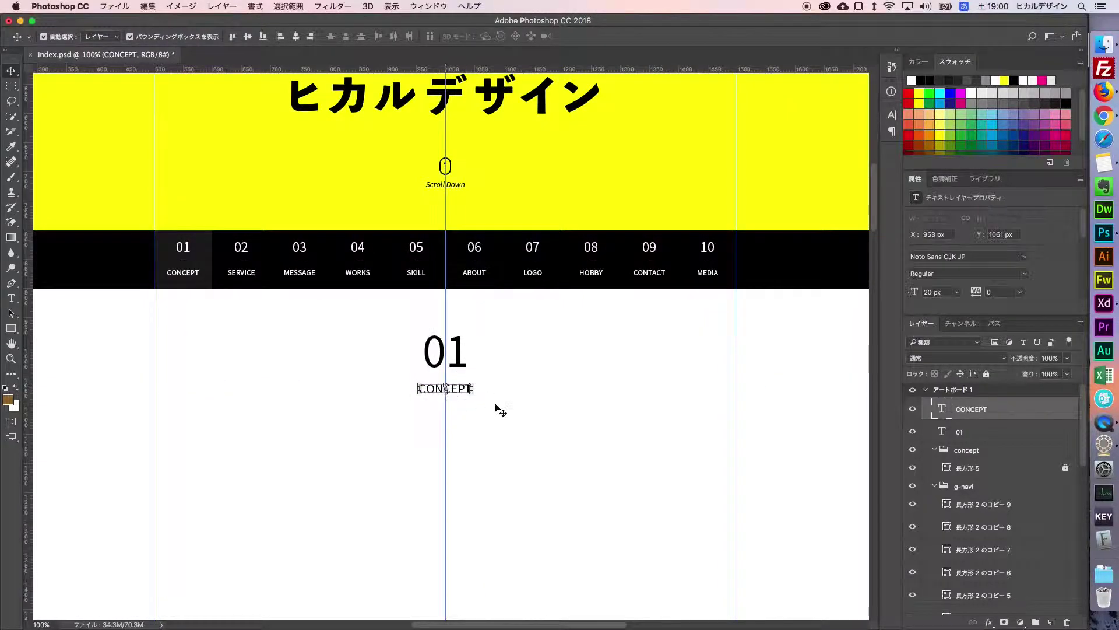
pyautogui.click(888, 119)
pyautogui.click(775, 148)
pyautogui.write('18')
pyautogui.press('Return')
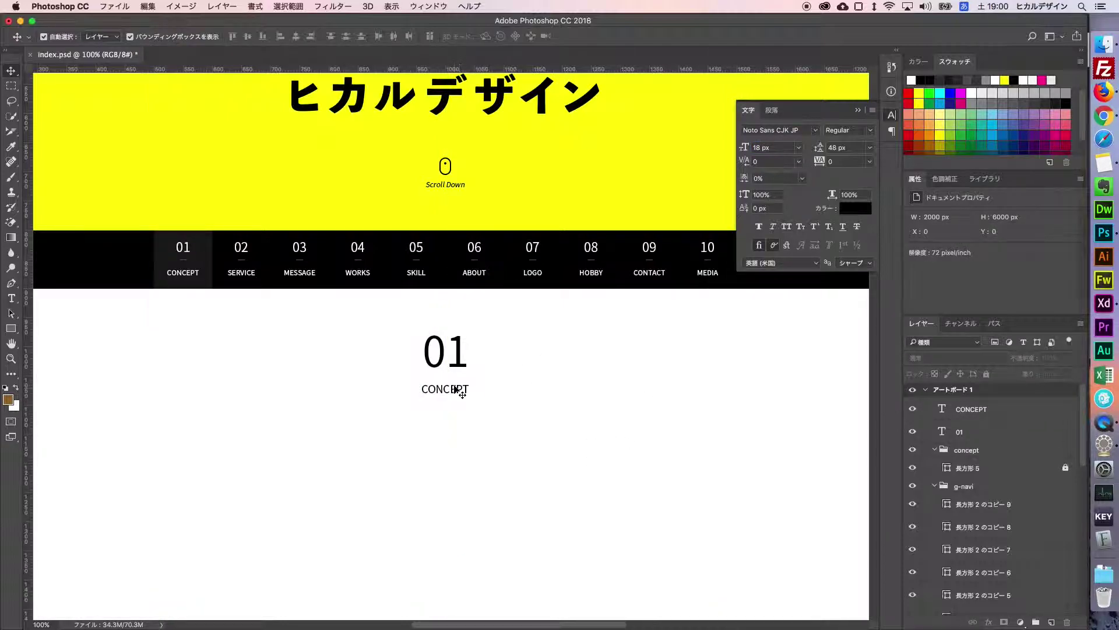
# Move the CONCEPT text closer beneath the large 01, to Y 1052 px, and hide the guides.
pyautogui.press('Up')
pyautogui.press('Up')
pyautogui.press('Up')
pyautogui.press('Up')
pyautogui.press('Up')
pyautogui.press('Up')
pyautogui.press('Up')
pyautogui.press('Up')
pyautogui.press('Up')
pyautogui.press('Up')
pyautogui.press('Up')
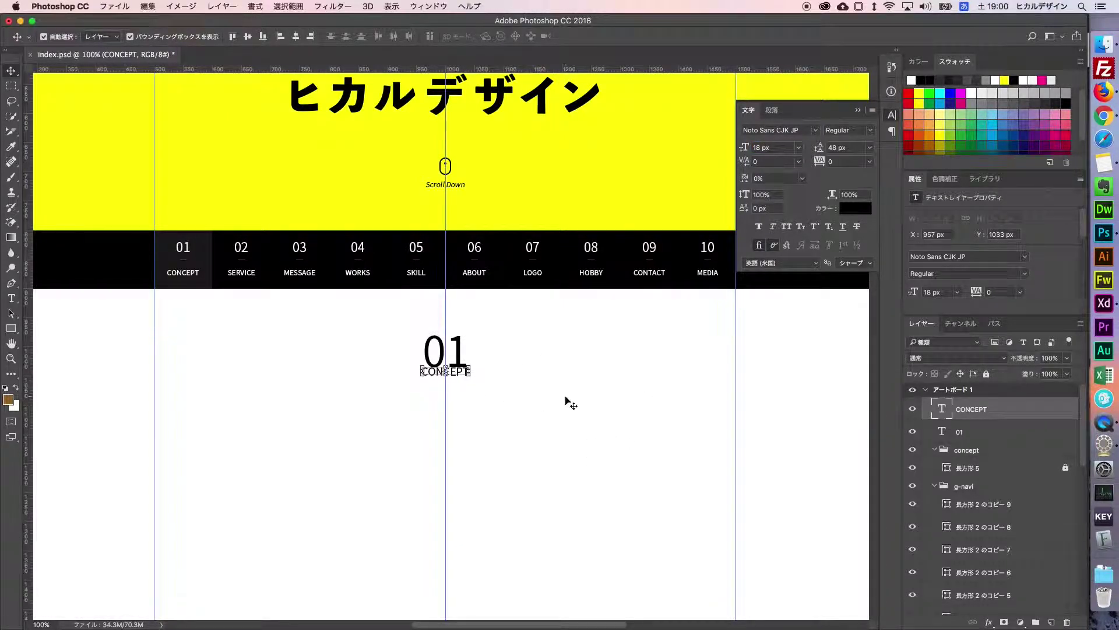
pyautogui.press('super+h')
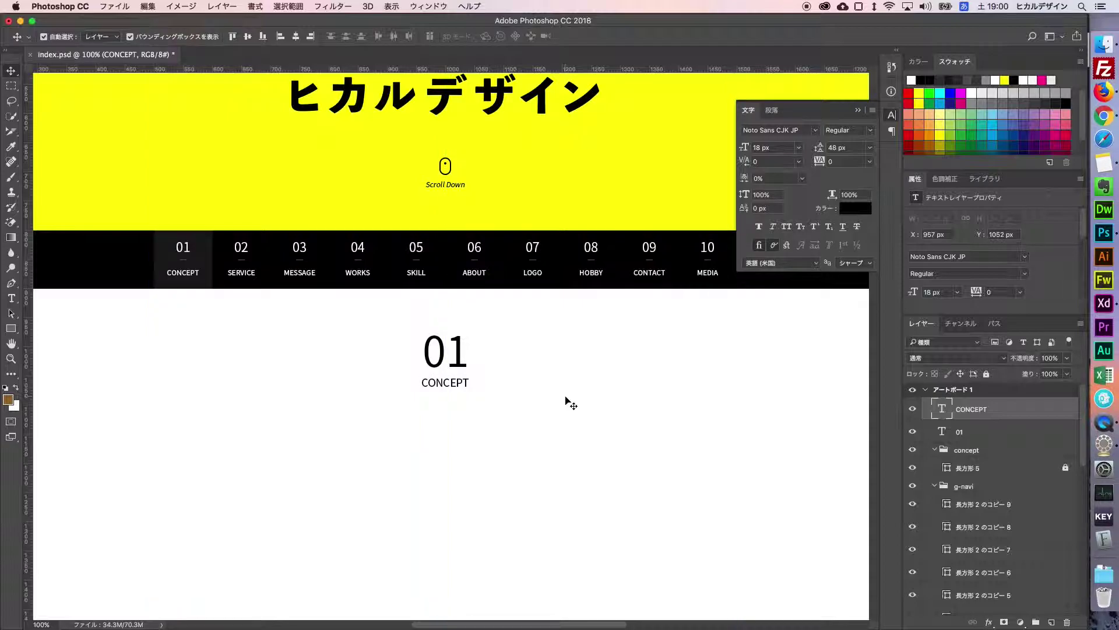
pyautogui.click(570, 401)
pyautogui.click(858, 110)
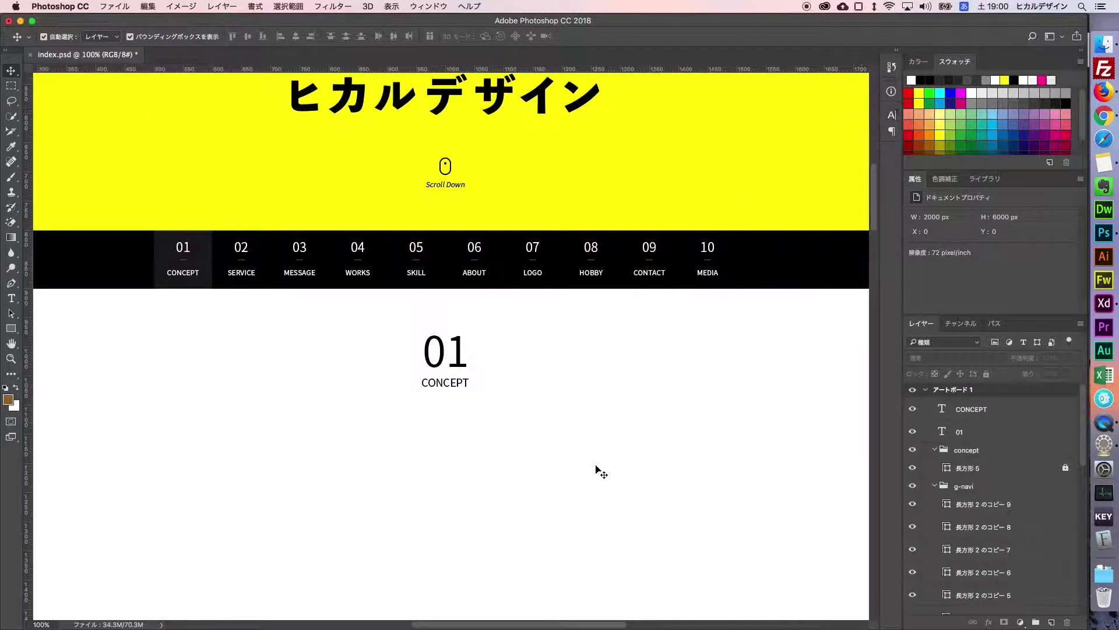
# Shift the CONCEPT text 10 px straight down, to Y 1062 px, with the guides hidden again.
pyautogui.click(443, 383)
pyautogui.press('super+h')
pyautogui.hotkey('shift', 'Down')
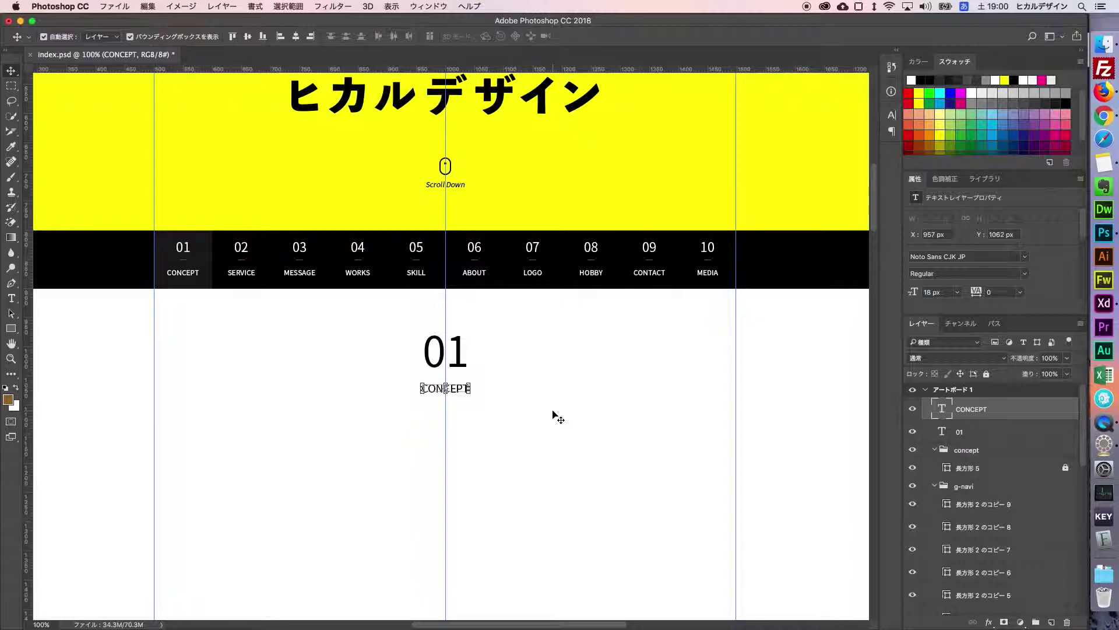
pyautogui.press('super+h')
pyautogui.click(558, 418)
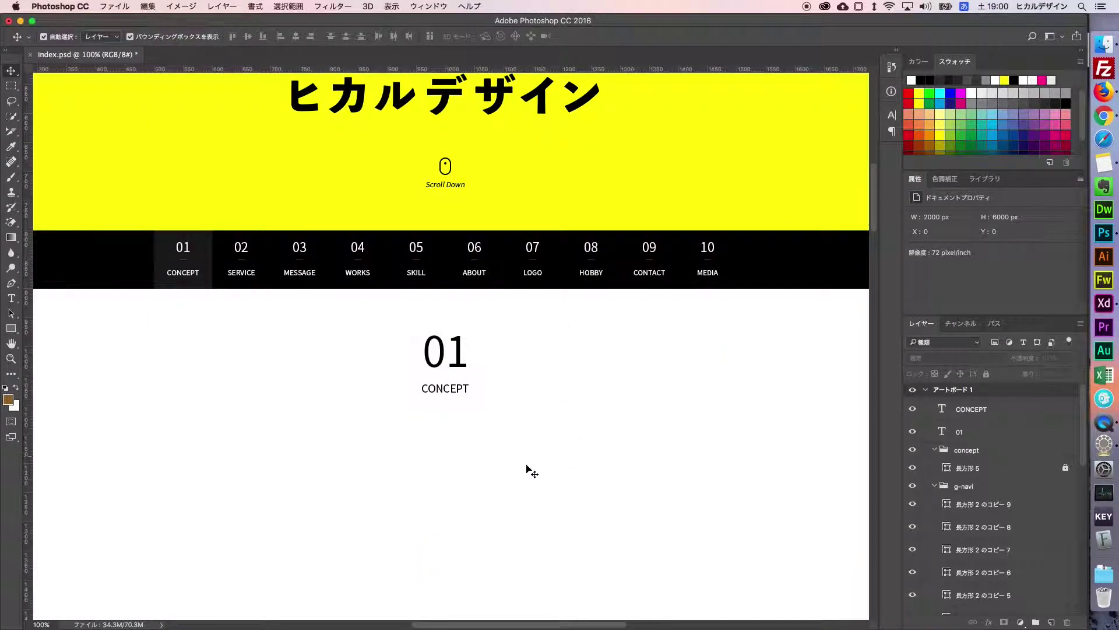
# Duplicate the CONCEPT text straight below, at Y 1155 px, and replace the copy's wording with ひとつひとつを丁寧に.
pyautogui.scroll(-3, 562, 402)
pyautogui.moveTo(445, 302); pyautogui.dragTo(454, 365)
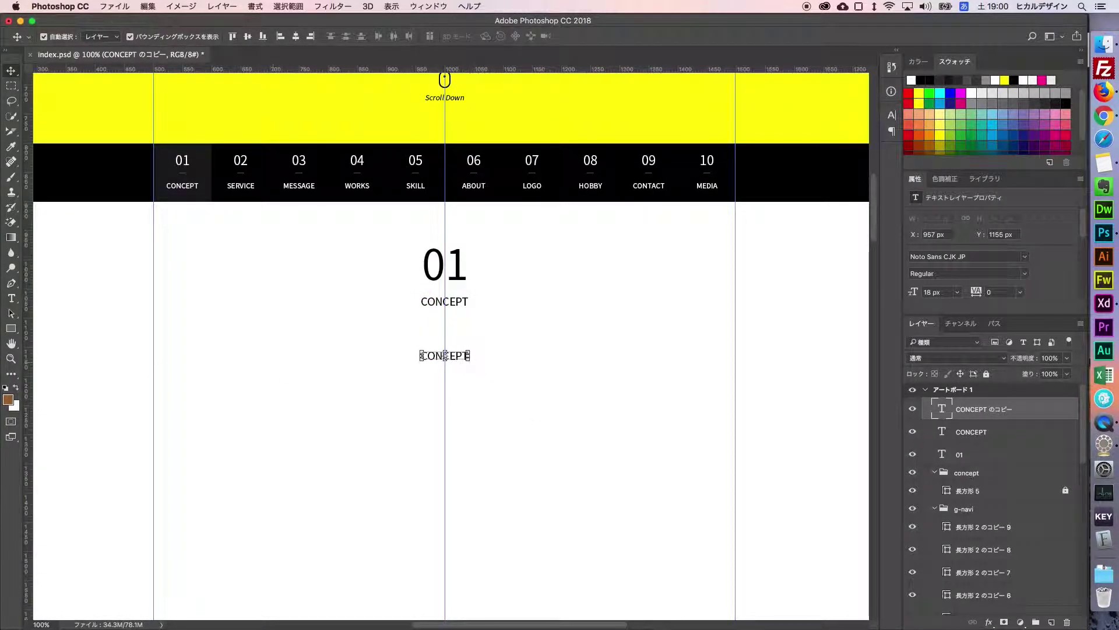
pyautogui.hotkey('ctrl', 'space')
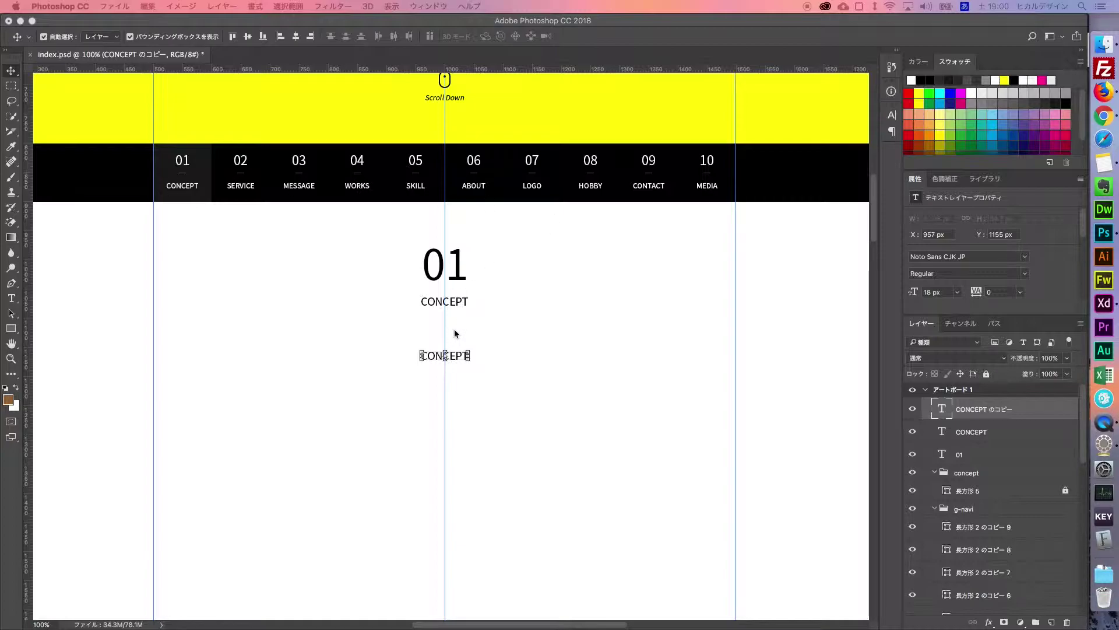
pyautogui.click(11, 298)
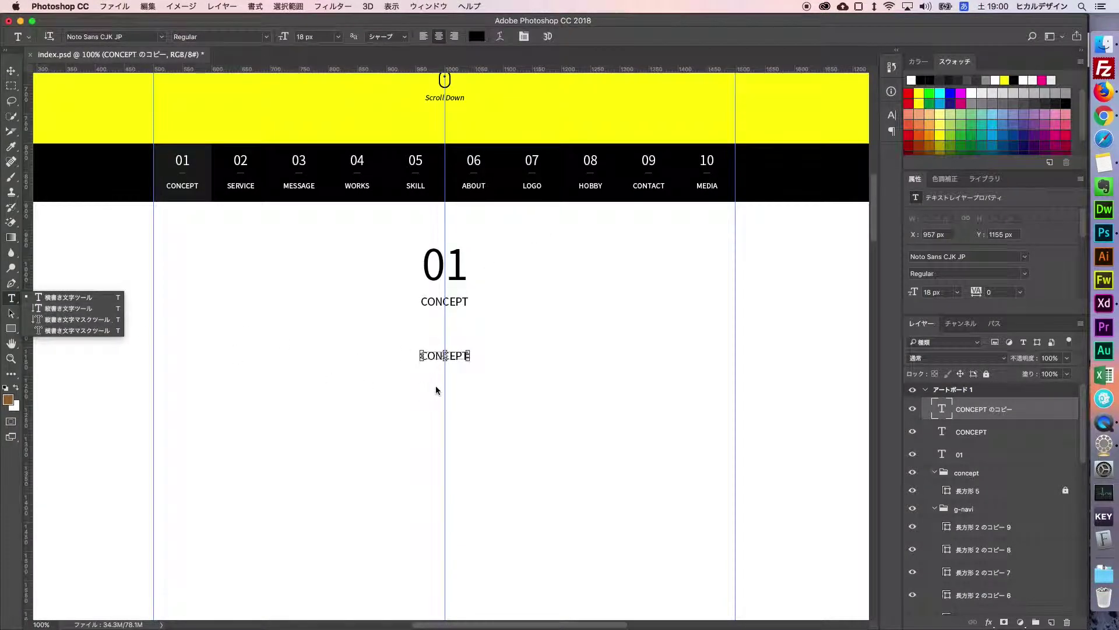
pyautogui.click(95, 289)
pyautogui.doubleClick(443, 355)
pyautogui.write('ひとつひとつを丁寧に')
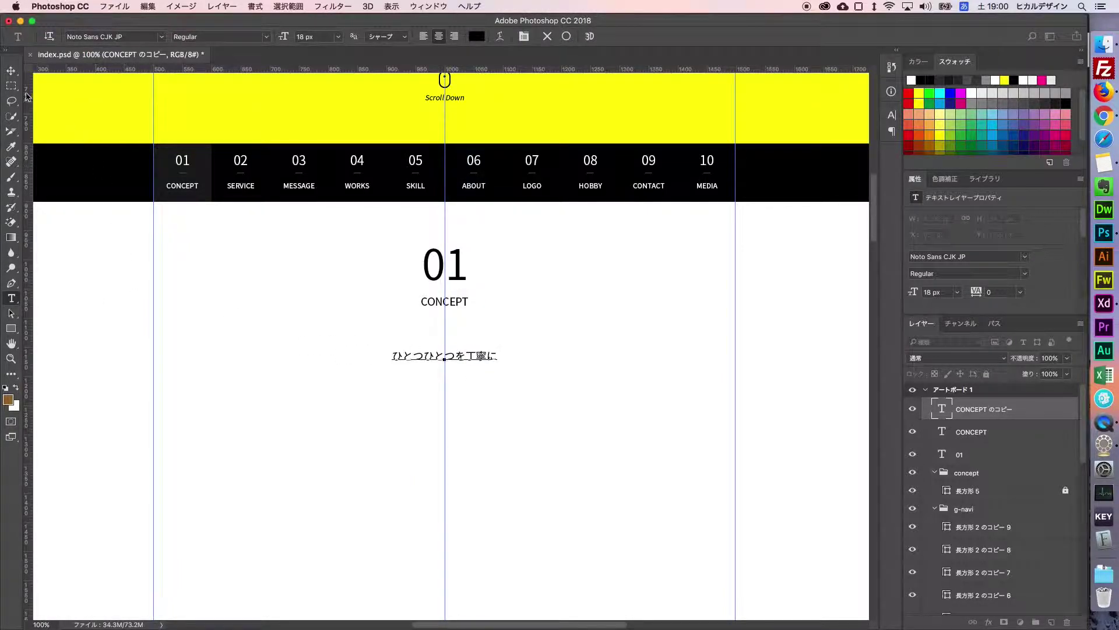
pyautogui.click(12, 70)
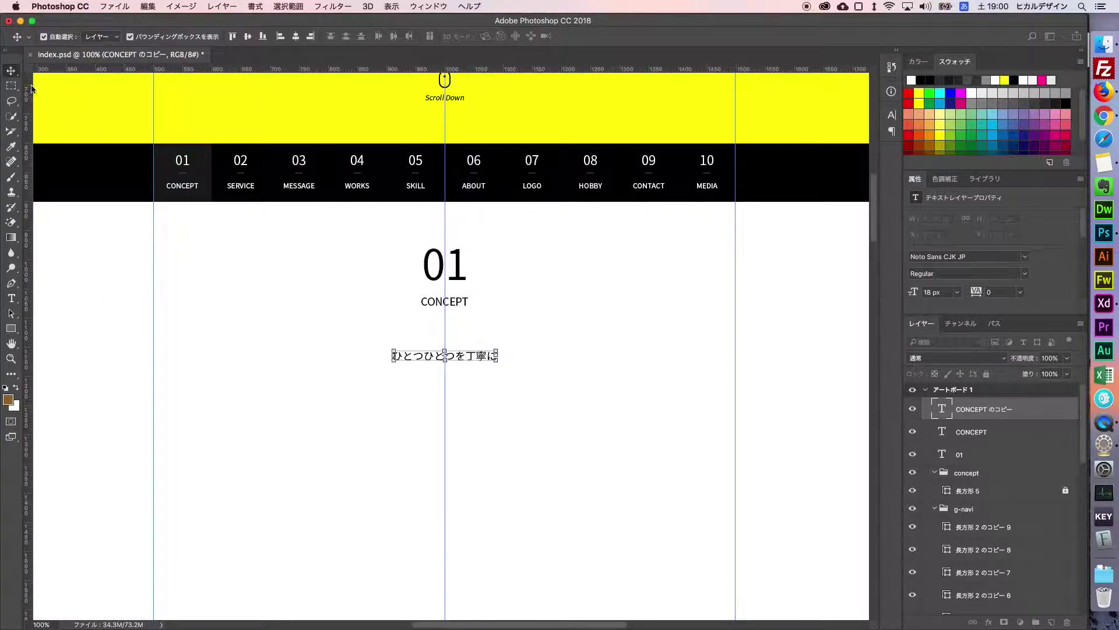
# Try a 24 px font size on the ひとつひとつを丁寧に text and settle on 32 px.
pyautogui.click(891, 117)
pyautogui.click(780, 147)
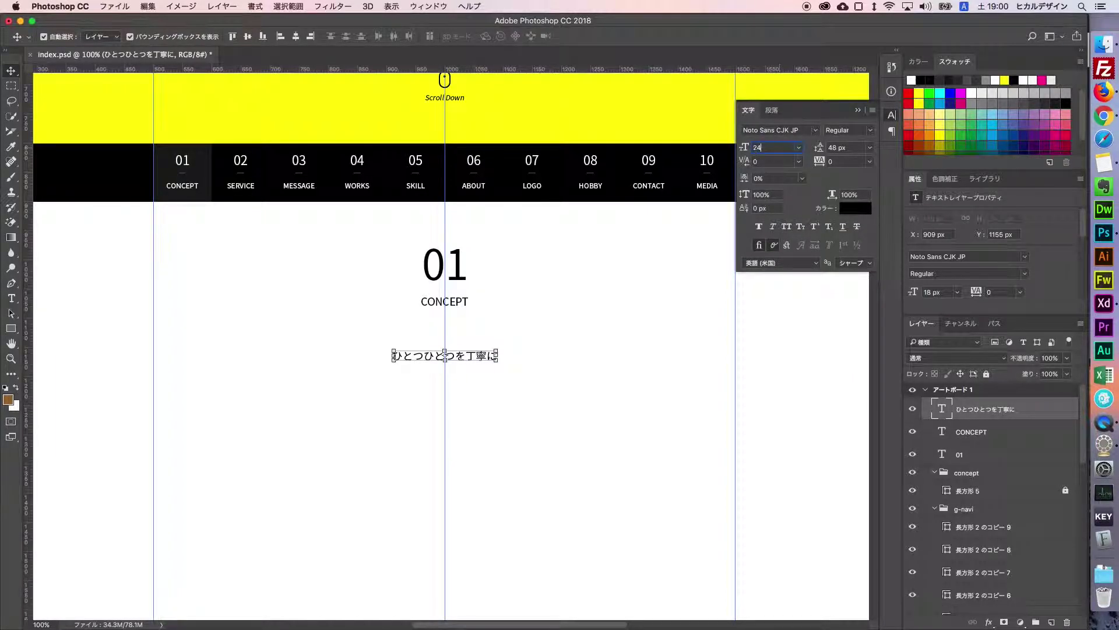
pyautogui.press('Return')
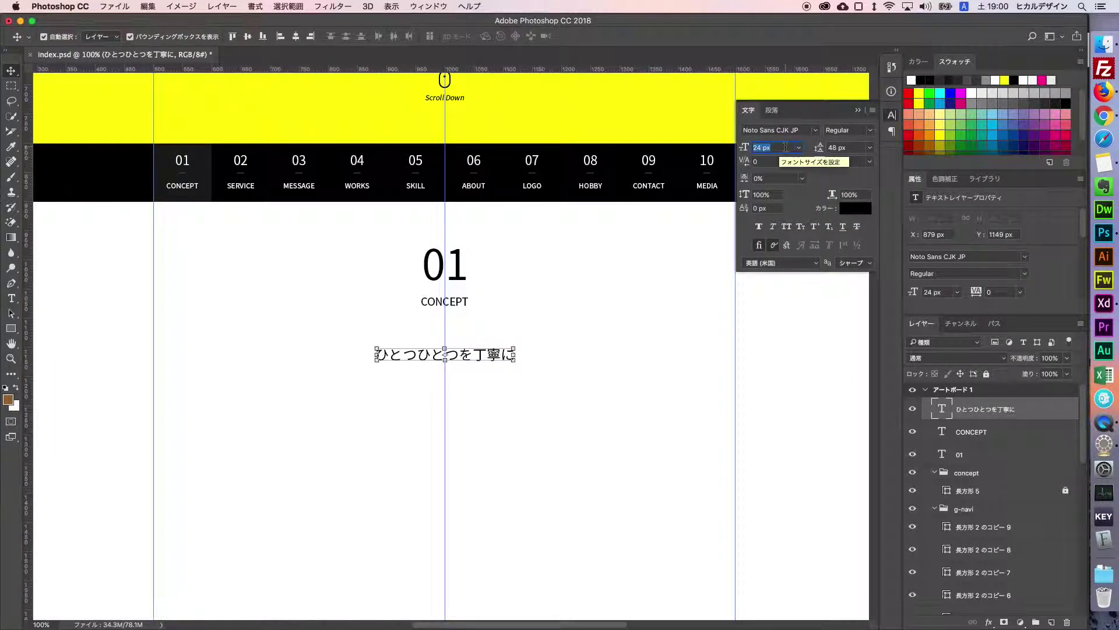
pyautogui.write('32')
pyautogui.press('Return')
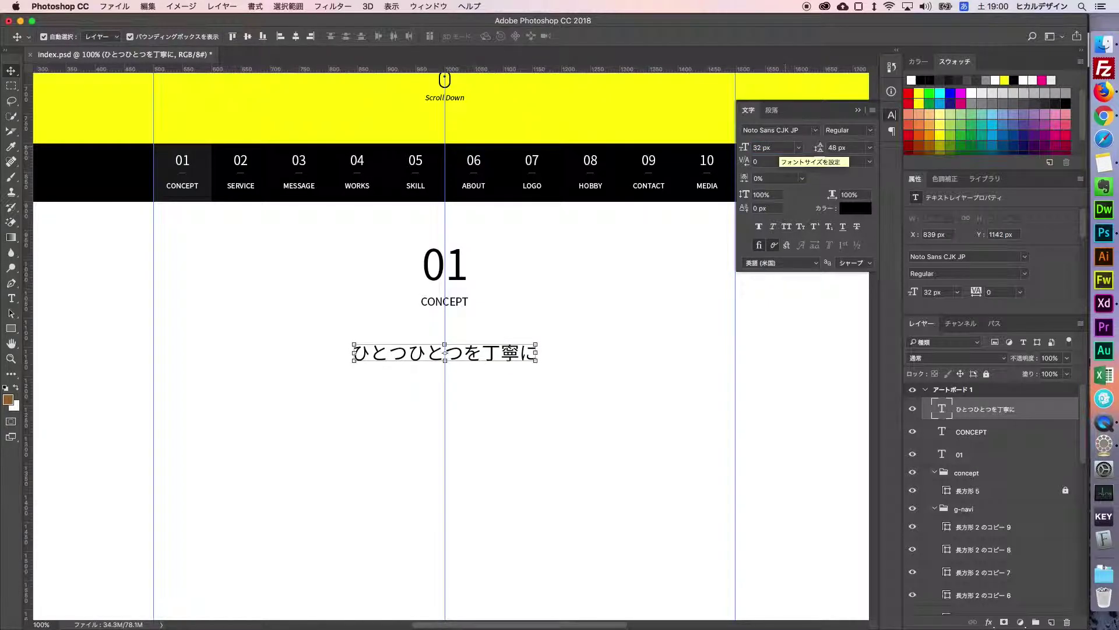
pyautogui.click(595, 372)
pyautogui.click(860, 109)
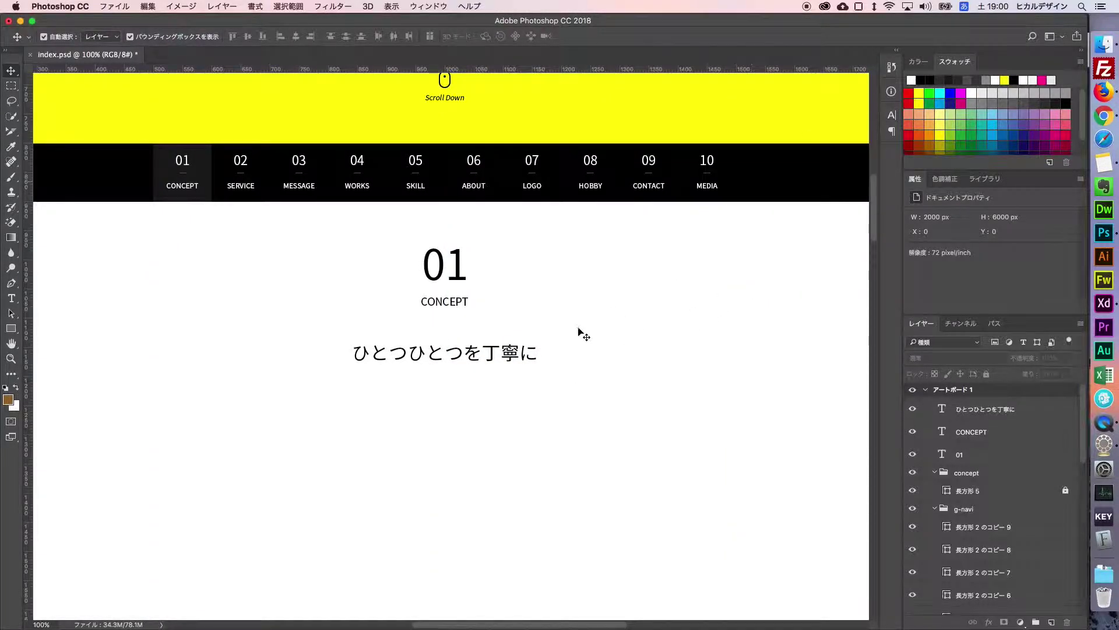
# Move the ひとつひとつを丁寧に text up directly beneath CONCEPT and space it 50 px down from there, to Y 1125 px.
pyautogui.moveTo(514, 350); pyautogui.dragTo(507, 319)
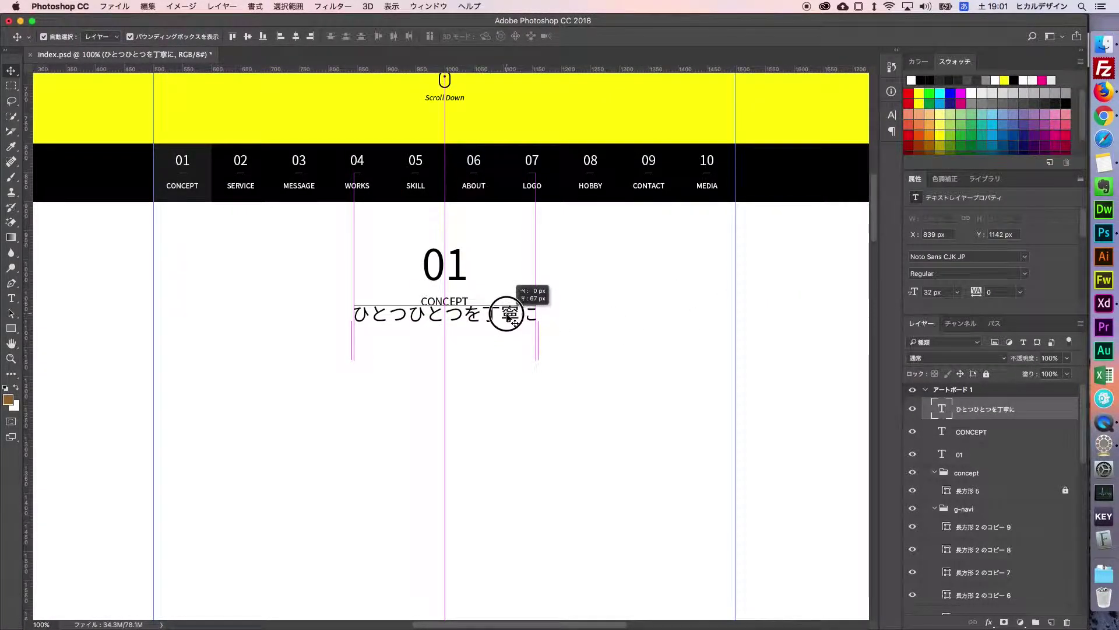
pyautogui.hotkey('shift', 'Down')
pyautogui.hotkey('shift', 'Down')
pyautogui.hotkey('shift', 'Down')
pyautogui.hotkey('shift', 'Down')
pyautogui.hotkey('shift', 'Down')
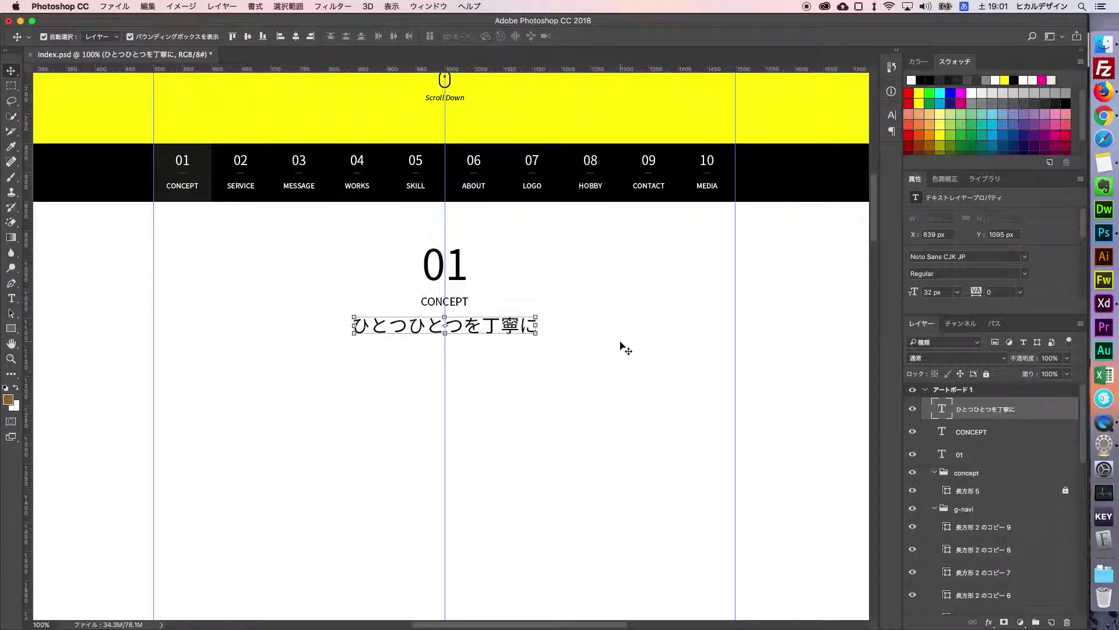
pyautogui.hotkey('shift', 'Down')
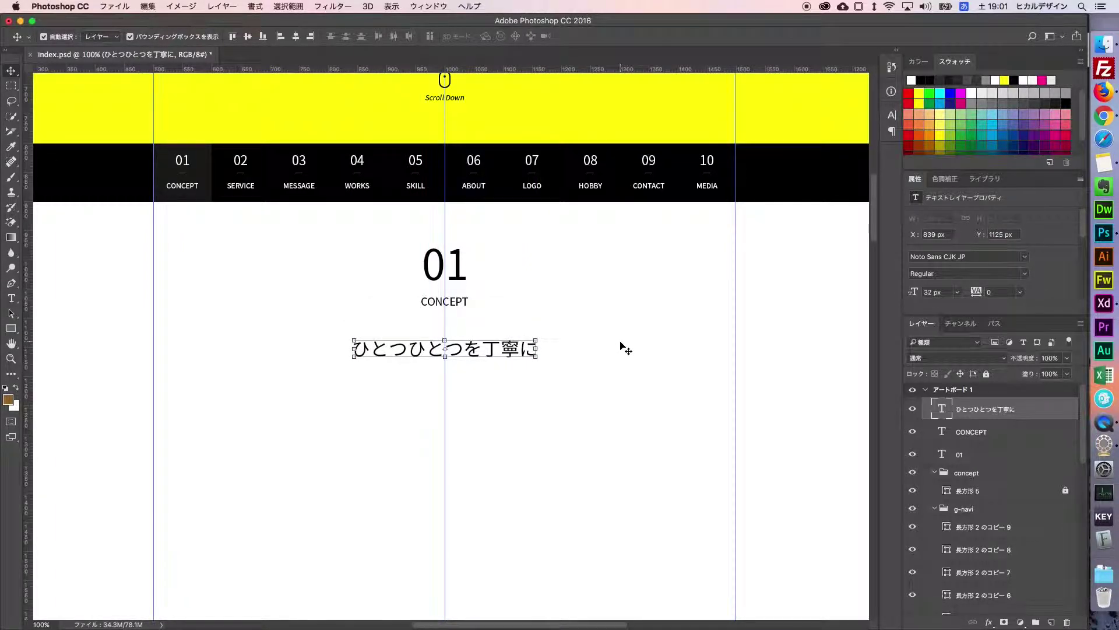
pyautogui.click(622, 347)
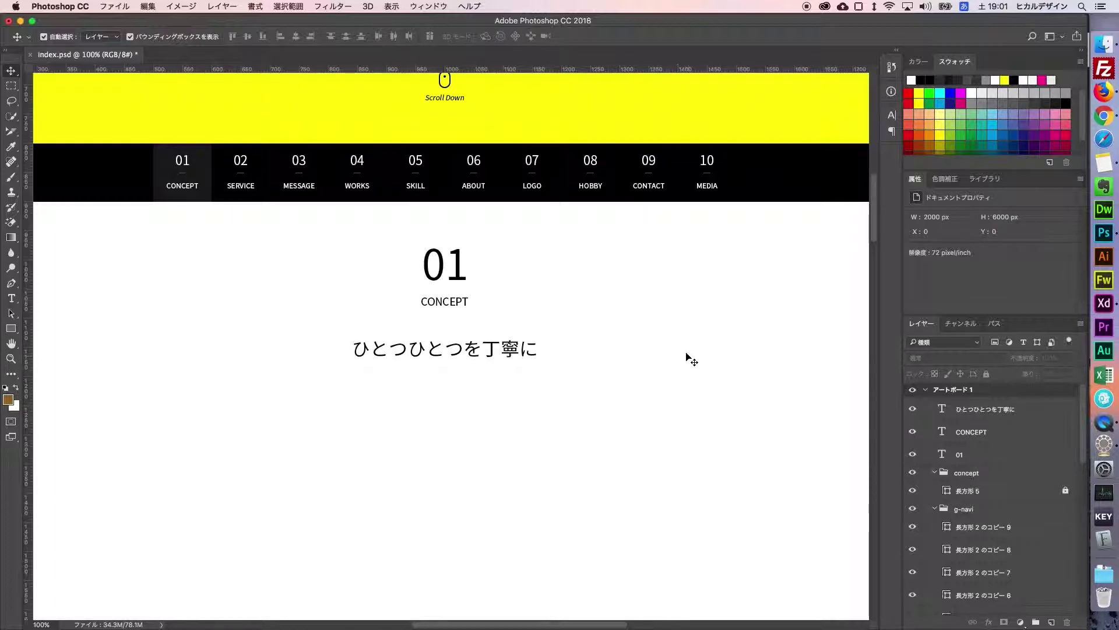
# Duplicate the ひとつひとつを丁寧に text straight below itself and set the copy's font size to 16 px.
pyautogui.scroll(5, 674, 315)
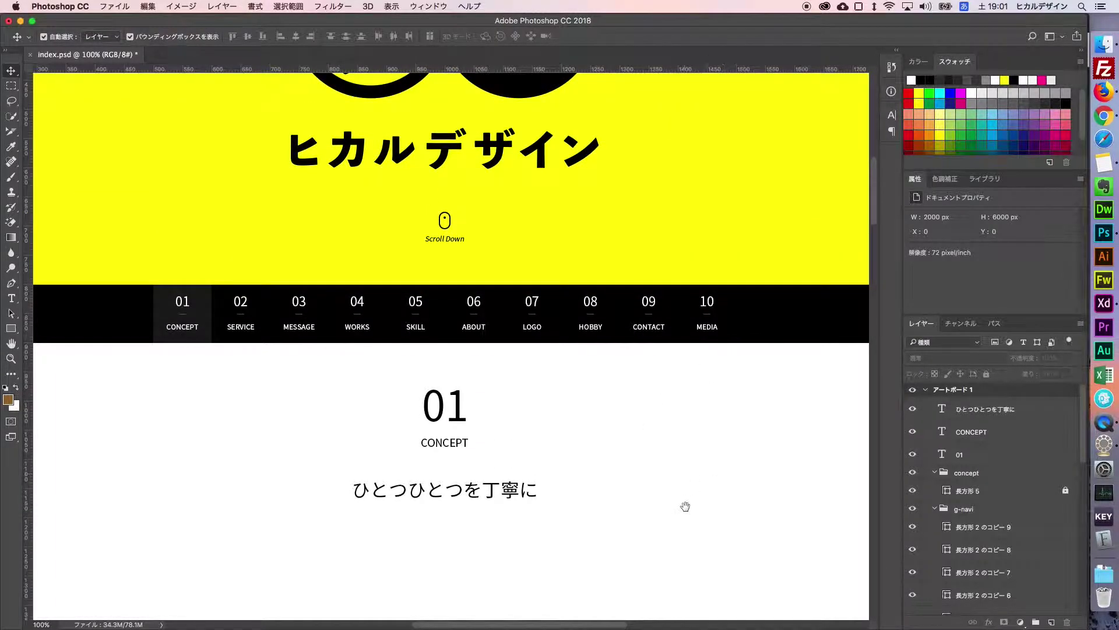
pyautogui.moveTo(685, 505); pyautogui.dragTo(689, 373)
pyautogui.scroll(-1, 579, 449)
pyautogui.moveTo(466, 331); pyautogui.dragTo(478, 404)
pyautogui.click(892, 116)
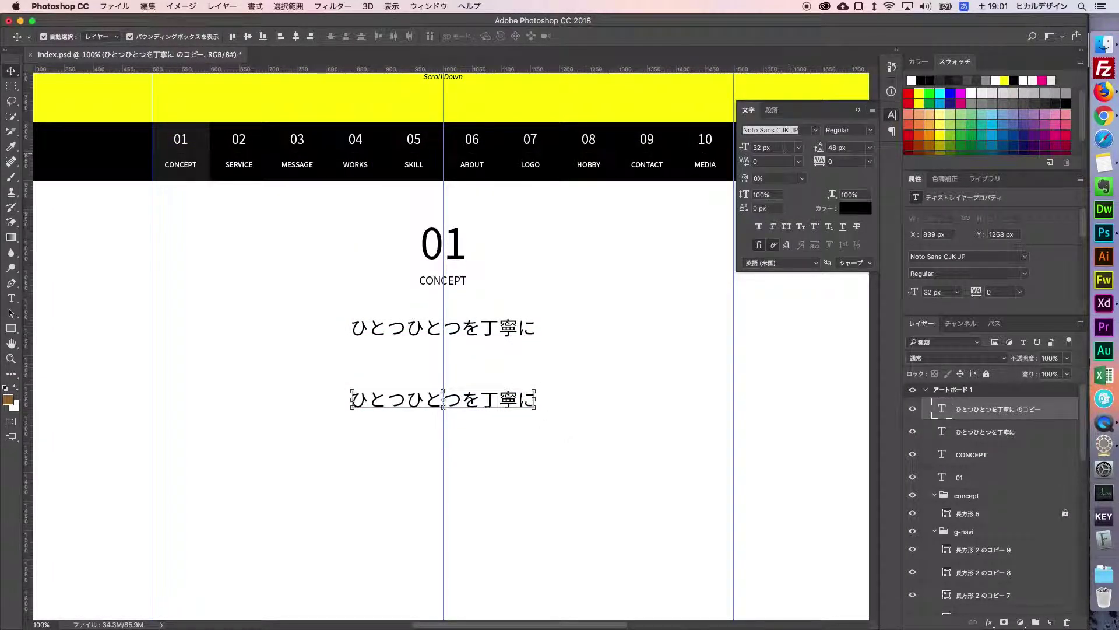
pyautogui.click(784, 147)
pyautogui.write('16')
pyautogui.press('Return')
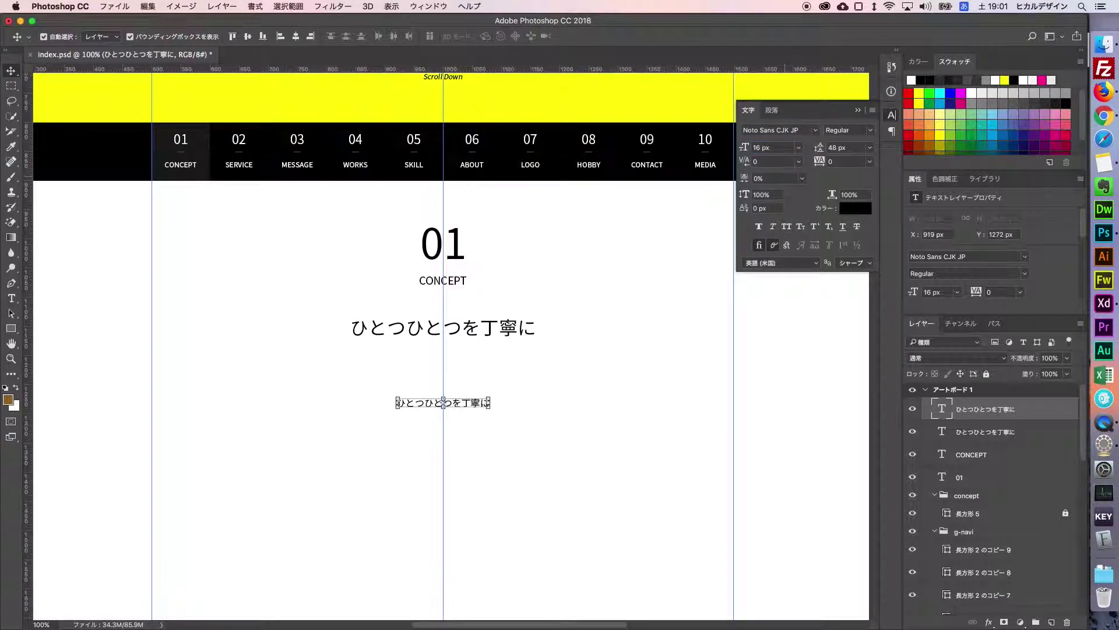
# Move the 16 px copy straight up, closer beneath the 32 px line.
pyautogui.click(466, 421)
pyautogui.moveTo(464, 404); pyautogui.dragTo(464, 376)
pyautogui.click(475, 408)
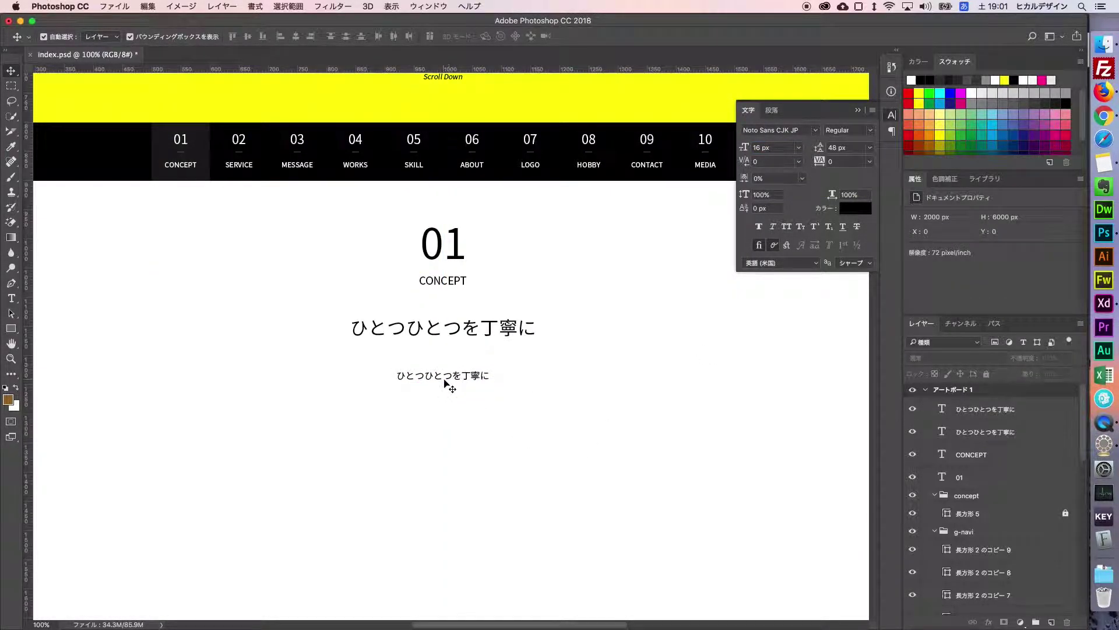
# Create a paragraph text box of about 1020 × 237 px below the 16 px line, containing ひとつひとつを丁寧に.
pyautogui.click(12, 299)
pyautogui.moveTo(185, 406); pyautogui.dragTo(778, 542)
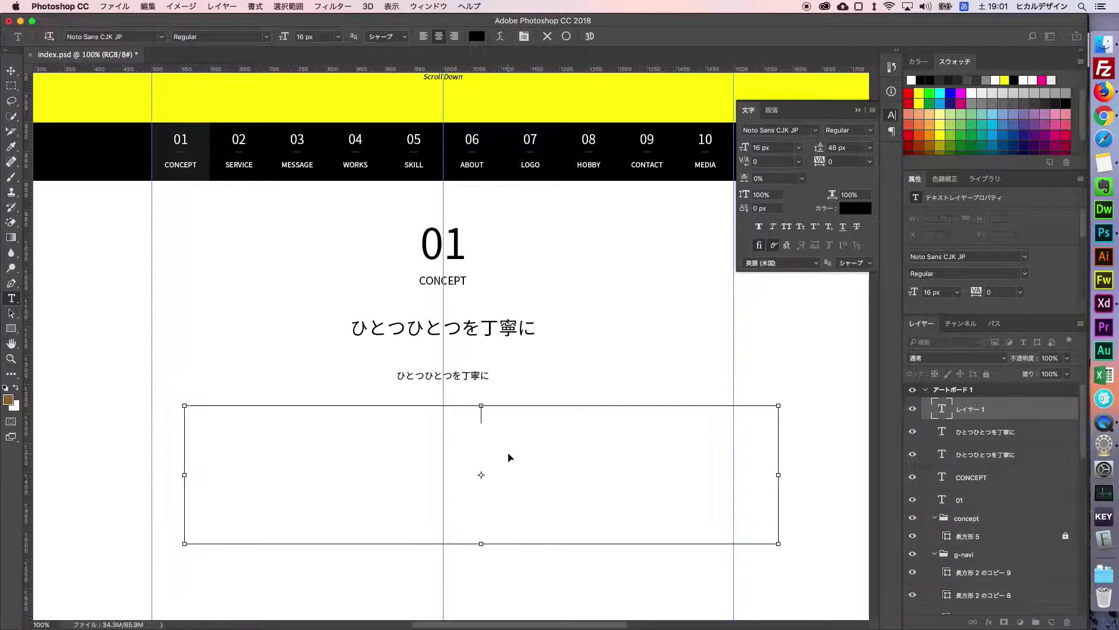
pyautogui.write('ひとつひとつを丁寧に')
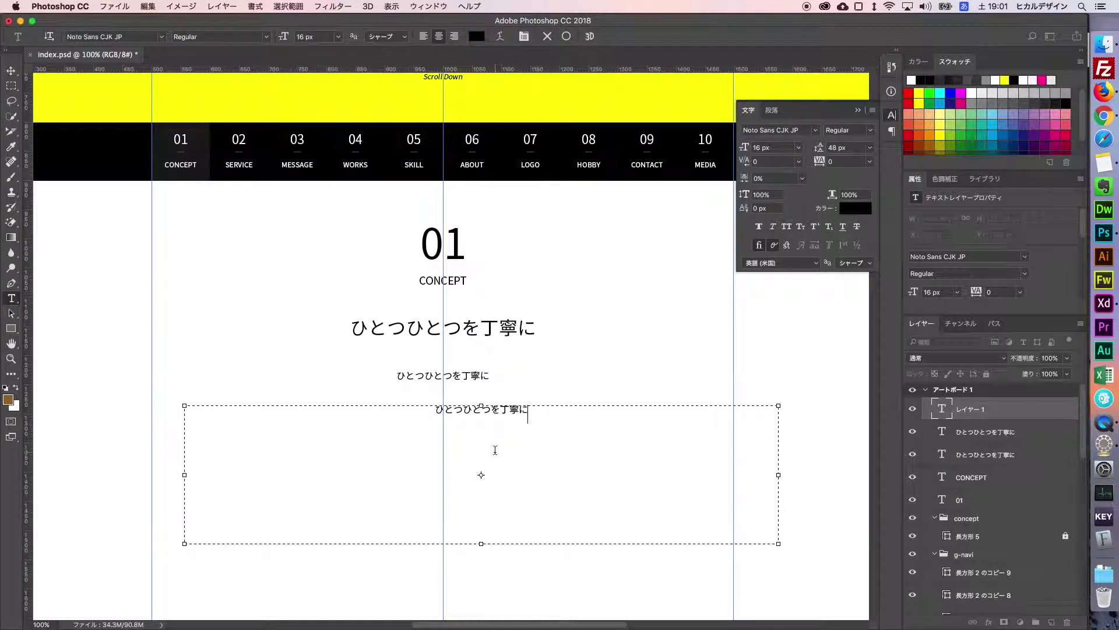
pyautogui.press('super+Return')
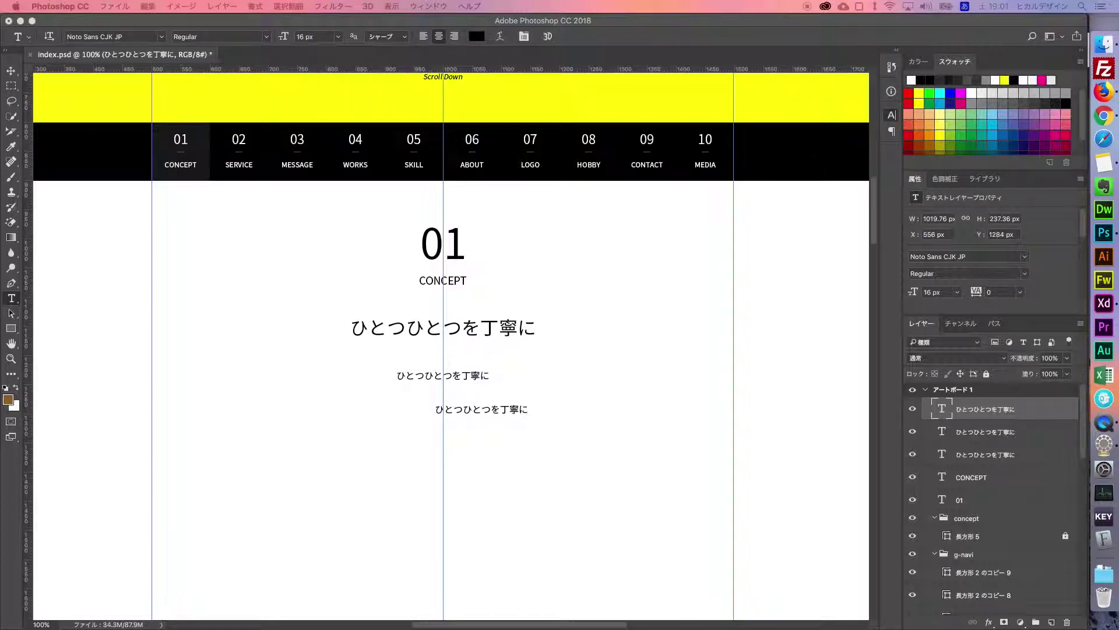
pyautogui.click(494, 408)
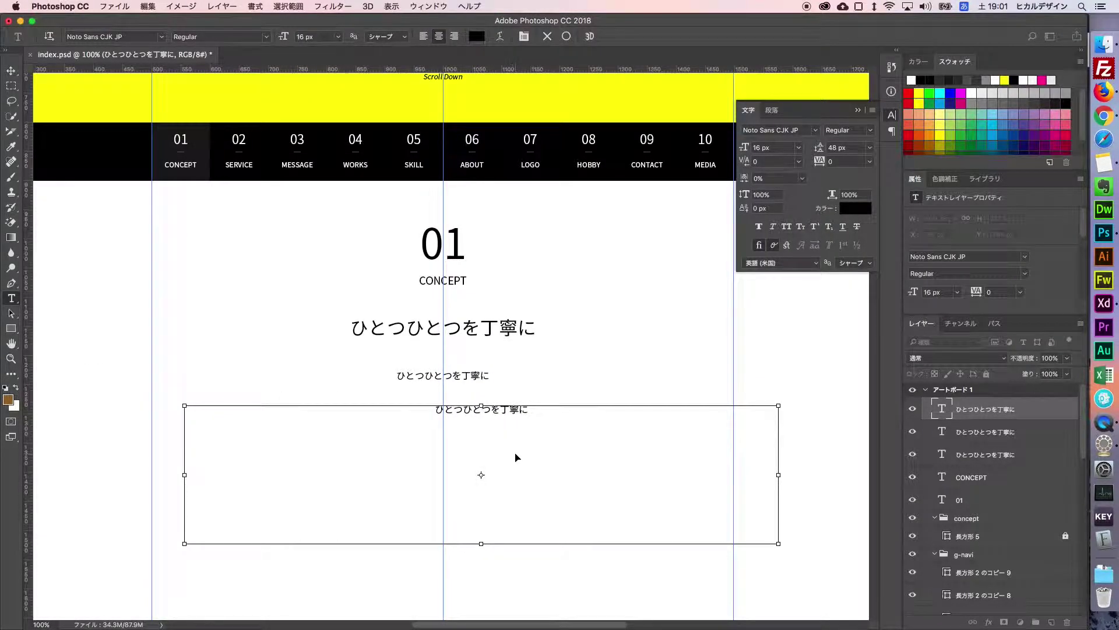
# Replace the paragraph box's text with the concept copy beginning 「いい仕事だね」 and shorten the box to about 211 px high.
pyautogui.press('super+a')
pyautogui.write('「いい仕事だね」と言われる仕事をする為には、知識や技術、そして経験が何より重要です。 経験によって仕事は身体に染み込んで、問題を解決する速度が上がります。 そして、速度が上がることで余裕が生まれ、現状を俯瞰で見る目線になります。 すると、これまで気付けなかった問題を発見し、それがまた経験となります。 これらは与えられた仕事をこなすだけでは体験できず「ひとつひとつの仕事を丁寧に仕上げる」結果、もたらされる現象です。')
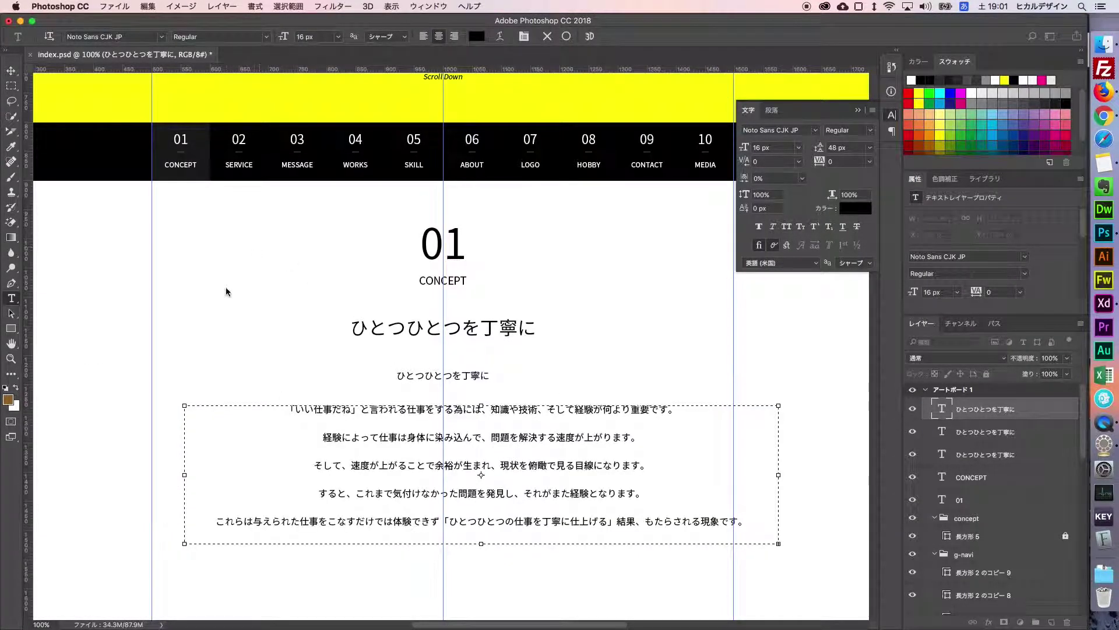
pyautogui.moveTo(480, 544); pyautogui.dragTo(480, 529)
pyautogui.click(11, 70)
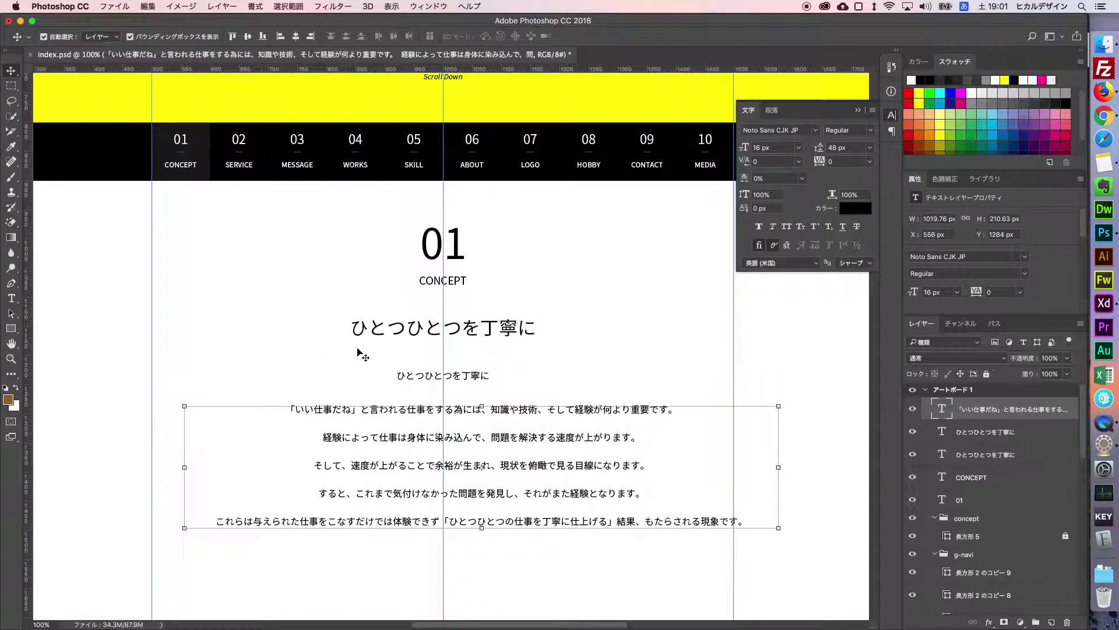
# Delete the leftover 16 px ひとつひとつを丁寧に line and fit the paragraph box between the outer guides, about 1000 px wide from X 500 px.
pyautogui.click(407, 380)
pyautogui.press('BackSpace')
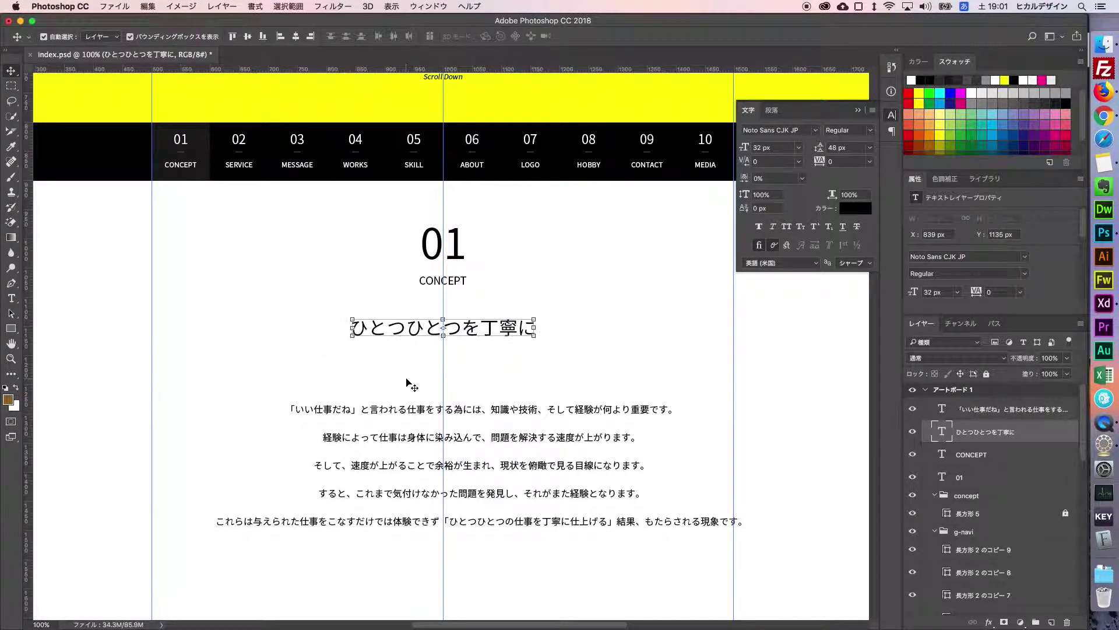
pyautogui.click(415, 417)
pyautogui.moveTo(415, 413); pyautogui.dragTo(383, 411)
pyautogui.press('Left')
pyautogui.press('t')
pyautogui.click(313, 445)
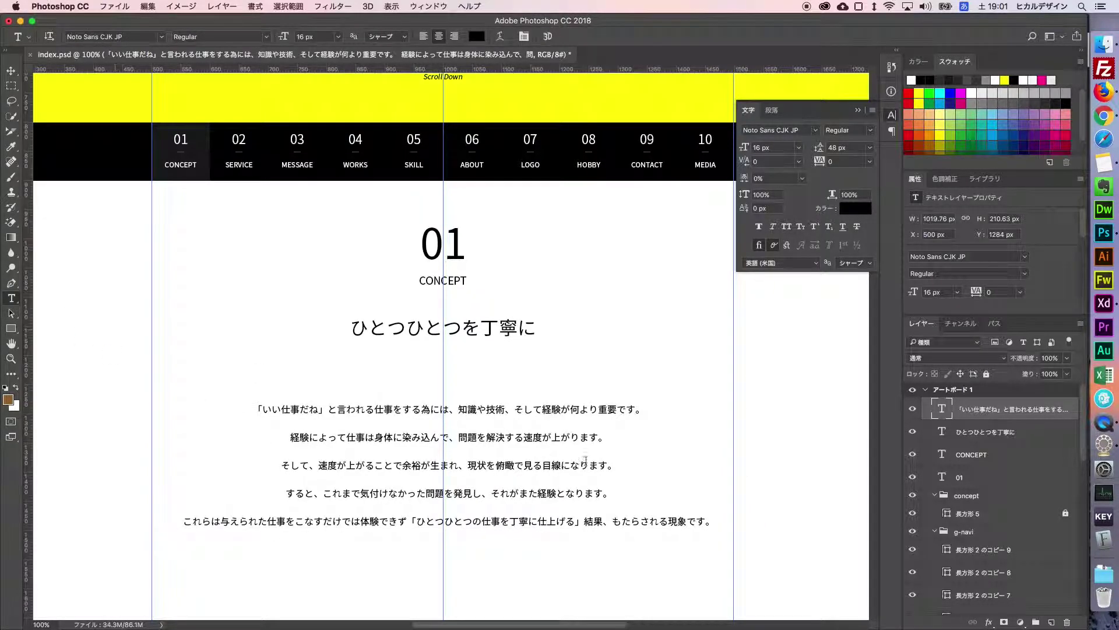
pyautogui.moveTo(750, 466); pyautogui.dragTo(734, 466)
pyautogui.click(11, 70)
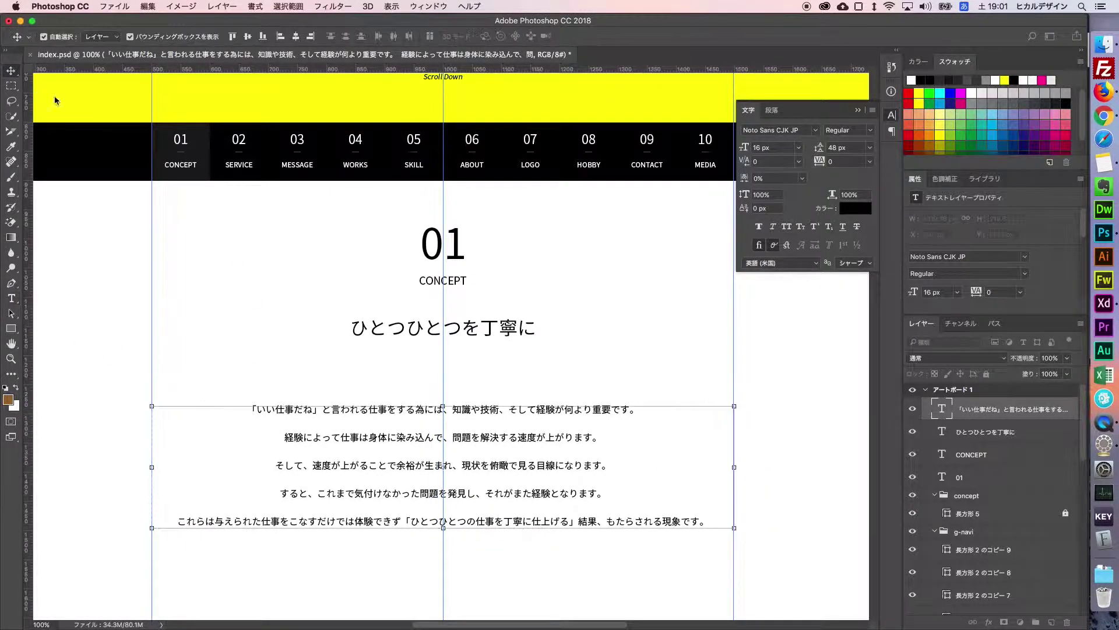
# Move the body paragraph straight up beneath the 32 px tagline and space it down from there, to Y 1225 px.
pyautogui.moveTo(484, 441); pyautogui.dragTo(480, 369)
pyautogui.hotkey('shift', 'Down')
pyautogui.hotkey('shift', 'Down')
pyautogui.hotkey('shift', 'Down')
pyautogui.hotkey('shift', 'Down')
pyautogui.hotkey('shift', 'Down')
pyautogui.hotkey('shift', 'Down')
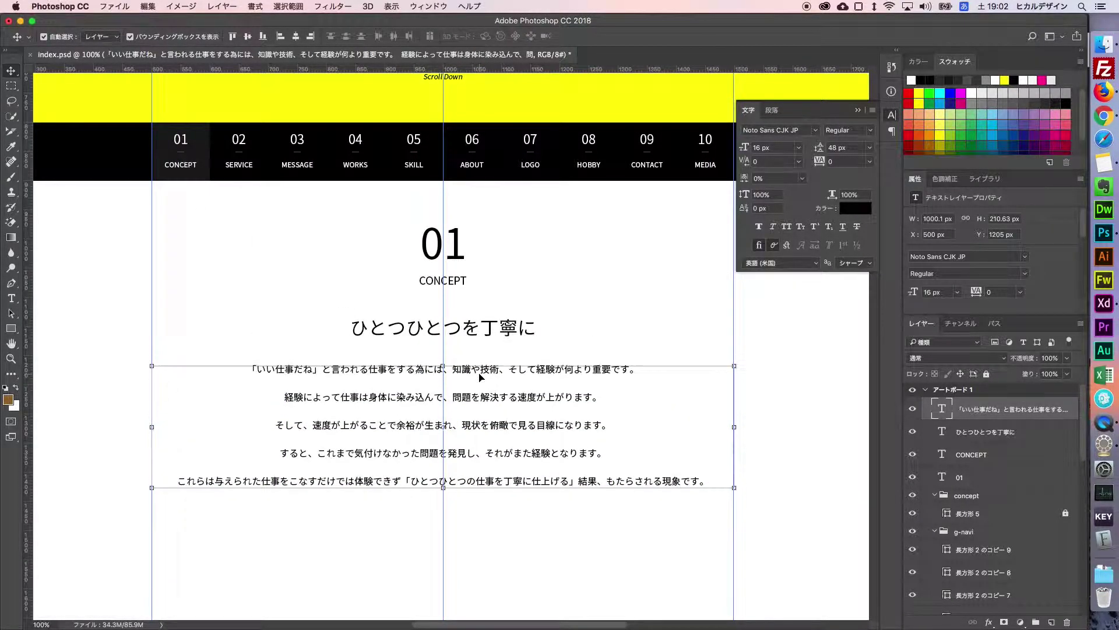
pyautogui.click(697, 240)
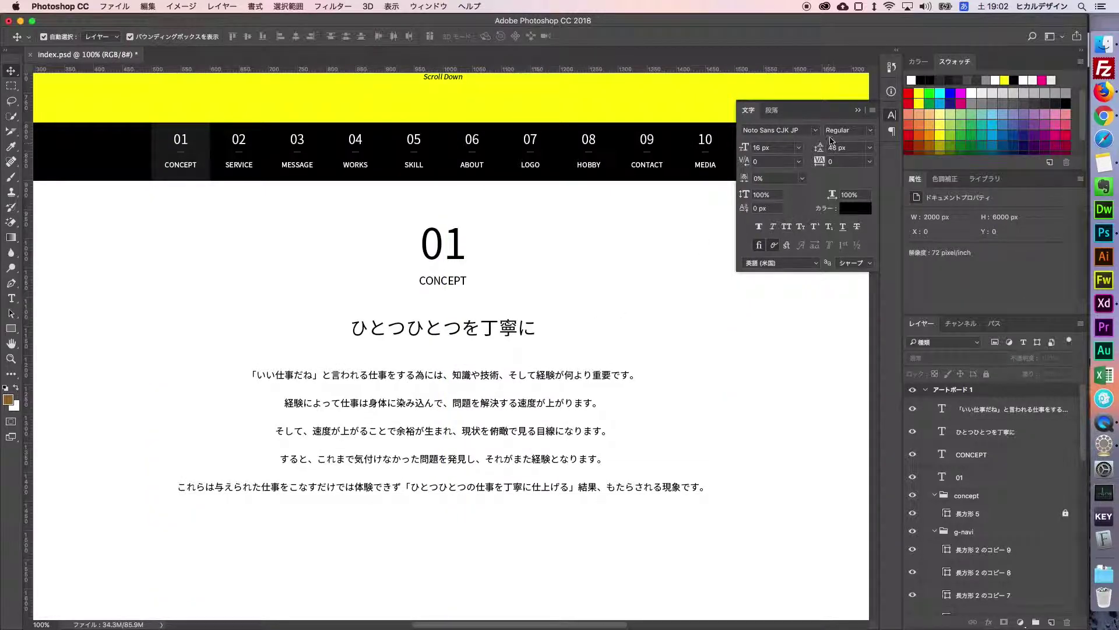
pyautogui.click(857, 110)
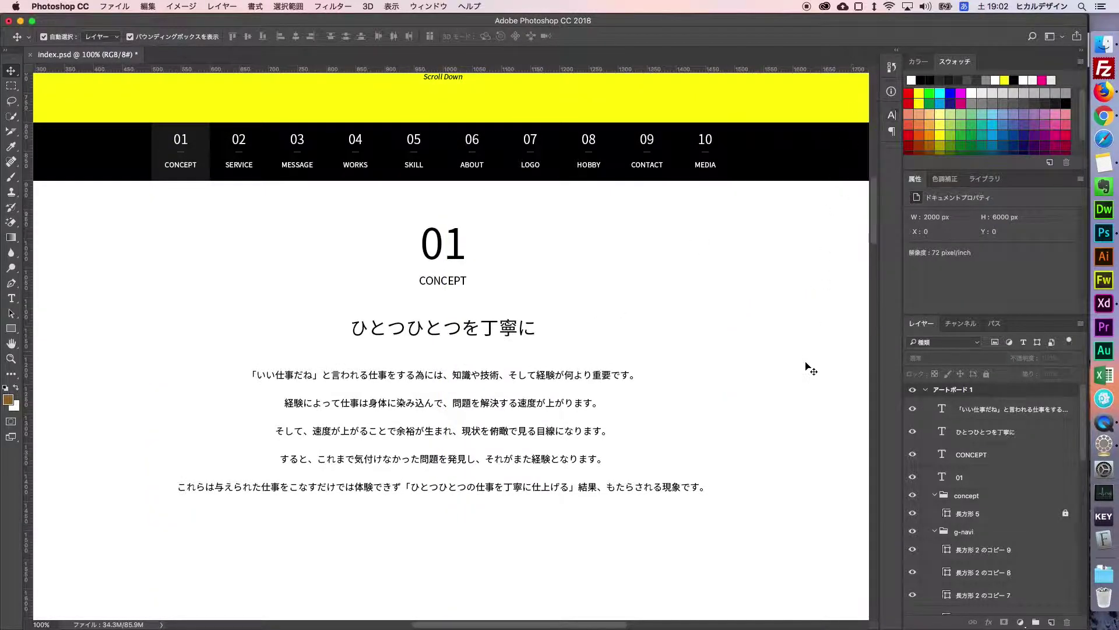
# Set the body paragraph's leading to automatic (自動) and left-align its text.
pyautogui.click(585, 430)
pyautogui.click(892, 115)
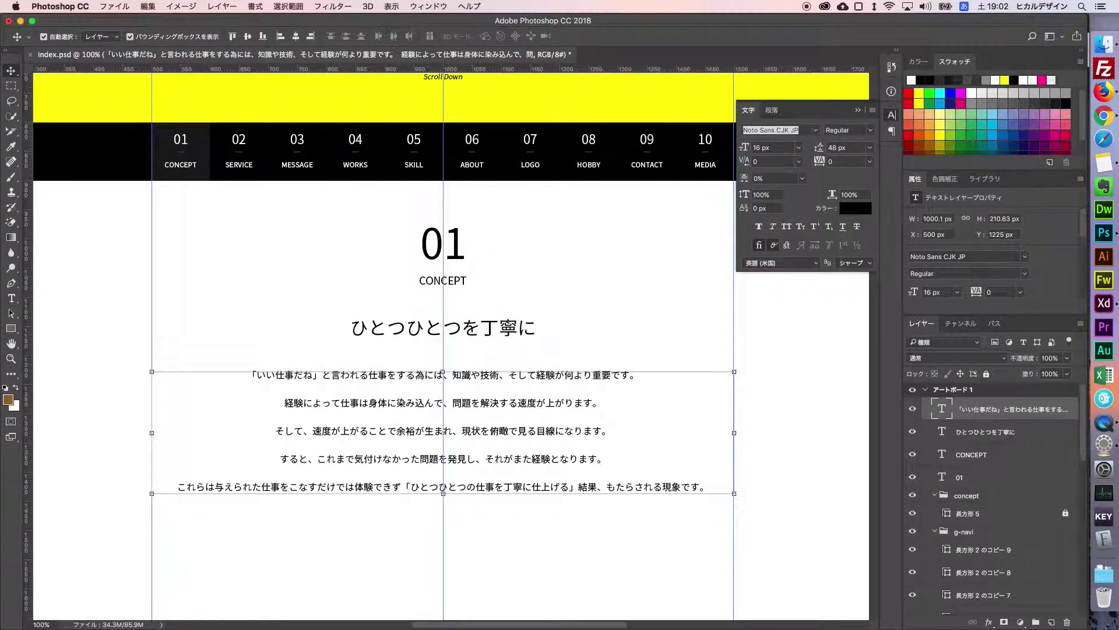
pyautogui.click(870, 147)
pyautogui.click(845, 153)
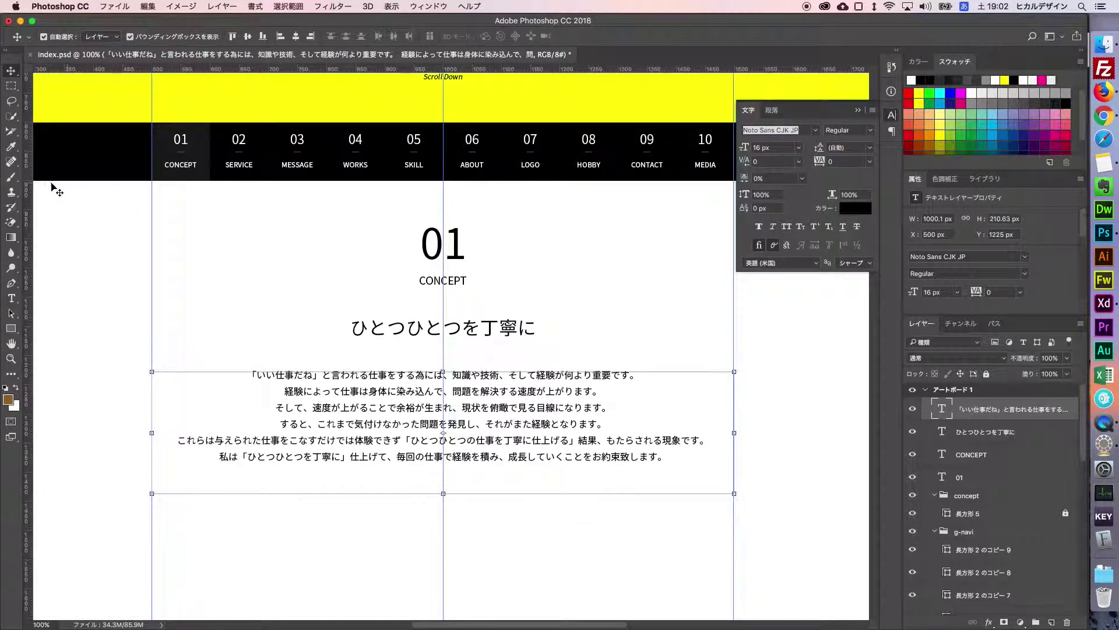
pyautogui.click(772, 109)
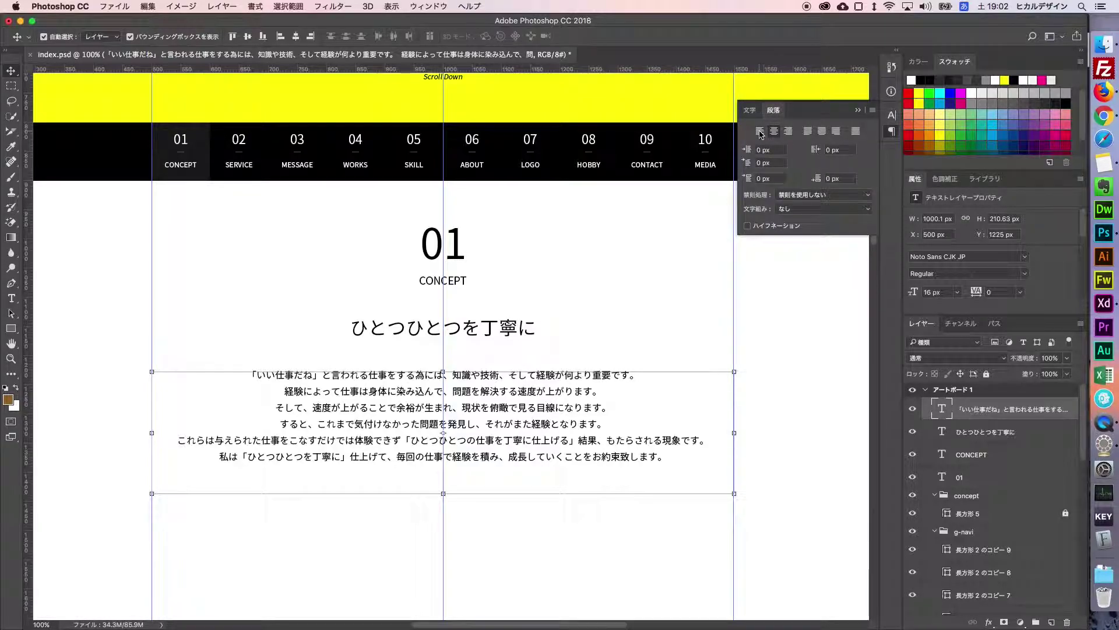
pyautogui.click(760, 132)
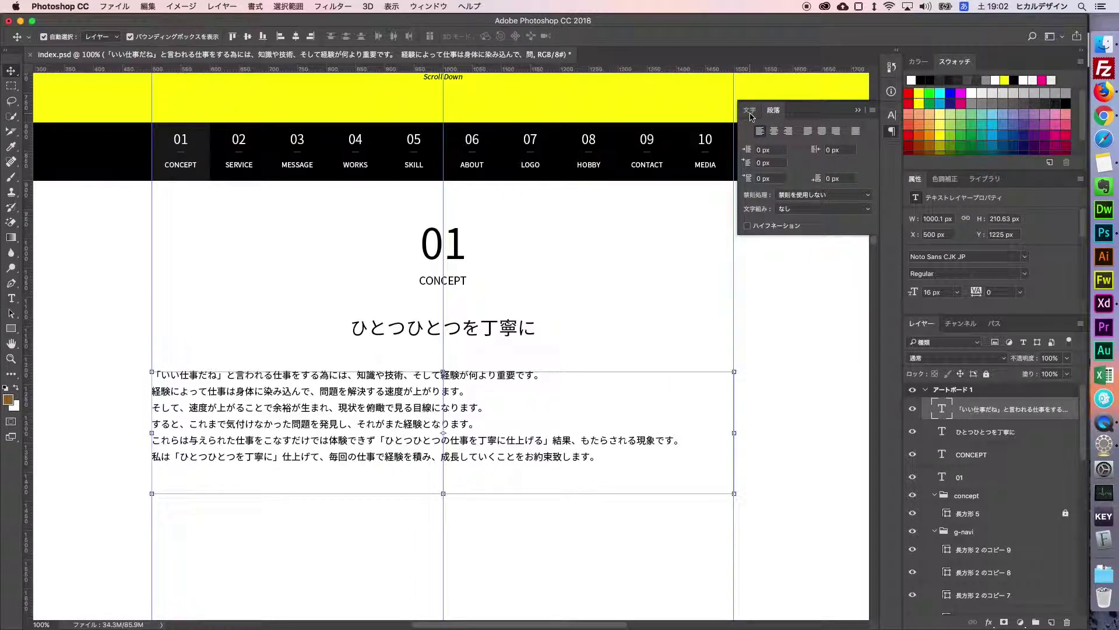
pyautogui.click(749, 112)
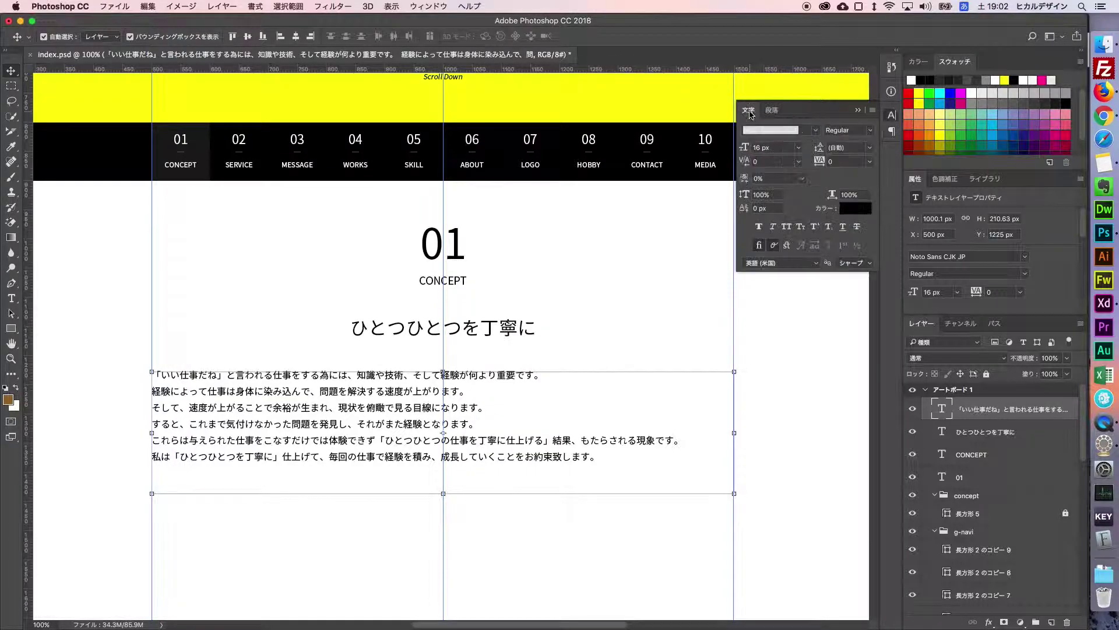
# Try joining the second sentence of the body paragraph onto the first line by removing the line break between them.
pyautogui.click(11, 299)
pyautogui.click(235, 420)
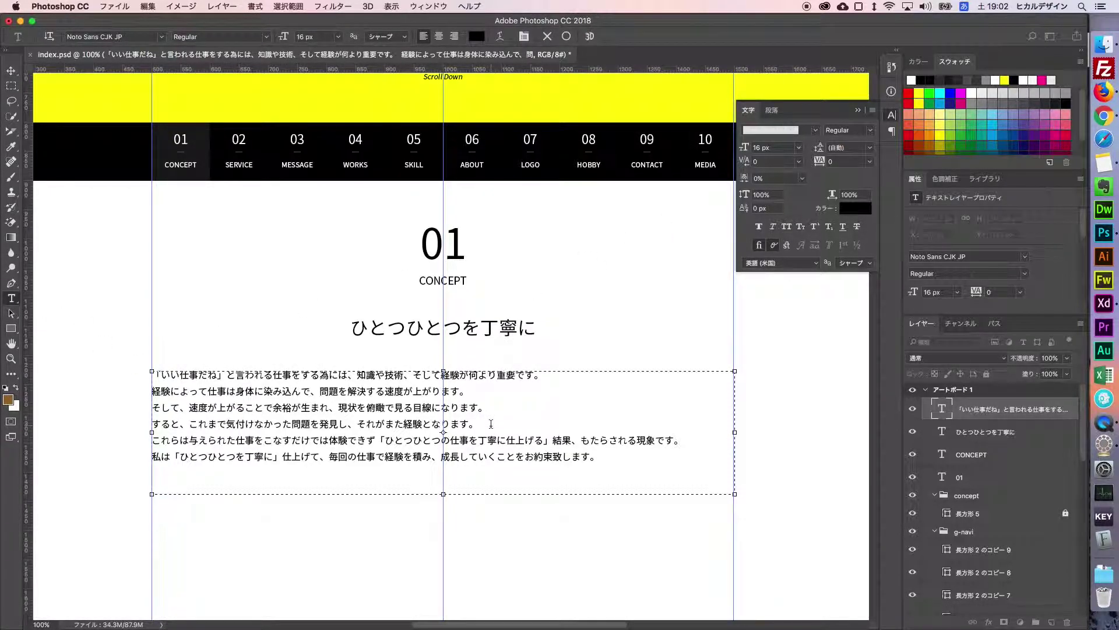
pyautogui.moveTo(736, 433)
pyautogui.mouseDown()
pyautogui.moveTo(698, 432)
pyautogui.moveTo(734, 432)
pyautogui.mouseUp()
pyautogui.click(547, 376)
pyautogui.press('Delete')
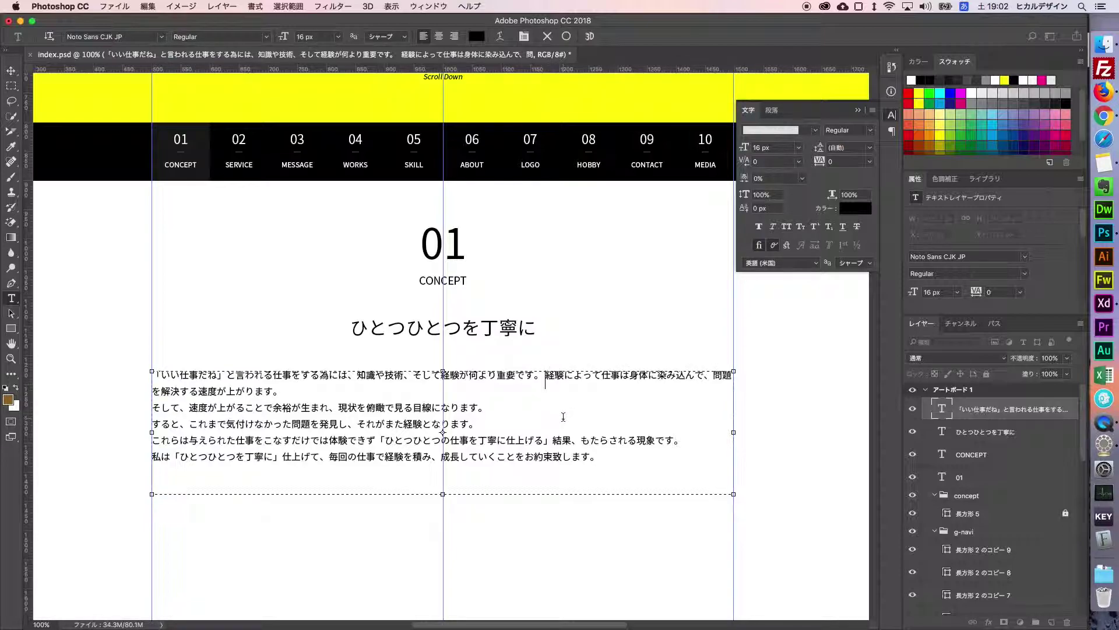
pyautogui.click(361, 397)
pyautogui.click(11, 70)
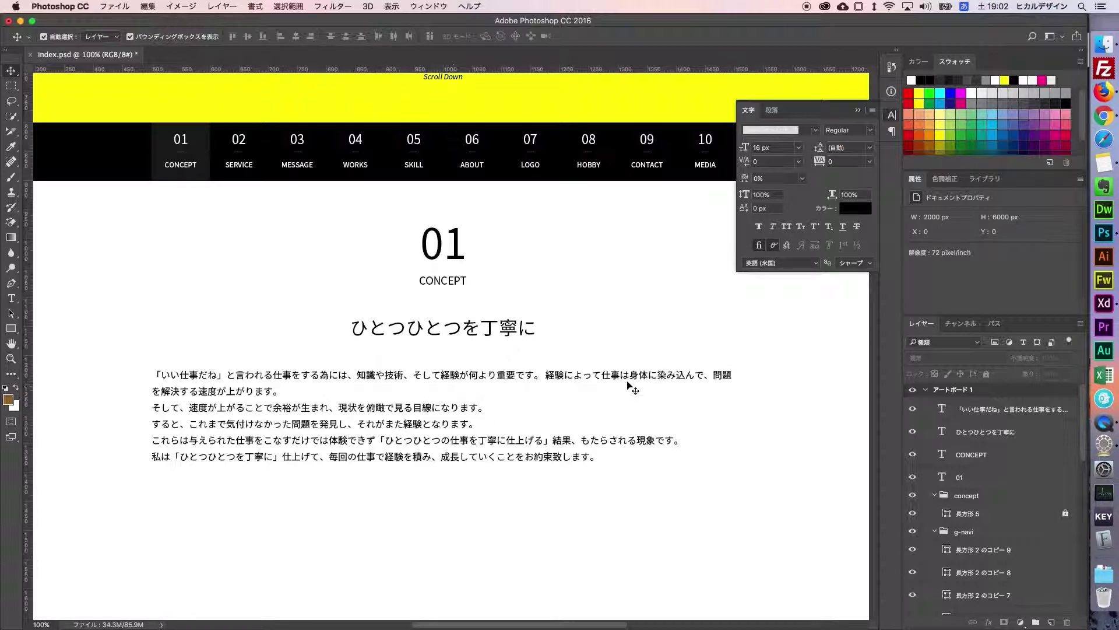
pyautogui.click(493, 425)
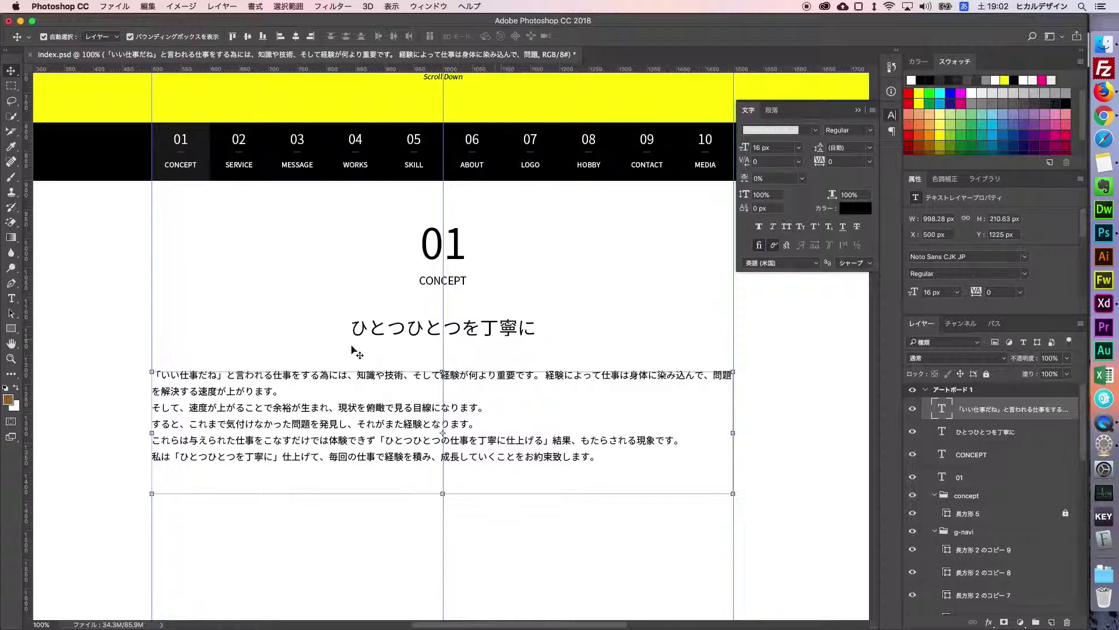
pyautogui.click(16, 302)
pyautogui.click(358, 477)
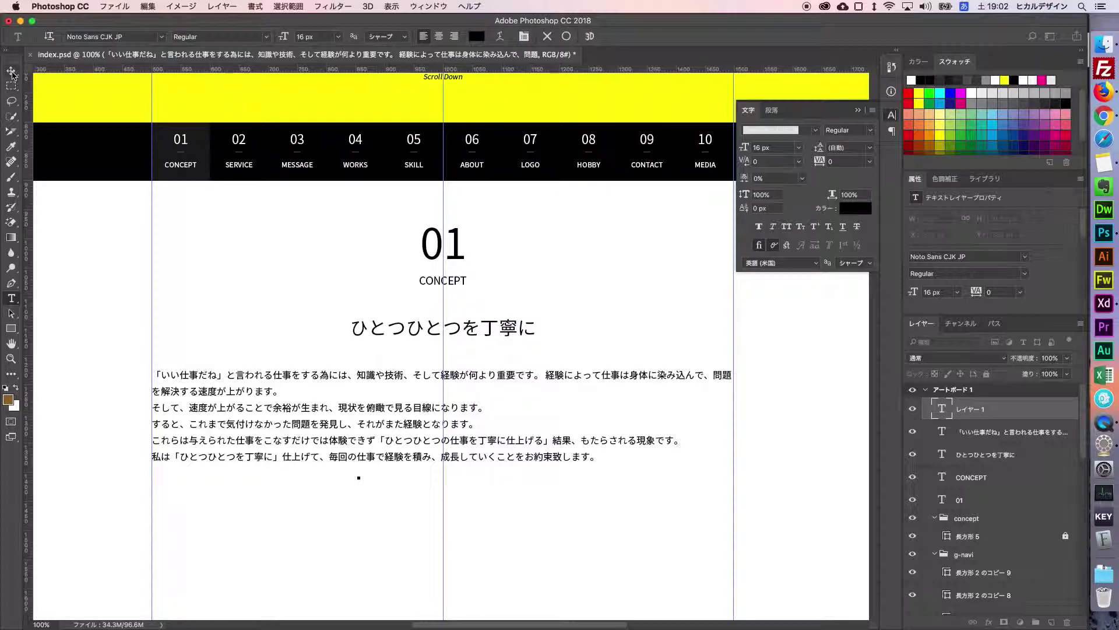
pyautogui.click(11, 71)
pyautogui.click(1067, 622)
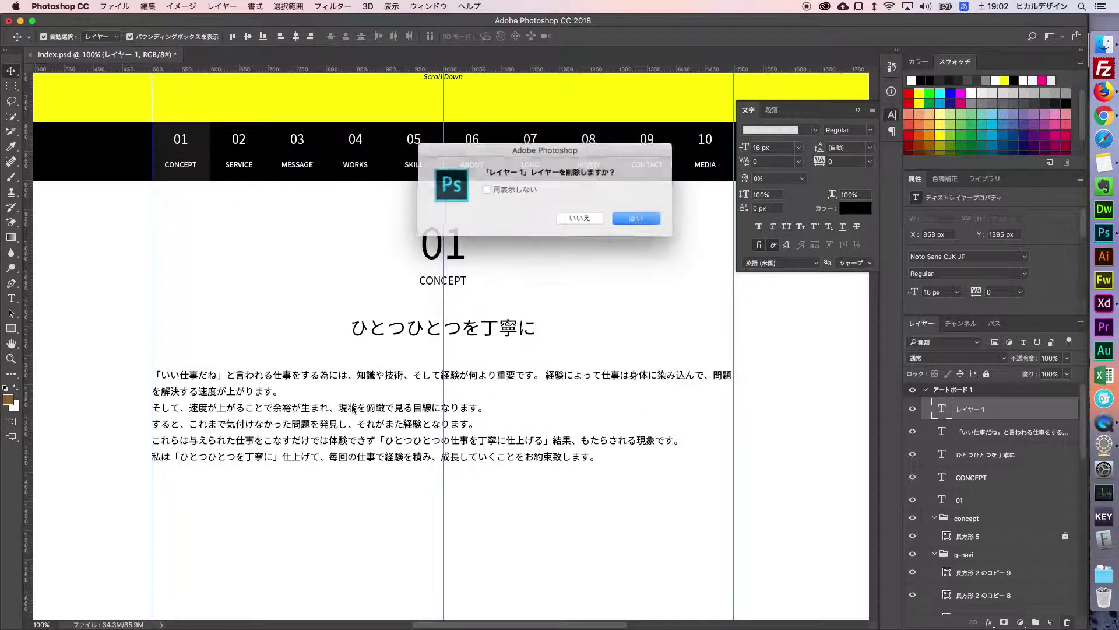
pyautogui.press('Return')
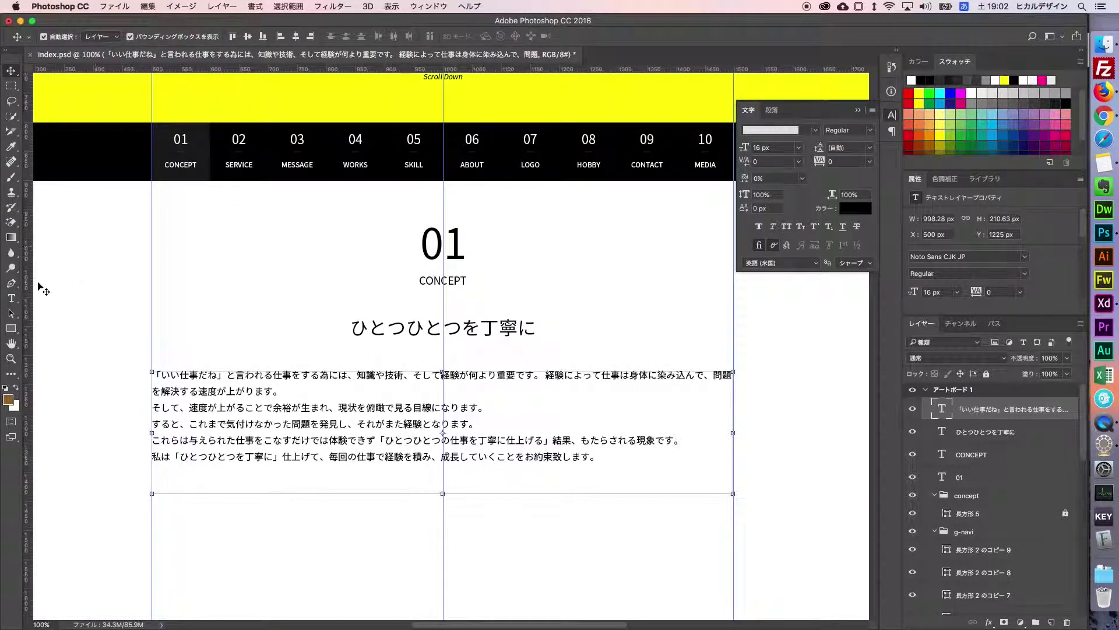
# Narrow the body paragraph box to about 700 px and put a line break back after the first sentence.
pyautogui.click(11, 298)
pyautogui.click(339, 408)
pyautogui.moveTo(734, 432); pyautogui.dragTo(559, 432)
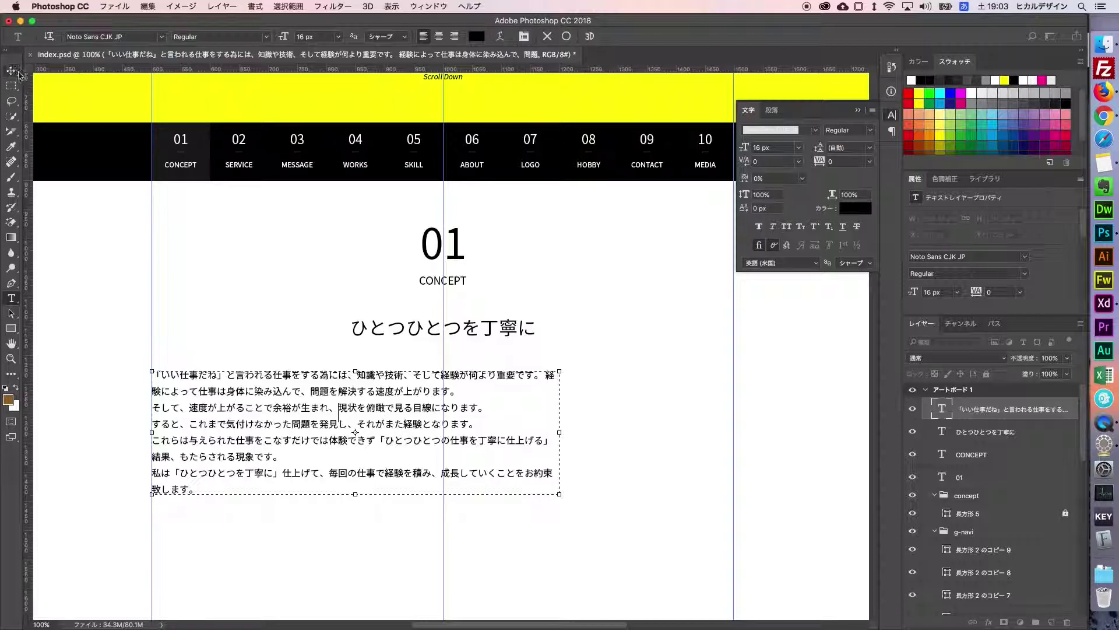
pyautogui.click(545, 377)
pyautogui.press('Return')
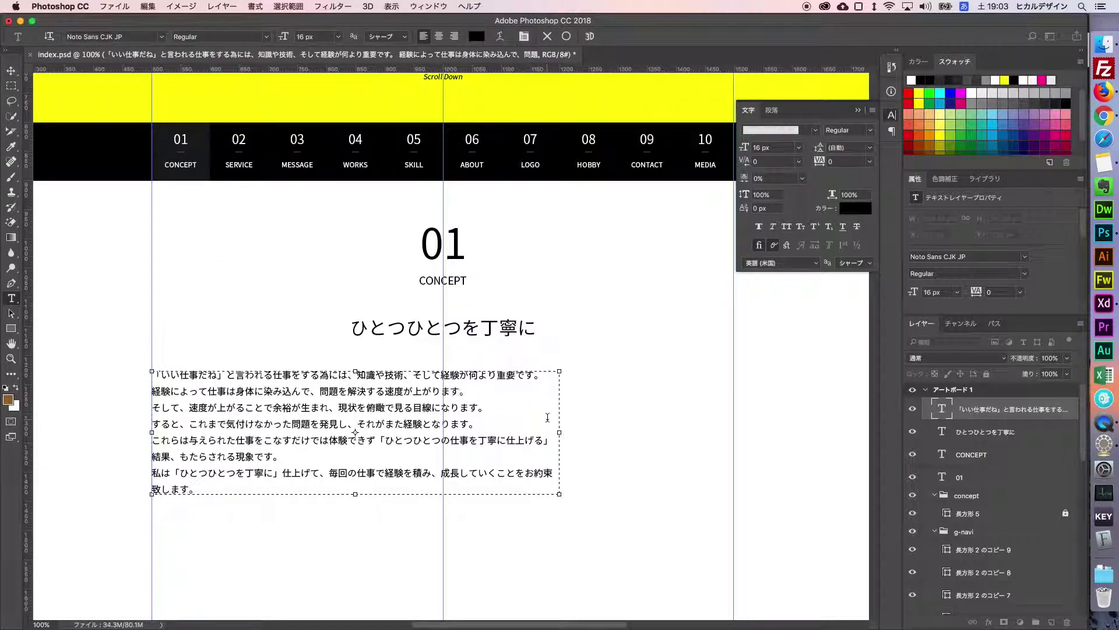
pyautogui.click(11, 70)
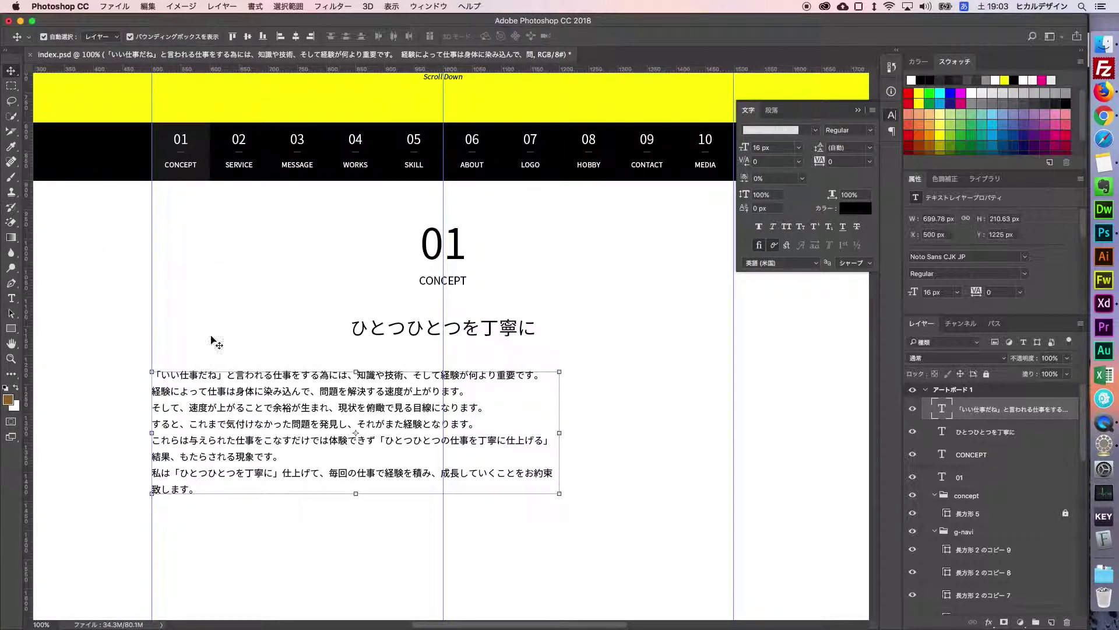
# Center the 700 px paragraph box horizontally on the artboard, at X 650 px, and check it with the guides hidden.
pyautogui.moveTo(291, 408); pyautogui.dragTo(387, 411)
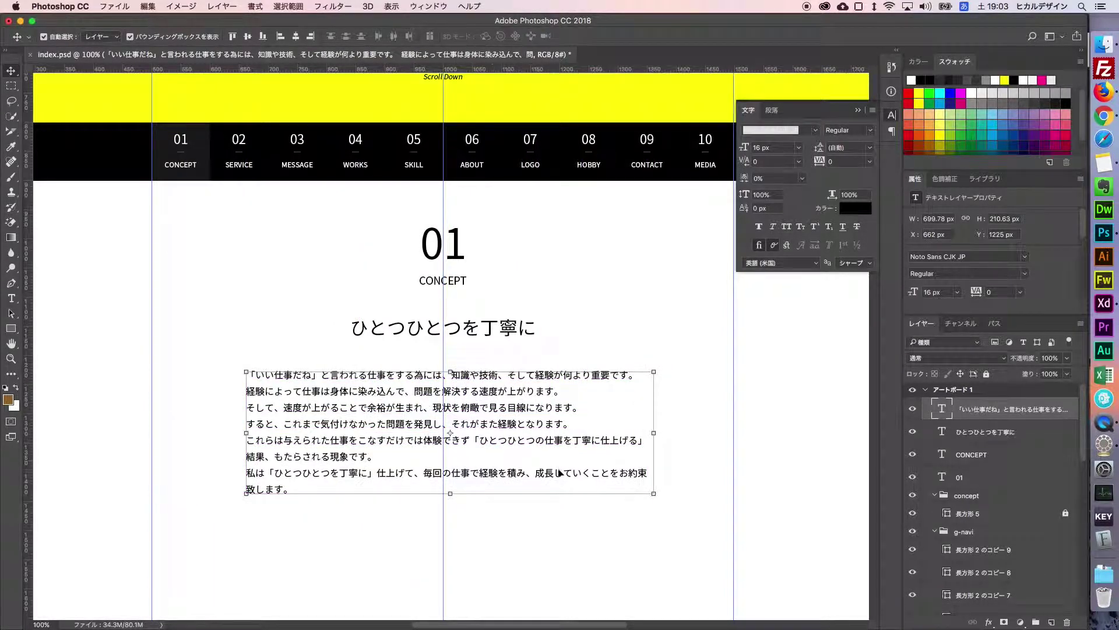
pyautogui.click(296, 36)
pyautogui.click(566, 276)
pyautogui.press('super+semicolon')
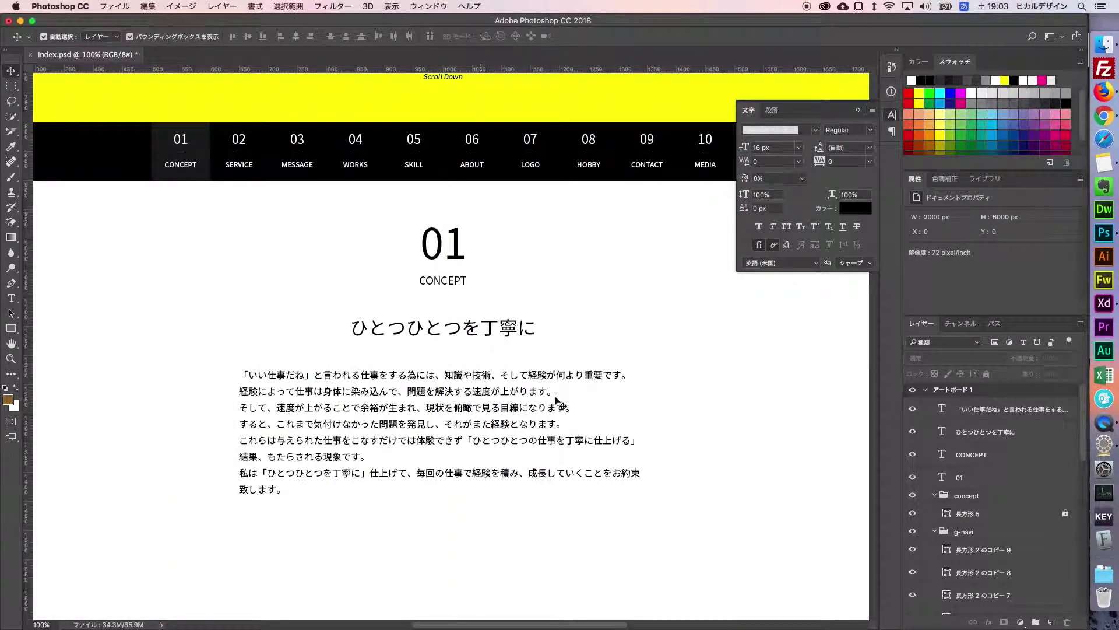
pyautogui.click(483, 430)
pyautogui.press('super+semicolon')
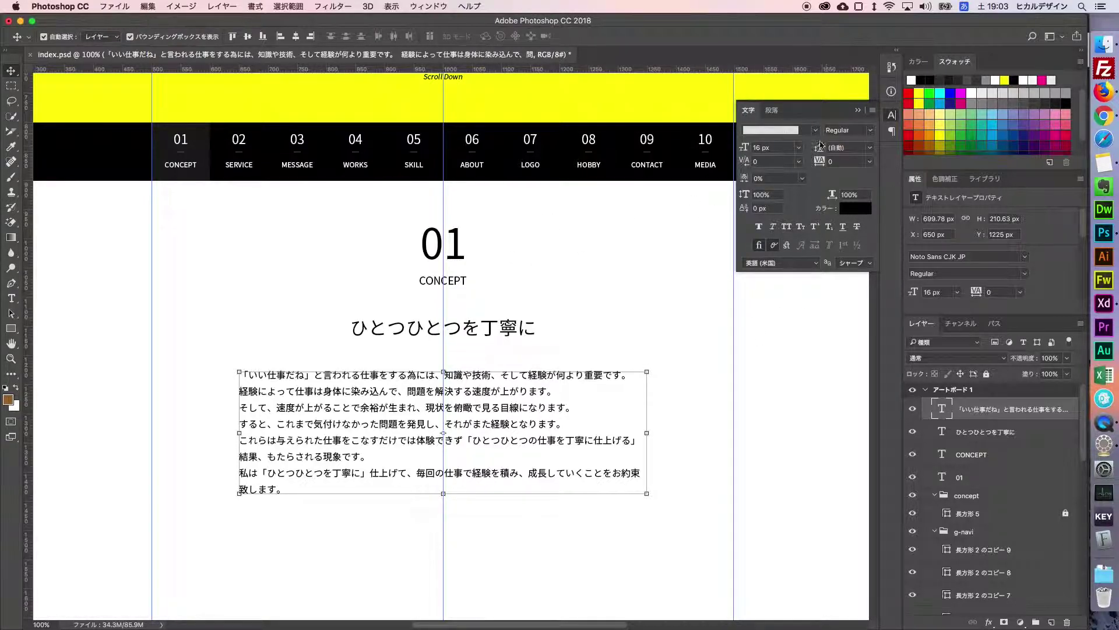
# Try 18 px and 48 px leading on the body paragraph, and settle on 36 px.
pyautogui.click(868, 148)
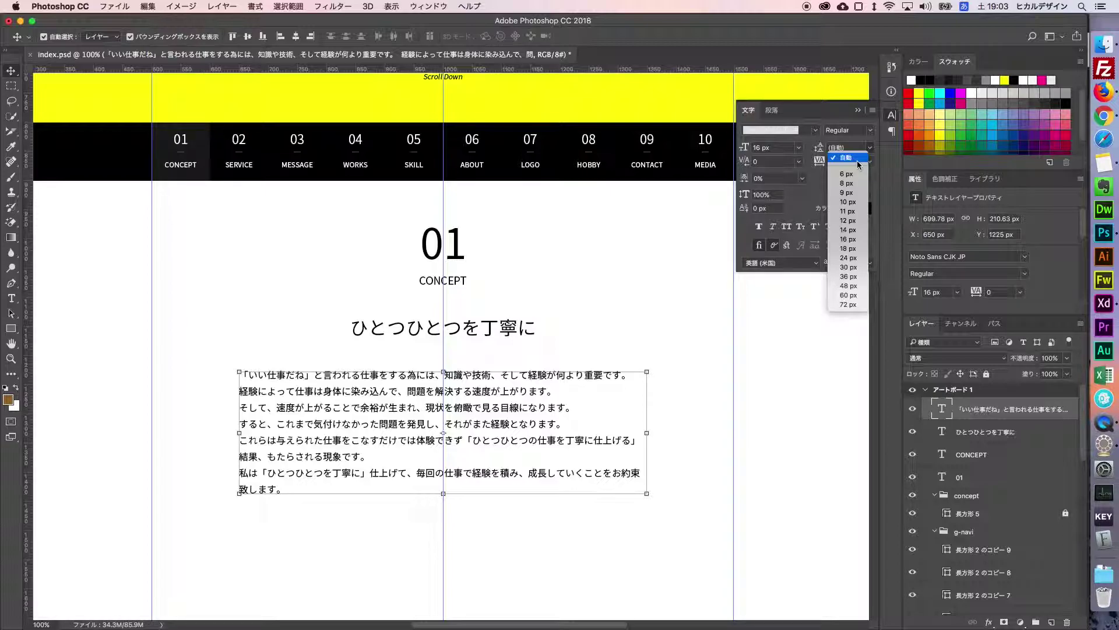
pyautogui.click(841, 248)
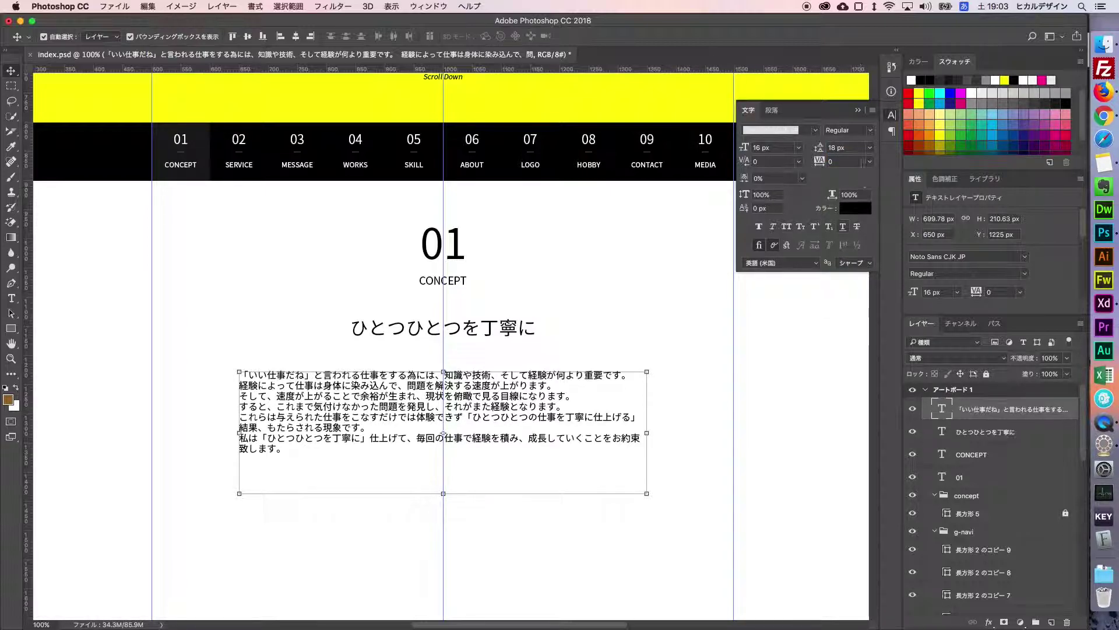
pyautogui.click(869, 147)
pyautogui.click(853, 286)
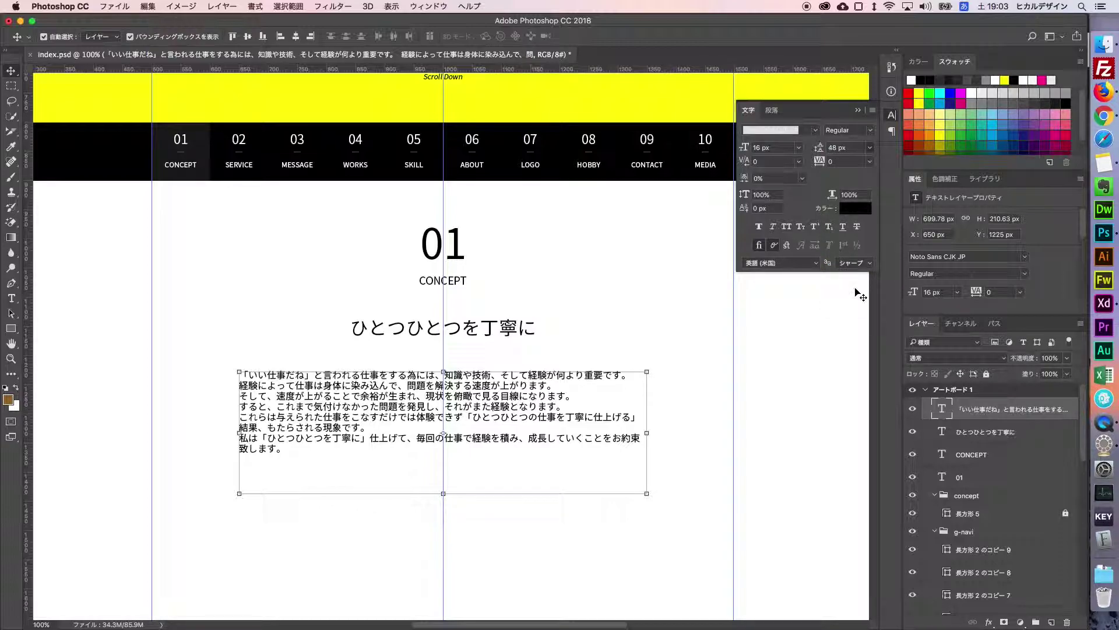
pyautogui.click(870, 147)
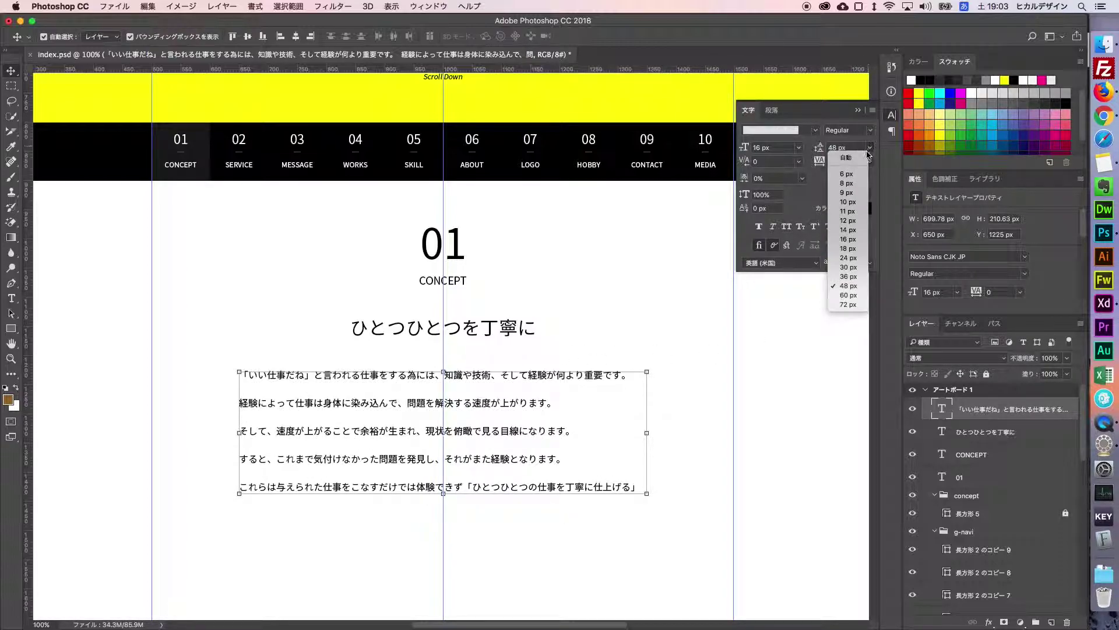
pyautogui.click(849, 275)
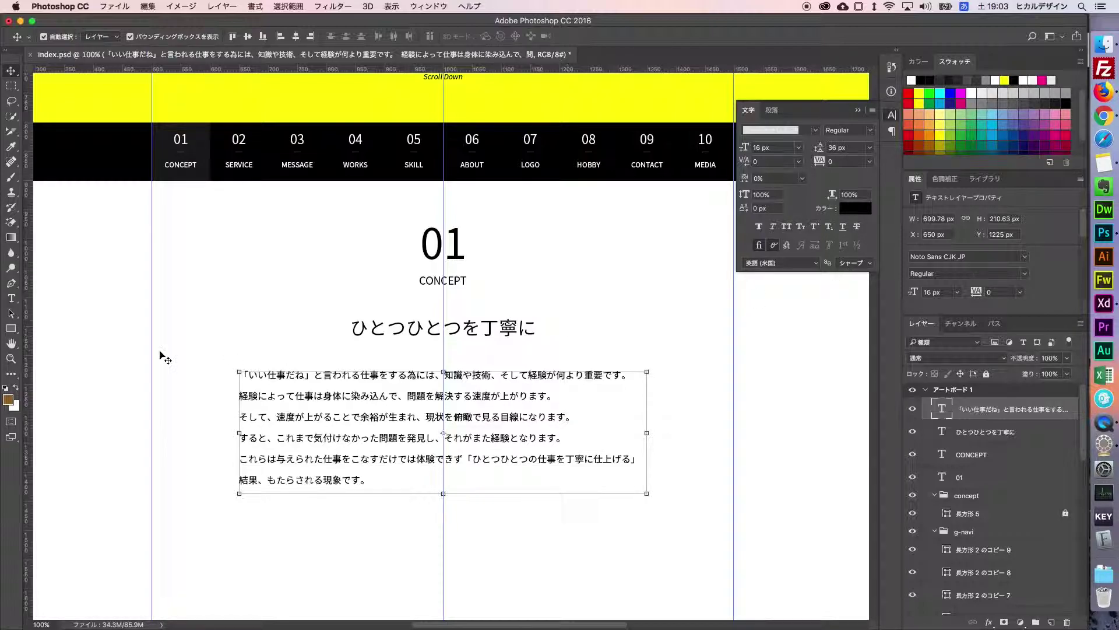
# Extend the paragraph box downward until the closing sentence ending in 致します。 fits inside.
pyautogui.click(11, 297)
pyautogui.click(368, 390)
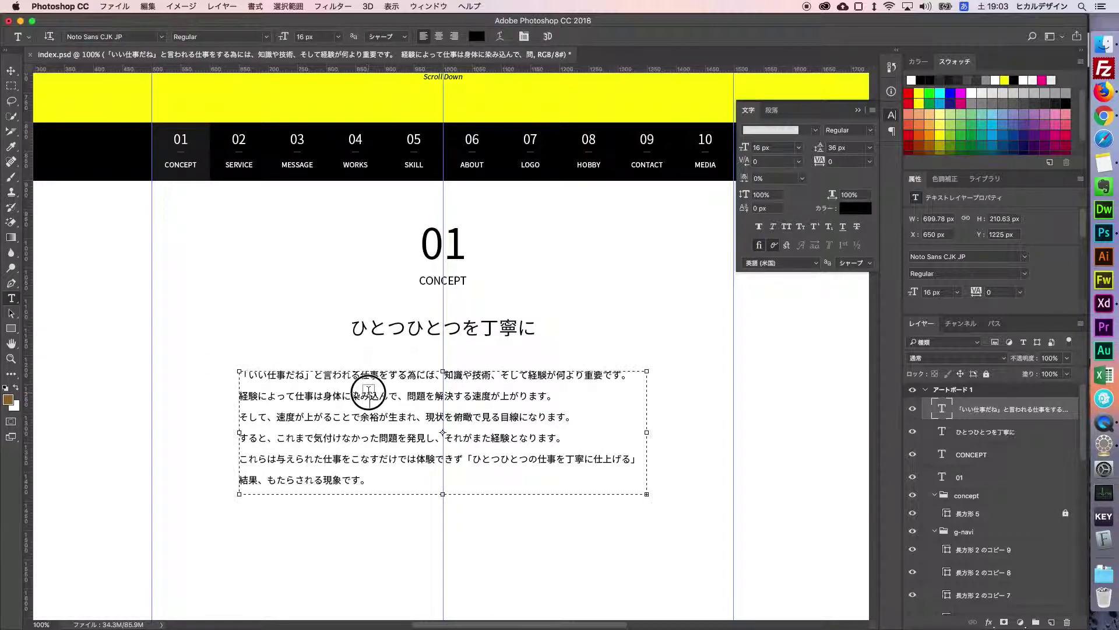
pyautogui.moveTo(443, 494); pyautogui.dragTo(445, 527)
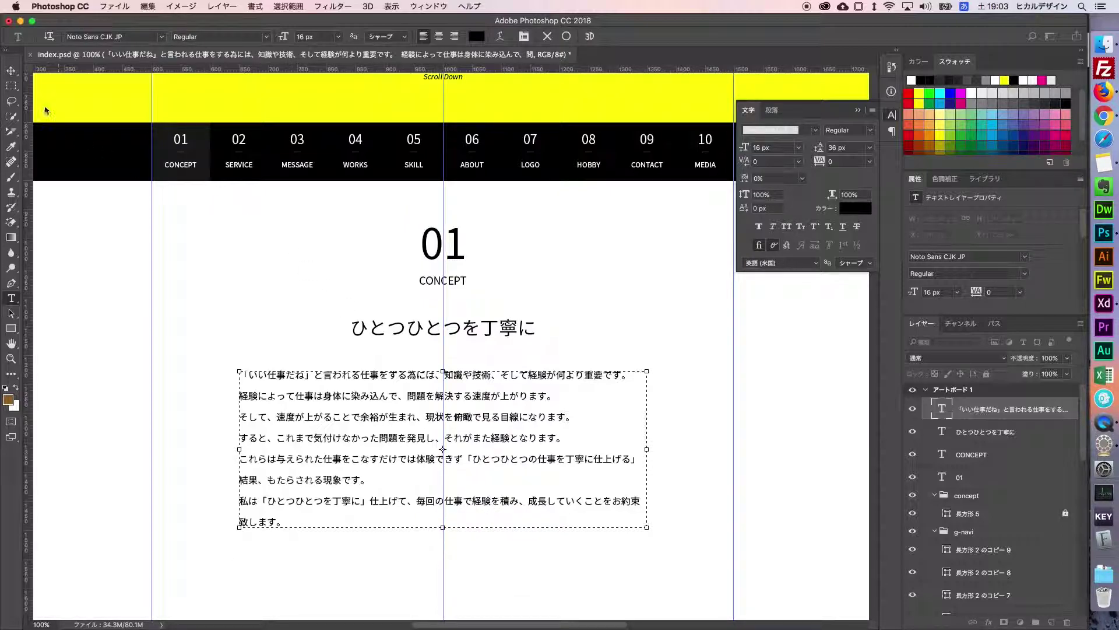
pyautogui.click(11, 70)
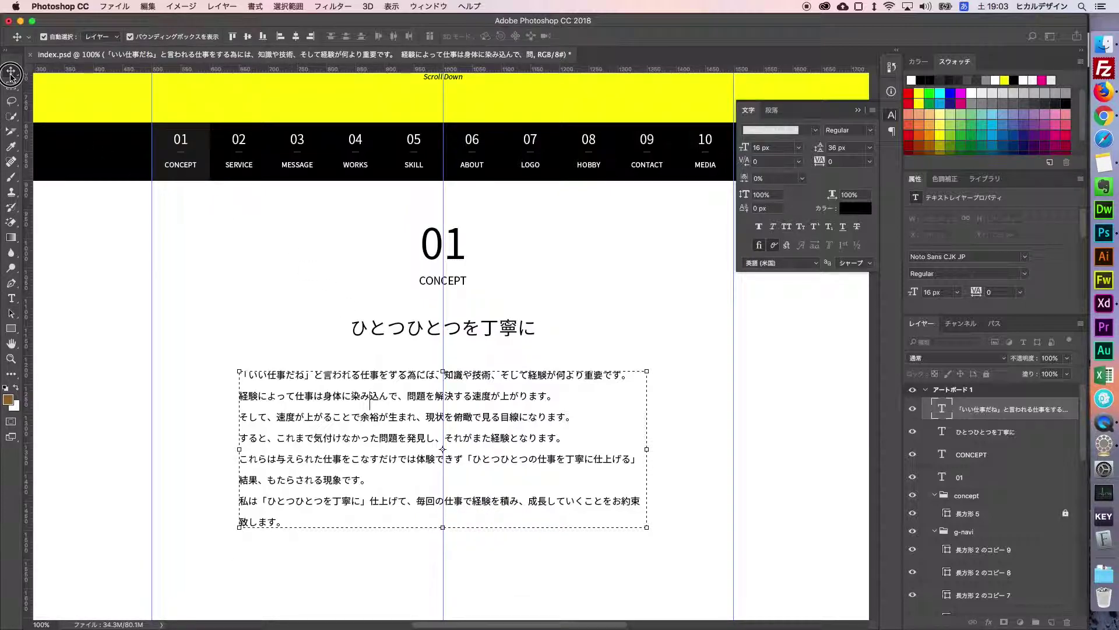
# Save index.psd and look over the finished concept section together with the hero and navigation above it.
pyautogui.click(857, 112)
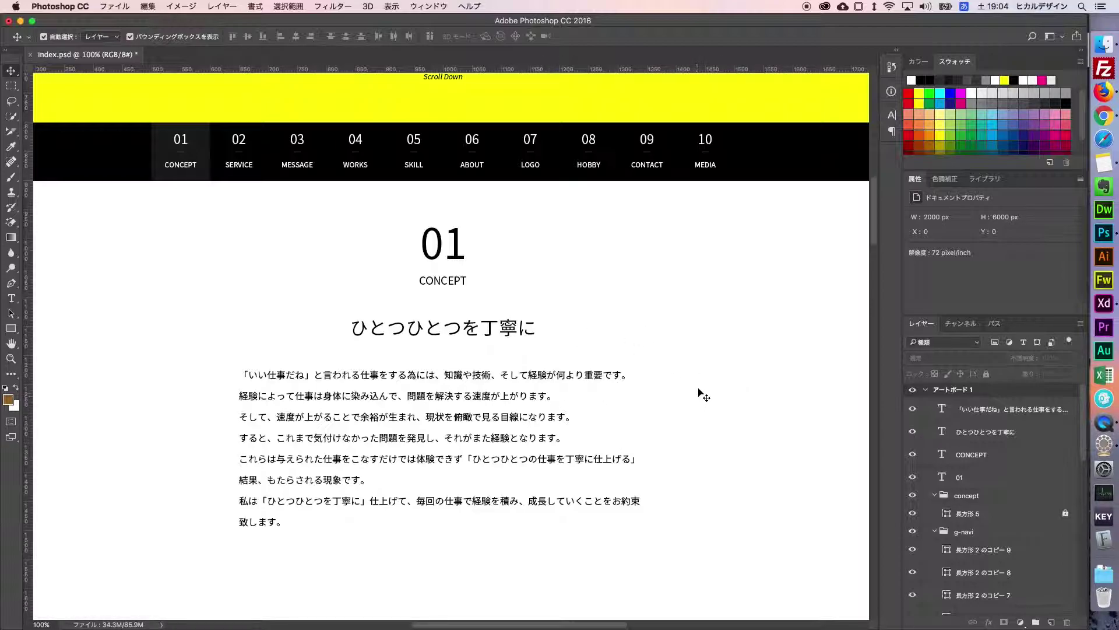
pyautogui.press('cmd+s')
pyautogui.scroll(3, 701, 393)
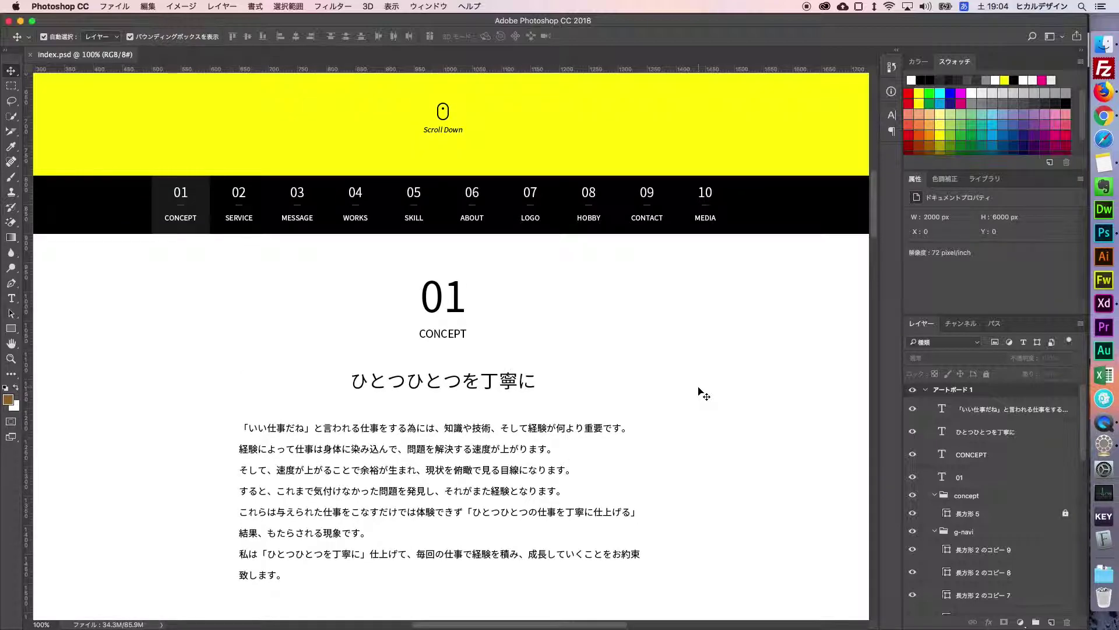
pyautogui.scroll(5, 701, 393)
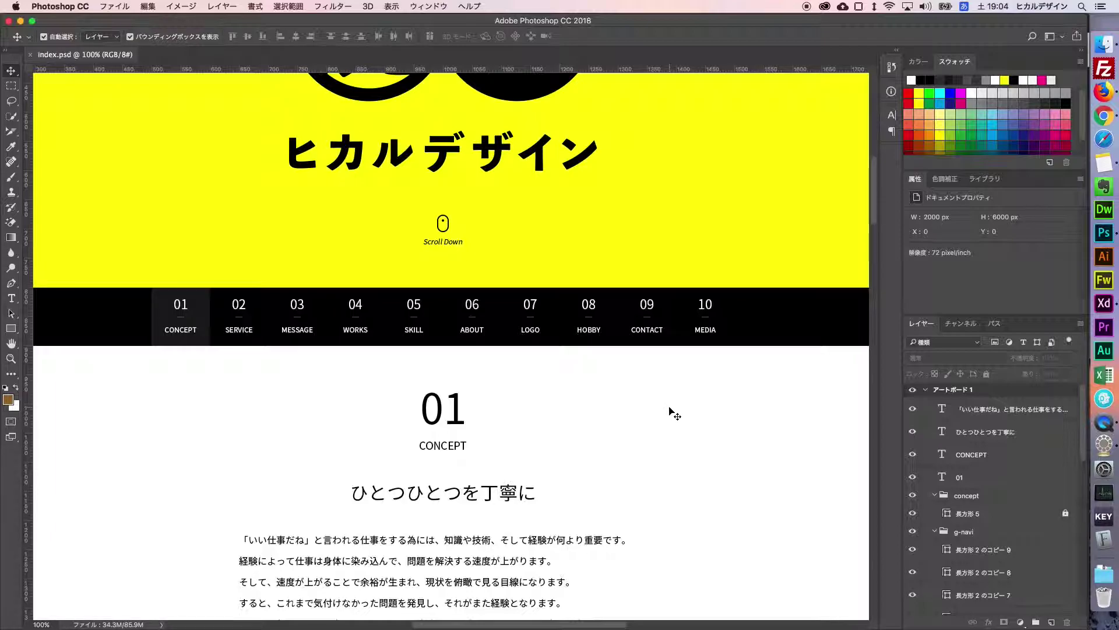
pyautogui.scroll(-5, 675, 414)
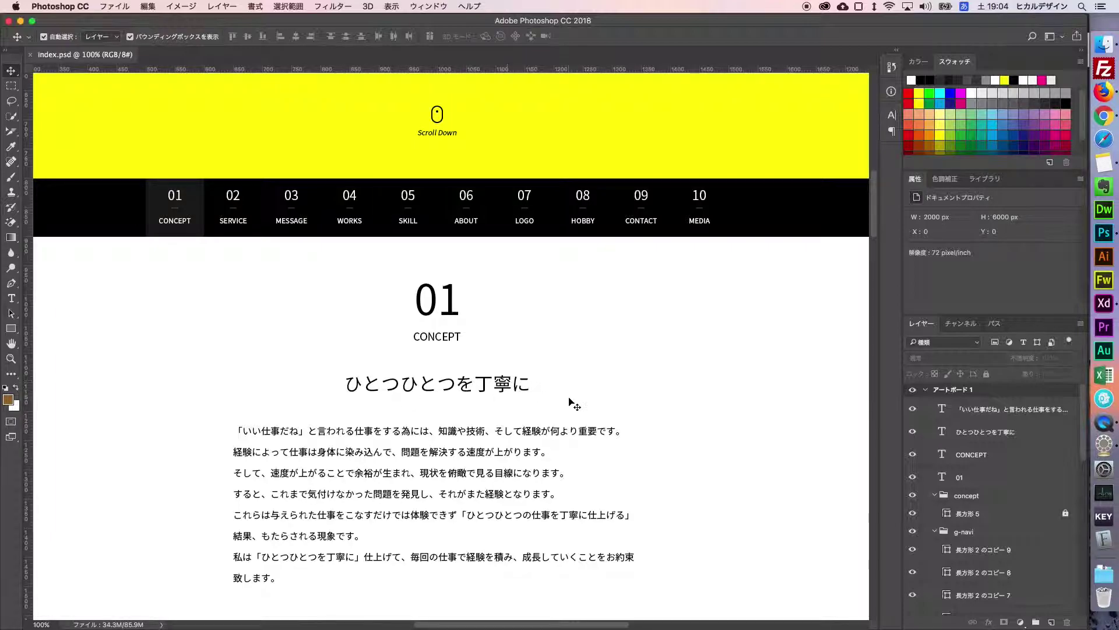
pyautogui.click(490, 387)
pyautogui.click(611, 386)
# Switch to the Notes app and place the portfolio design memo over the middle of the canvas for reading.
pyautogui.click(1104, 163)
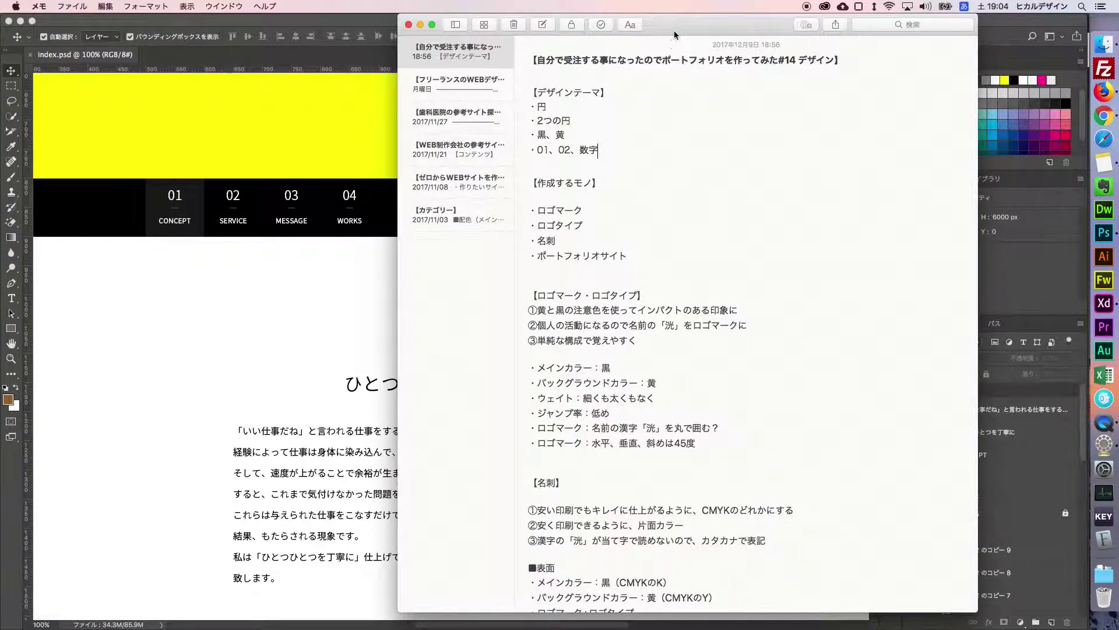
pyautogui.moveTo(674, 35); pyautogui.dragTo(531, 34)
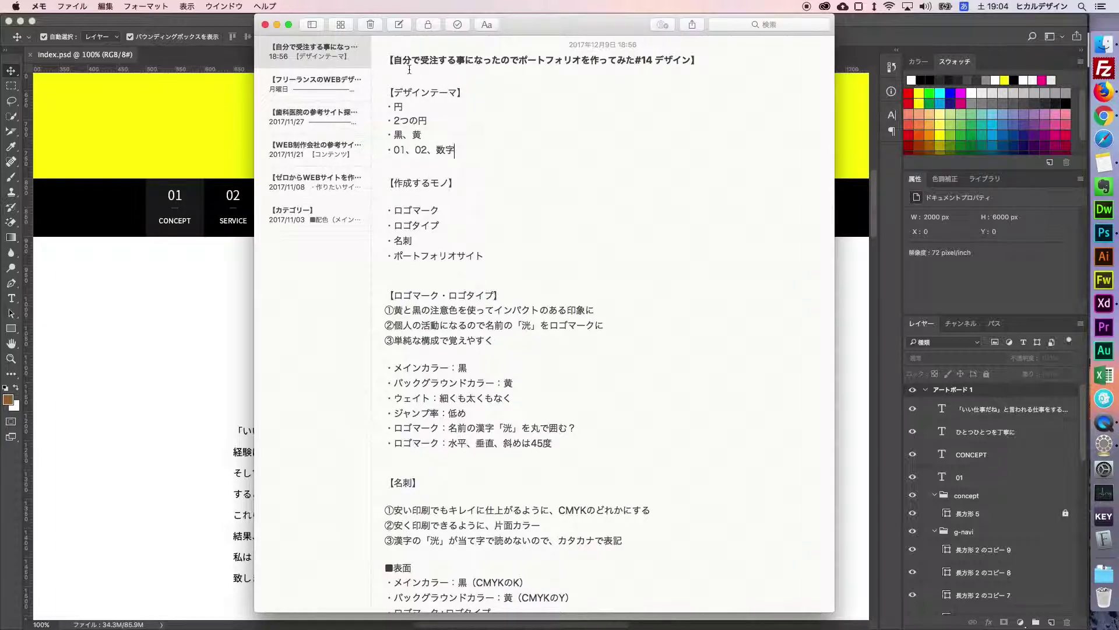